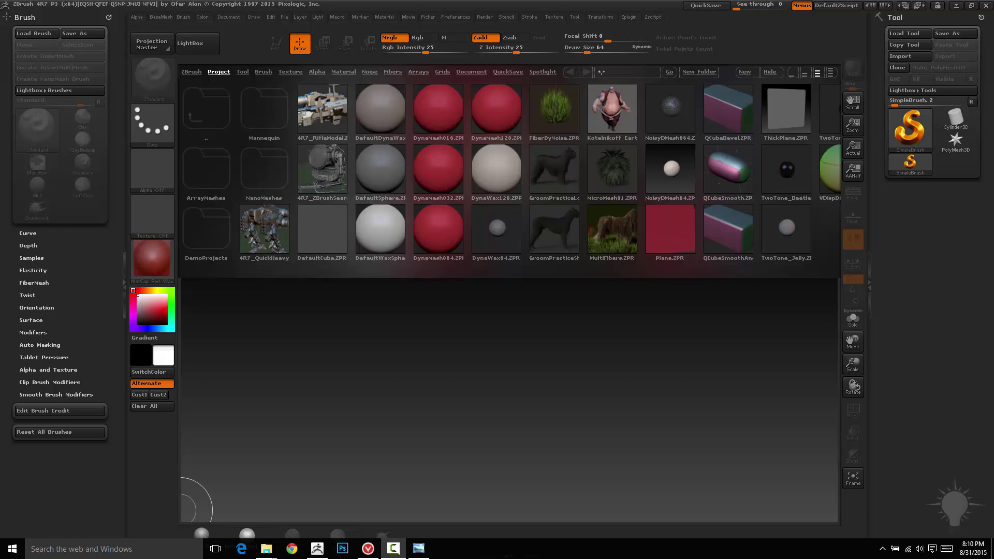
# Step: Hide the LightBox browser and reduce the draw size to 17
pyautogui.click(770, 73)
pyautogui.press('s')
pyautogui.moveTo(590, 278); pyautogui.dragTo(580, 279)
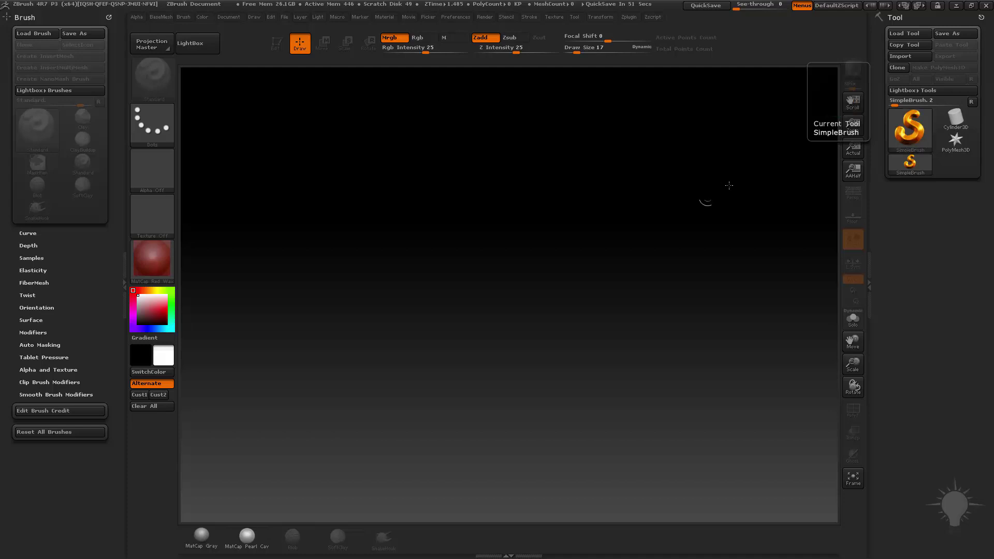
# Step: Place a Sphere3D in the middle of the canvas and enter edit mode
pyautogui.click(914, 136)
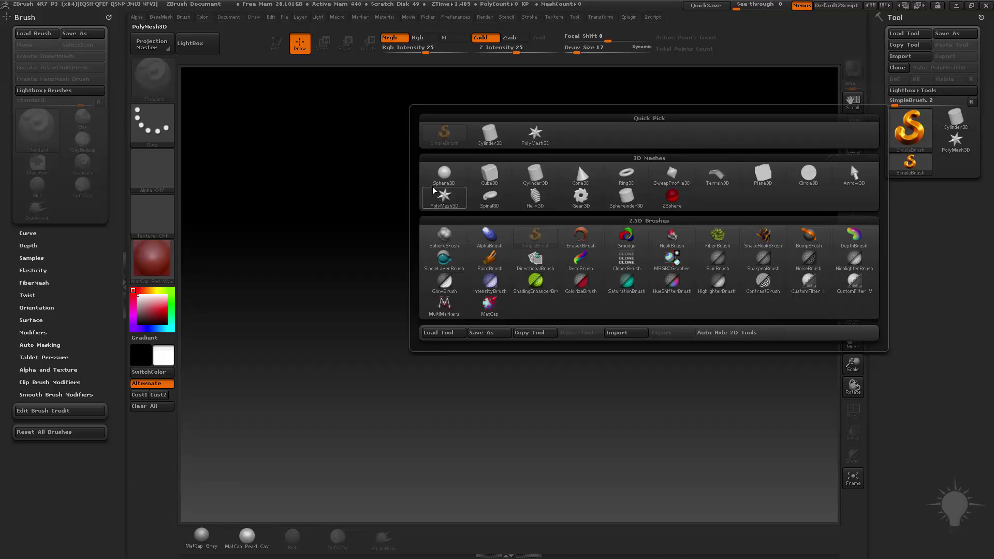
pyautogui.click(444, 174)
pyautogui.moveTo(464, 292); pyautogui.dragTo(516, 539)
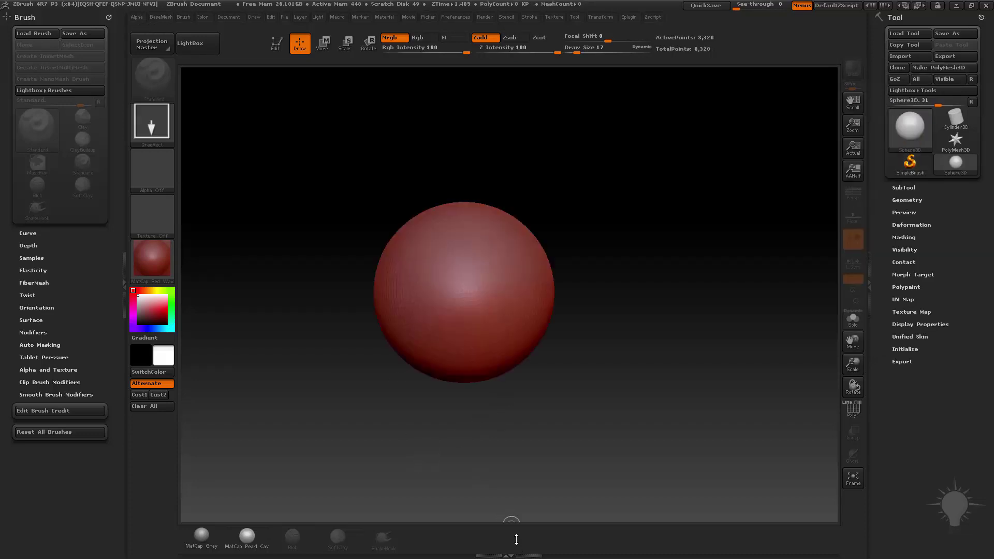
pyautogui.press('t')
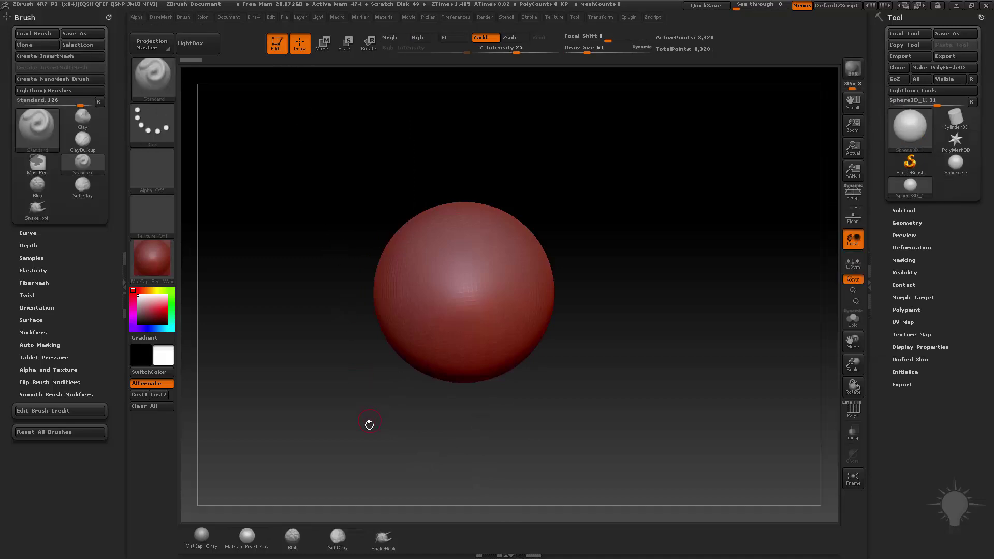
# Step: Apply the MatCap Gray material and convert the sphere to a PolyMesh3D
pyautogui.click(202, 539)
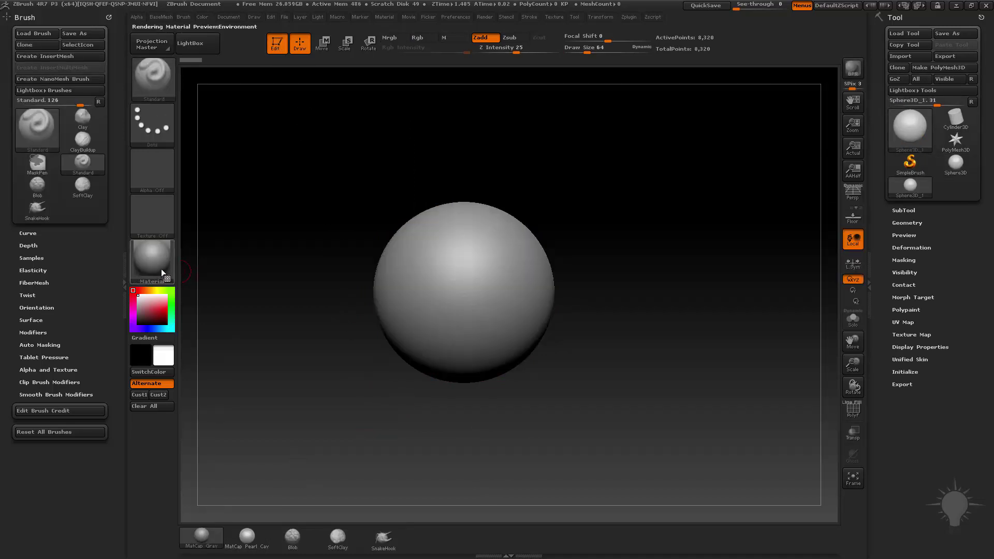
pyautogui.click(162, 272)
pyautogui.press('shift')
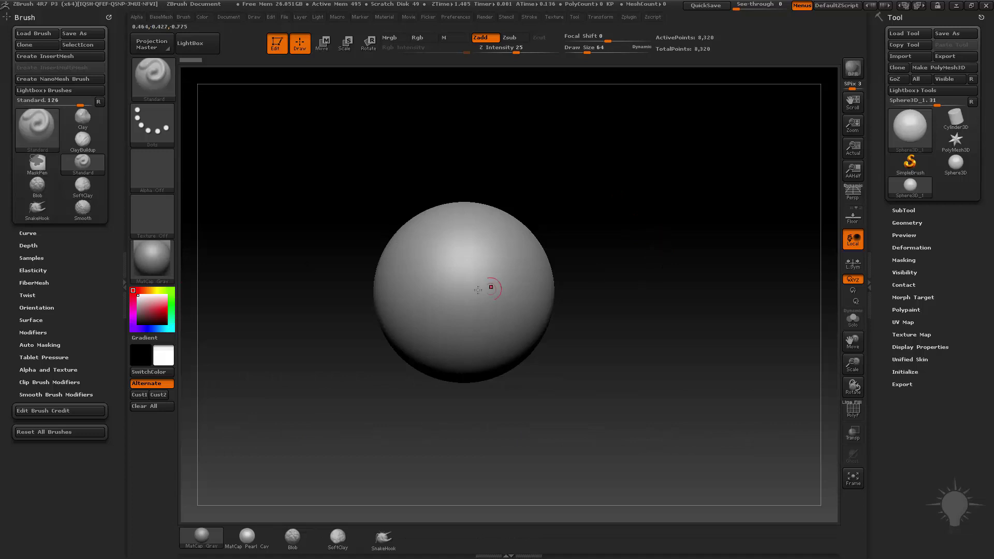
pyautogui.click(938, 67)
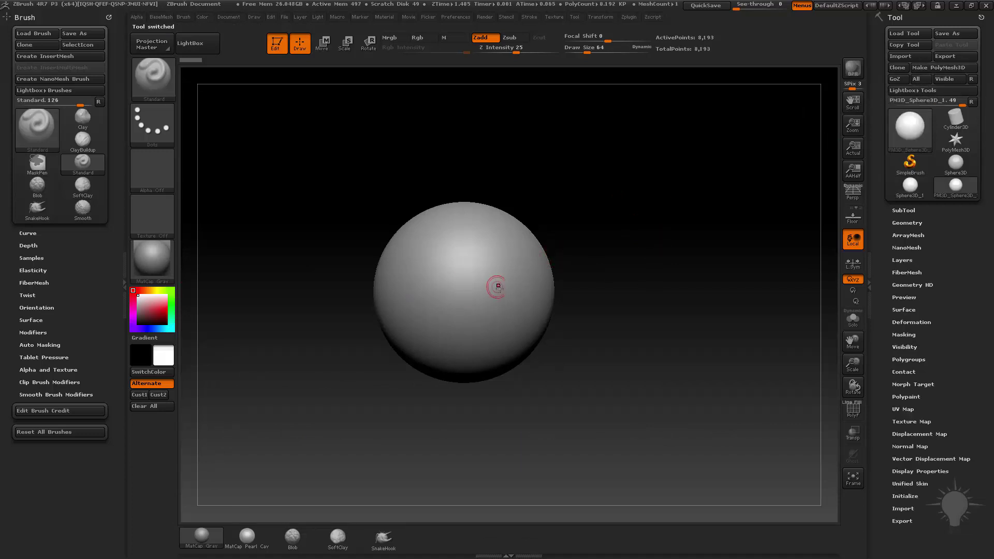
# Step: Convert the sphere to a DynaMesh at resolution 136 with Project turned off
pyautogui.moveTo(692, 225); pyautogui.dragTo(810, 221)
pyautogui.click(912, 223)
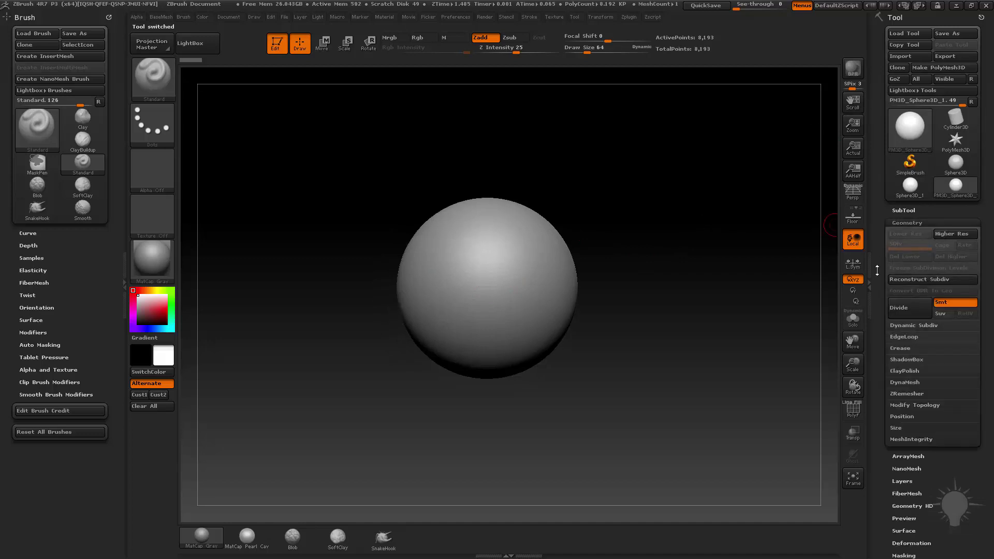
pyautogui.scroll(-3, 883, 340)
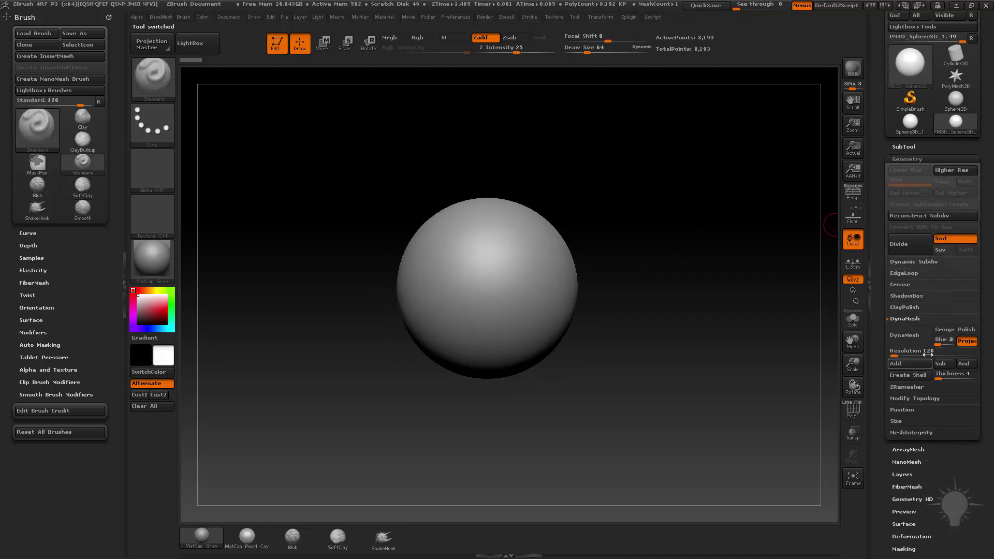
pyautogui.moveTo(887, 357); pyautogui.dragTo(894, 356)
pyautogui.write('56')
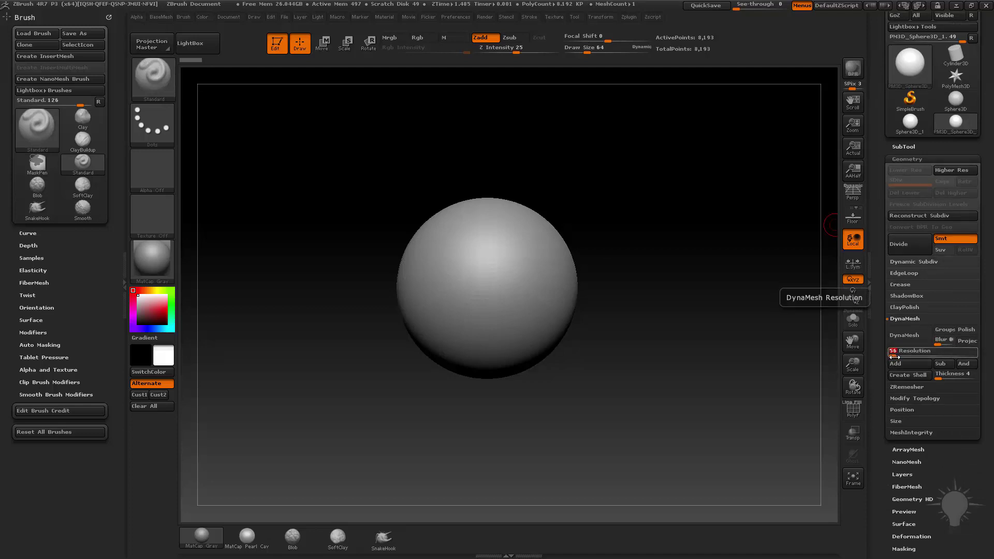
pyautogui.press('Return')
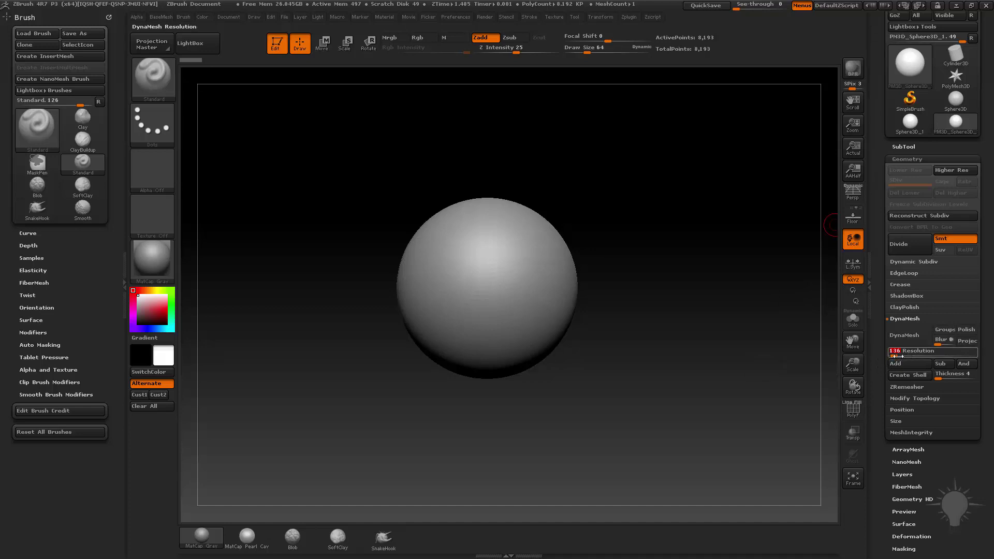
pyautogui.click(910, 335)
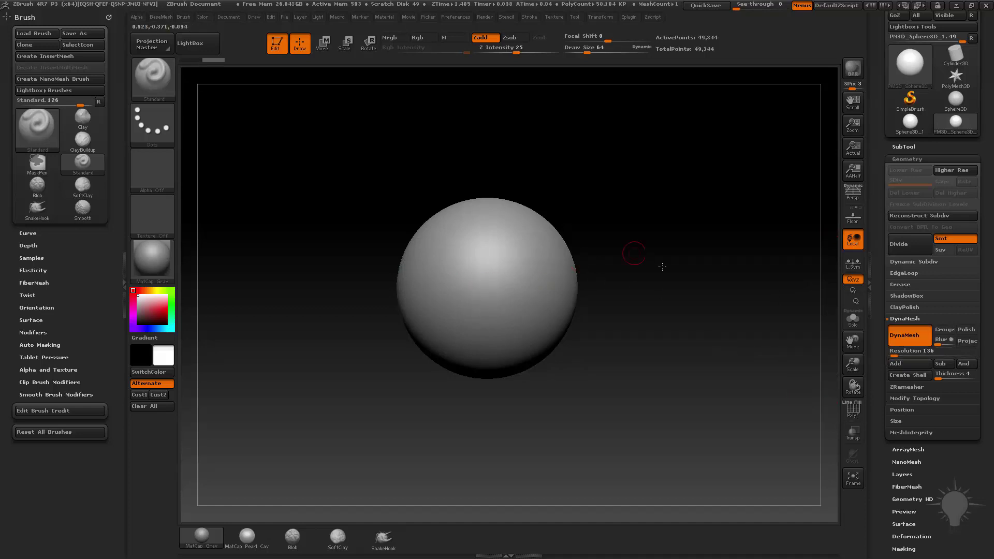
# Step: Enlarge the draw size to 577 and check the Edit preferences
pyautogui.keyDown('shift'); pyautogui.moveTo(659, 262); pyautogui.dragTo(657, 230); pyautogui.keyUp('shift')
pyautogui.keyDown('alt'); pyautogui.moveTo(656, 296); pyautogui.dragTo(621, 273); pyautogui.keyUp('alt')
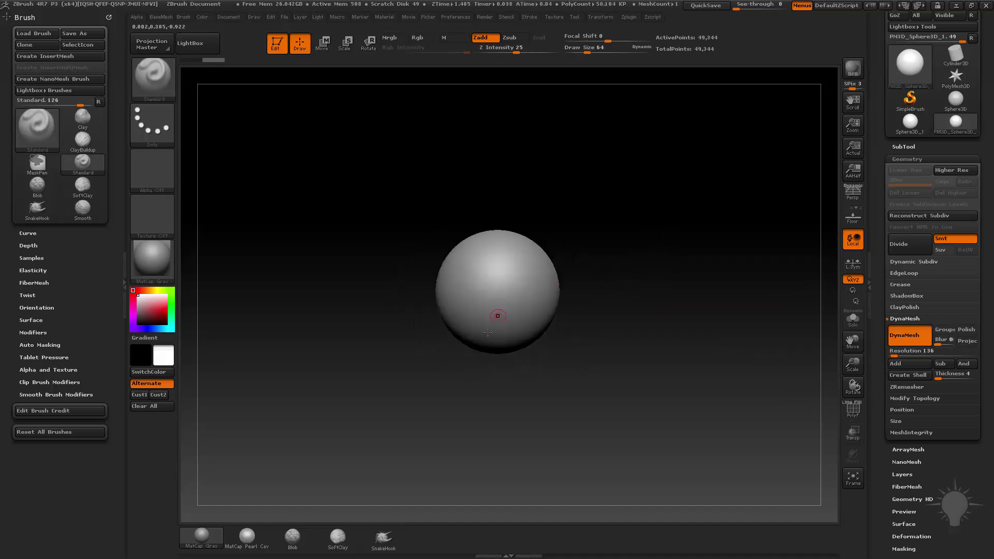
pyautogui.press('s')
pyautogui.moveTo(493, 337); pyautogui.dragTo(534, 341)
pyautogui.press('s')
pyautogui.moveTo(456, 17)
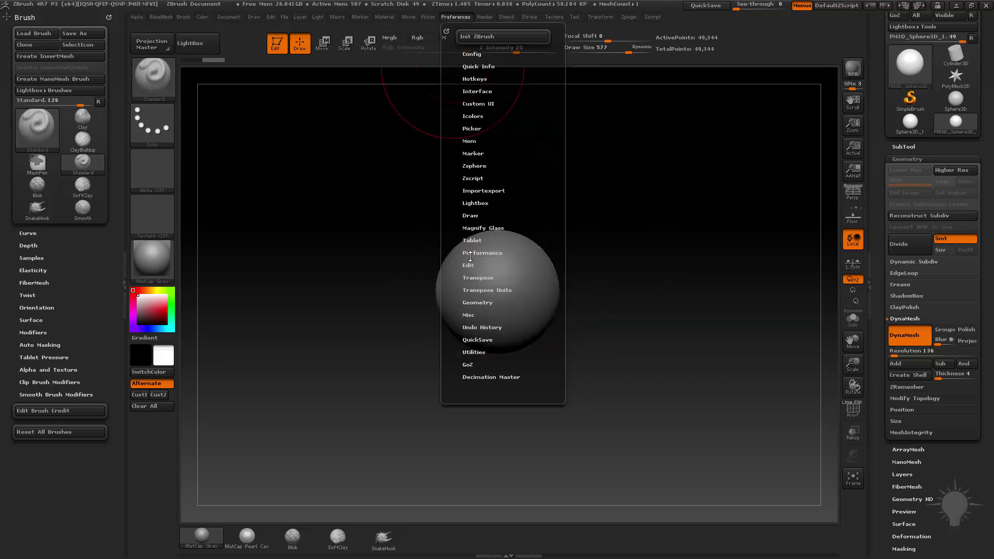
pyautogui.keyDown('shift'); pyautogui.click(472, 265); pyautogui.keyUp('shift')
# Step: Pull the sphere's underside down into an egg-like head shape using the Move brush at draw size 763
pyautogui.keyDown('alt'); pyautogui.moveTo(705, 348); pyautogui.dragTo(688, 305); pyautogui.keyUp('alt')
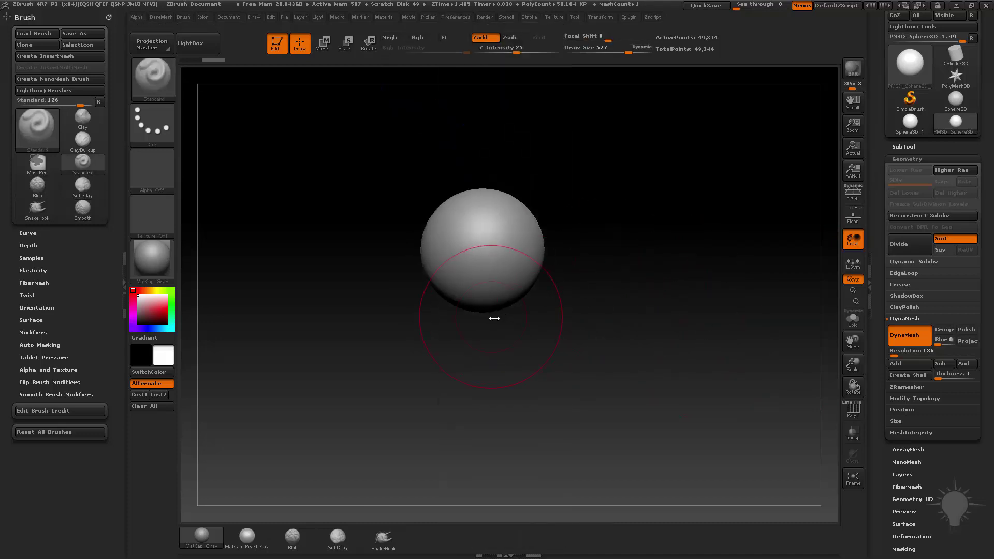
pyautogui.keyDown('alt'); pyautogui.moveTo(493, 317); pyautogui.dragTo(493, 338); pyautogui.keyUp('alt')
pyautogui.press('s')
pyautogui.moveTo(492, 332)
pyautogui.mouseDown()
pyautogui.moveTo(505, 332)
pyautogui.moveTo(482, 357)
pyautogui.moveTo(484, 372)
pyautogui.mouseUp()
pyautogui.press('b')
pyautogui.press('m')
pyautogui.press('v')
# Step: Push the front and back contours of the head outward in side view with the Move brush, reducing the draw size to 539
pyautogui.moveTo(680, 328); pyautogui.dragTo(687, 326)
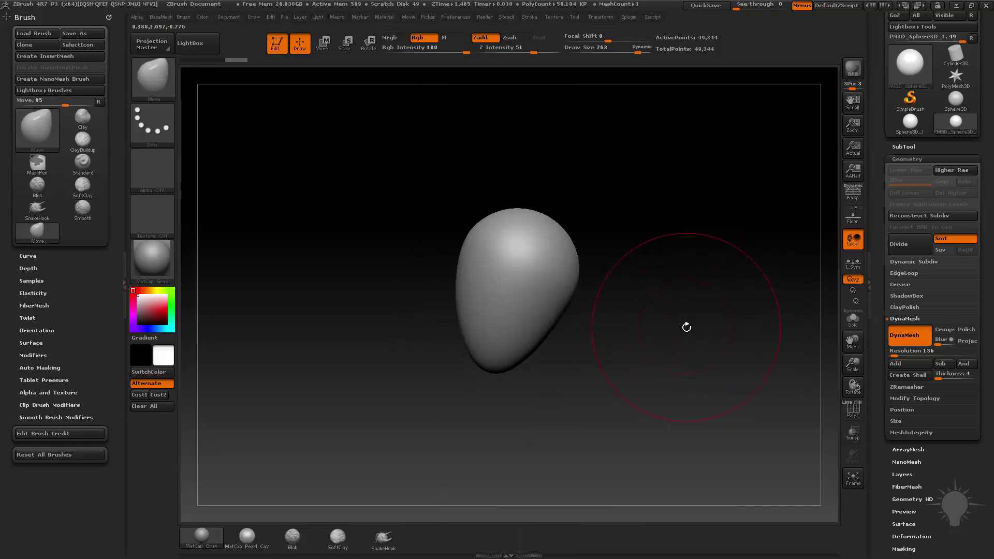
pyautogui.moveTo(446, 280); pyautogui.dragTo(449, 282)
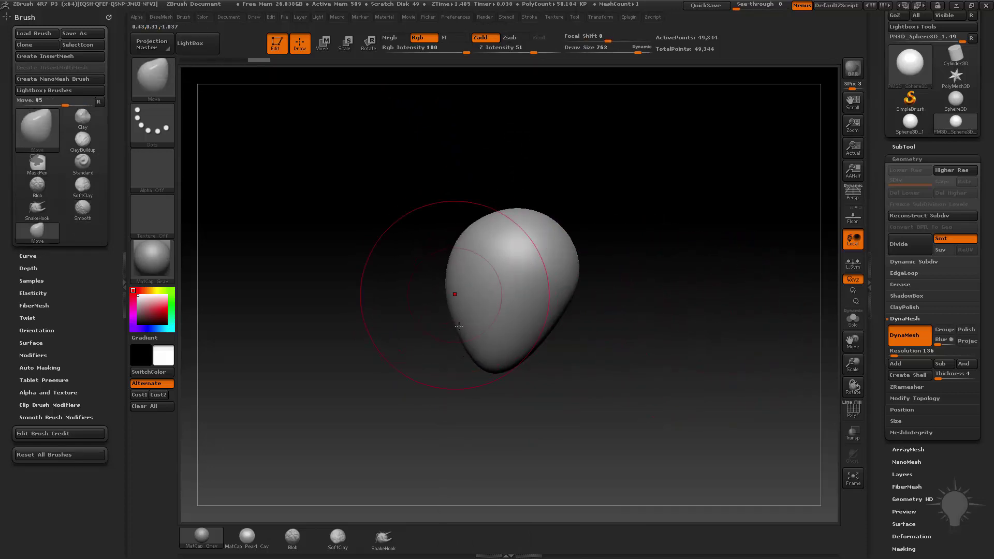
pyautogui.moveTo(462, 339); pyautogui.dragTo(456, 343)
pyautogui.press('s')
pyautogui.moveTo(473, 356)
pyautogui.mouseDown()
pyautogui.moveTo(464, 367)
pyautogui.moveTo(466, 341)
pyautogui.mouseUp()
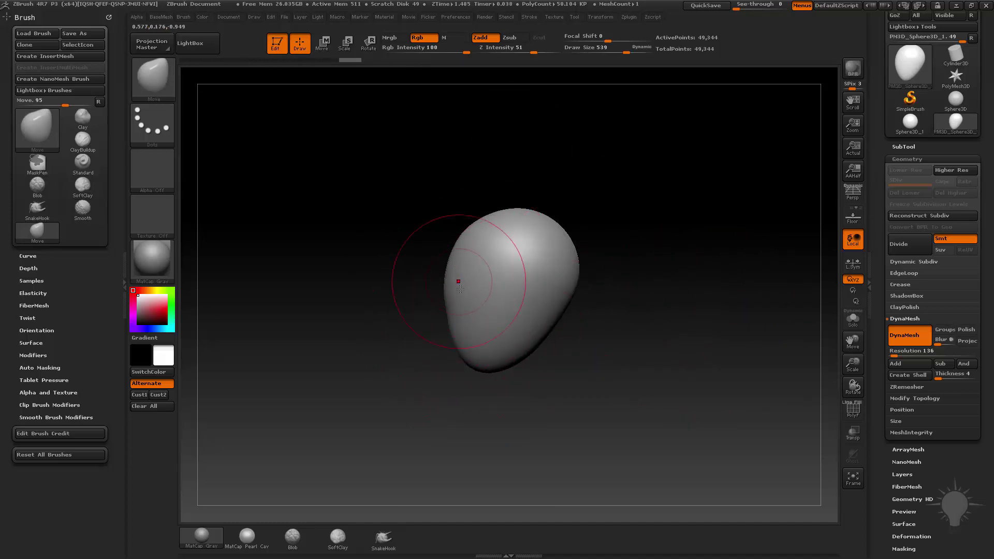
pyautogui.moveTo(449, 257); pyautogui.dragTo(448, 253)
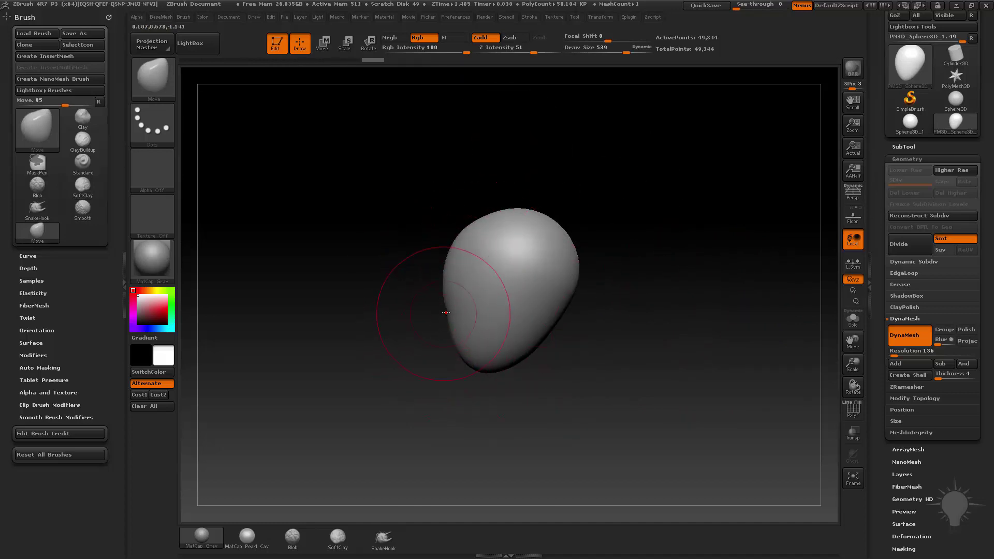
pyautogui.moveTo(446, 307); pyautogui.dragTo(443, 302)
pyautogui.moveTo(575, 261); pyautogui.dragTo(578, 245)
pyautogui.moveTo(571, 236); pyautogui.dragTo(573, 236)
pyautogui.moveTo(573, 309); pyautogui.dragTo(579, 306)
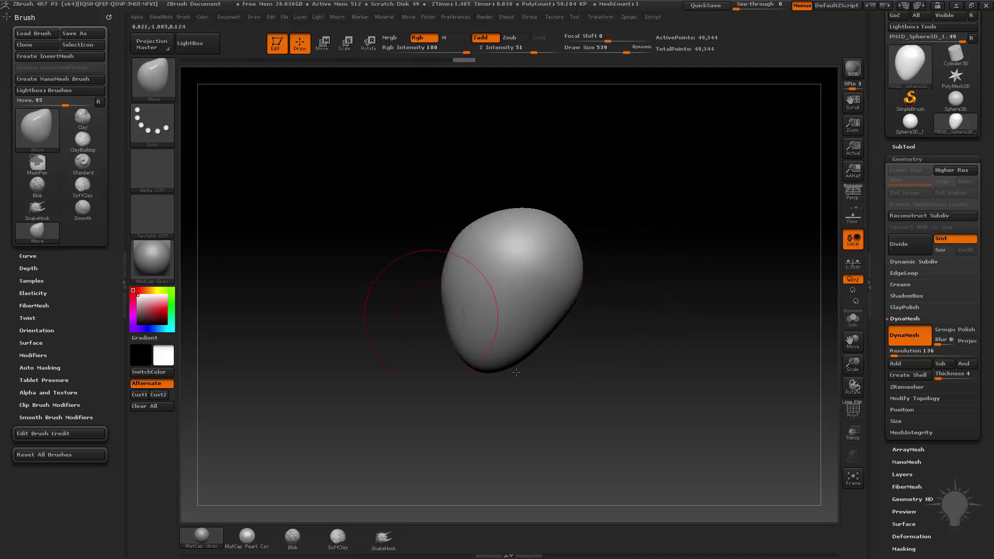
# Step: Refine the chin and upper sides of the head symmetrically in front view with the Move brush
pyautogui.moveTo(641, 234)
pyautogui.mouseDown()
pyautogui.moveTo(692, 316)
pyautogui.moveTo(647, 295)
pyautogui.mouseUp()
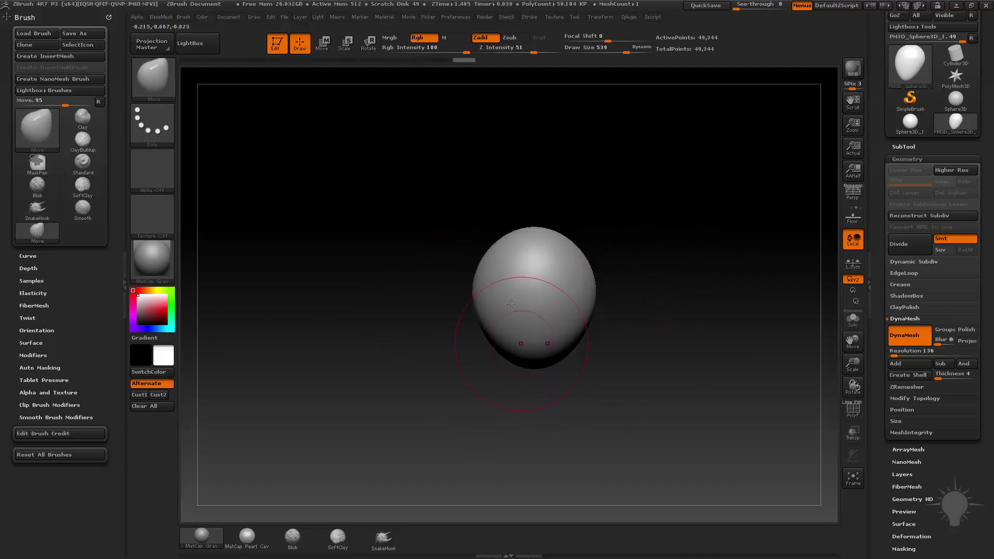
pyautogui.moveTo(520, 355); pyautogui.dragTo(521, 358)
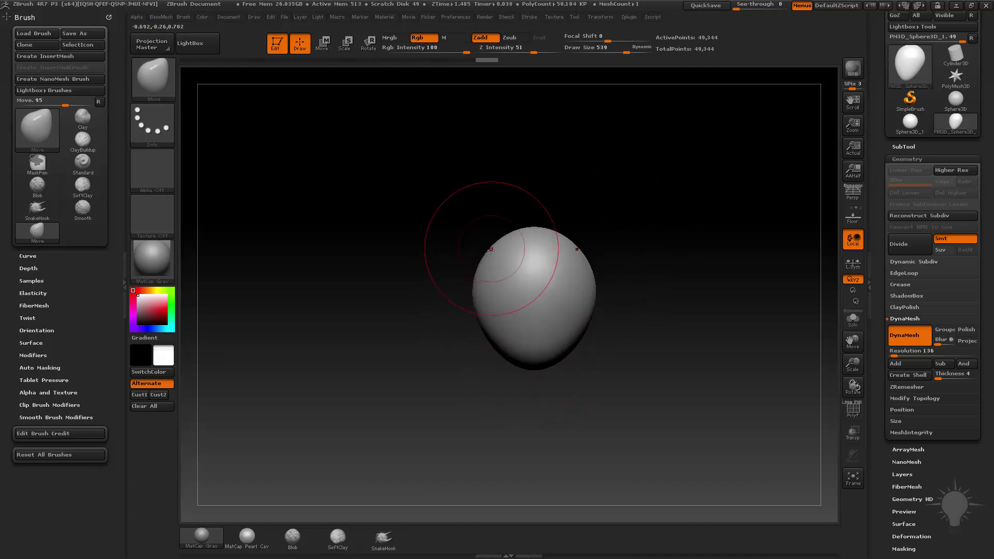
pyautogui.moveTo(487, 244); pyautogui.dragTo(500, 241)
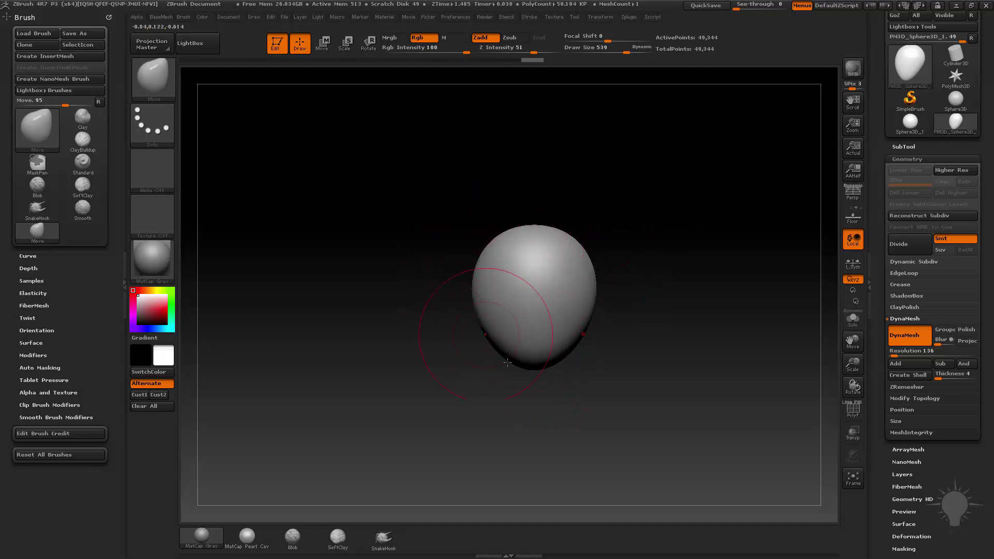
# Step: Flatten both sides of the head in front view with a vertical ClipCurve cut
pyautogui.moveTo(654, 307)
pyautogui.mouseDown()
pyautogui.moveTo(666, 260)
pyautogui.moveTo(654, 287)
pyautogui.moveTo(604, 282)
pyautogui.mouseUp()
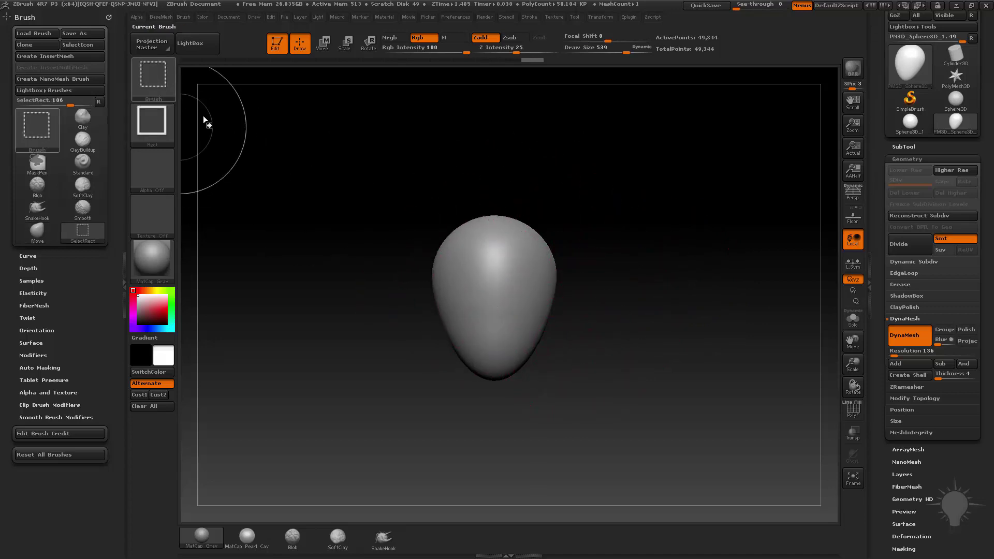
pyautogui.keyDown('ctrl'); pyautogui.keyDown('shift'); pyautogui.click(159, 87); pyautogui.keyUp('shift'); pyautogui.keyUp('ctrl')
pyautogui.keyDown('ctrl'); pyautogui.keyDown('shift'); pyautogui.click(304, 133); pyautogui.keyUp('shift'); pyautogui.keyUp('ctrl')
pyautogui.moveTo(557, 182)
pyautogui.keyDown('ctrl'); pyautogui.keyDown('shift'); pyautogui.mouseDown()
pyautogui.moveTo(586, 442)
pyautogui.moveTo(554, 456)
pyautogui.mouseUp(); pyautogui.keyUp('shift'); pyautogui.keyUp('ctrl')
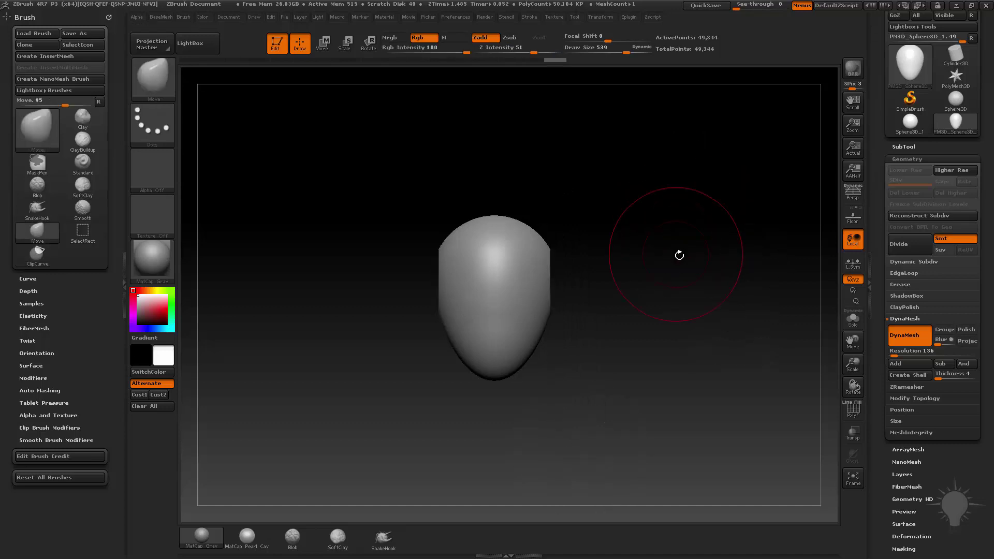
# Step: Switch to the Standard brush with a draw size of 203 while viewing the flattened side of the head
pyautogui.moveTo(692, 264)
pyautogui.mouseDown()
pyautogui.moveTo(473, 296)
pyautogui.moveTo(687, 251)
pyautogui.moveTo(716, 255)
pyautogui.mouseUp()
pyautogui.press(']')
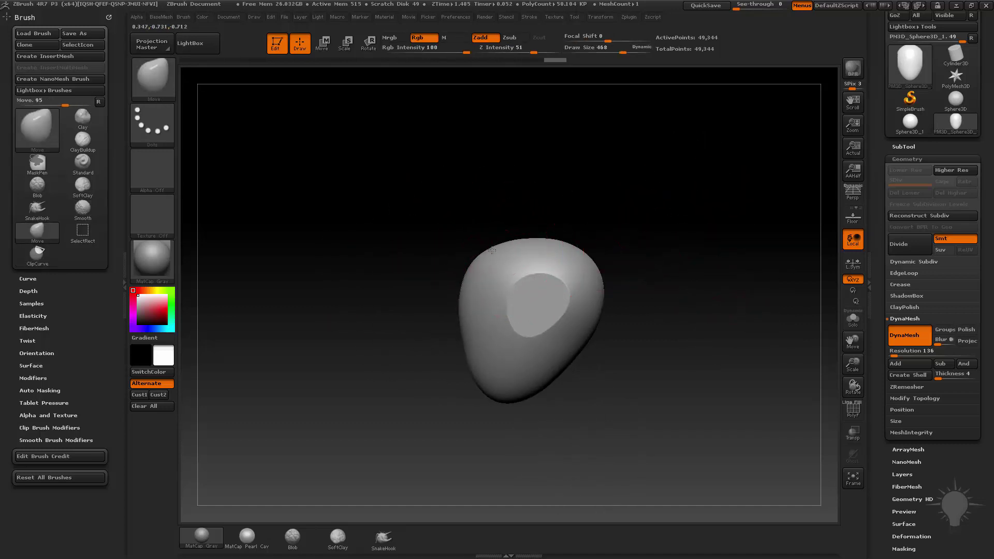
pyautogui.press('b')
pyautogui.press('s')
pyautogui.press('t')
pyautogui.press('s')
pyautogui.moveTo(728, 201); pyautogui.dragTo(708, 202)
# Step: Append a Cube3D as a new subtool alongside the head mesh
pyautogui.keyDown('shift'); pyautogui.click(906, 148); pyautogui.keyUp('shift')
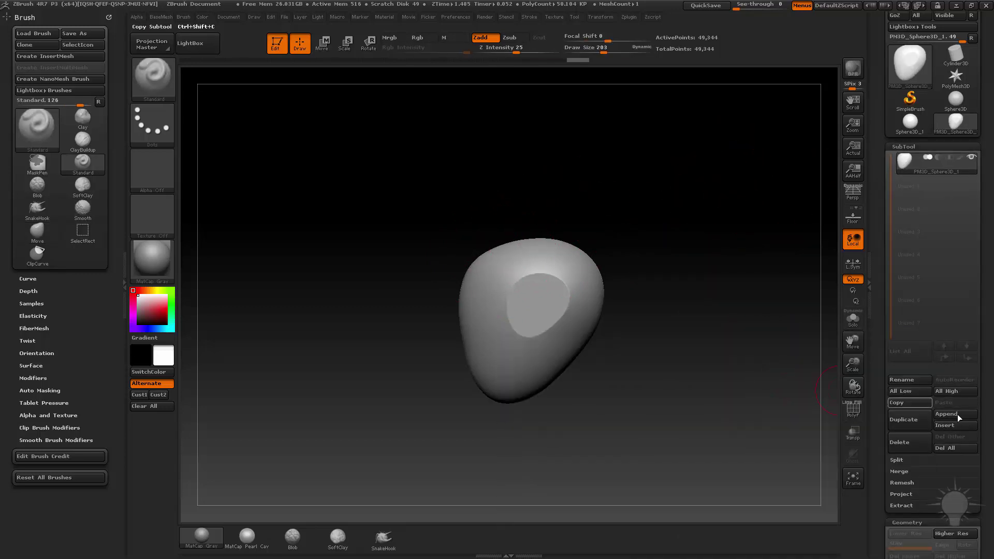
pyautogui.click(955, 414)
pyautogui.click(580, 399)
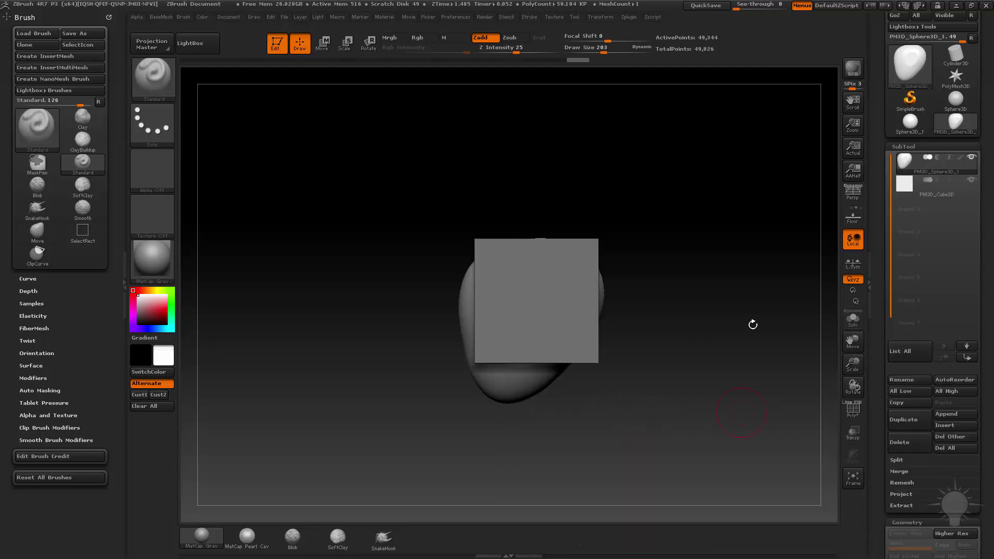
pyautogui.moveTo(755, 324); pyautogui.dragTo(693, 278)
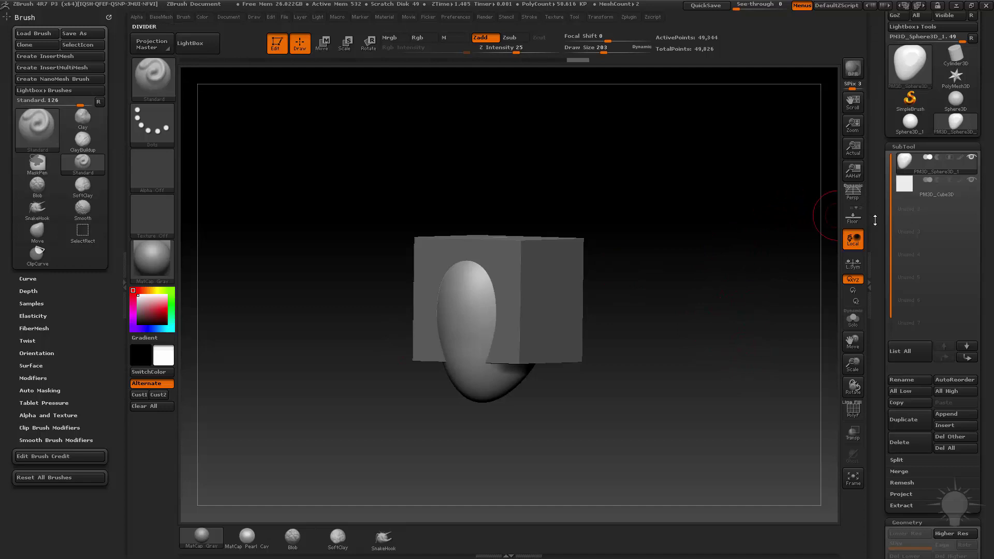
# Step: Unify the head mesh with the Deformation settings and turn on transparency to compare it with the cube
pyautogui.moveTo(875, 220); pyautogui.dragTo(880, 31)
pyautogui.click(907, 279)
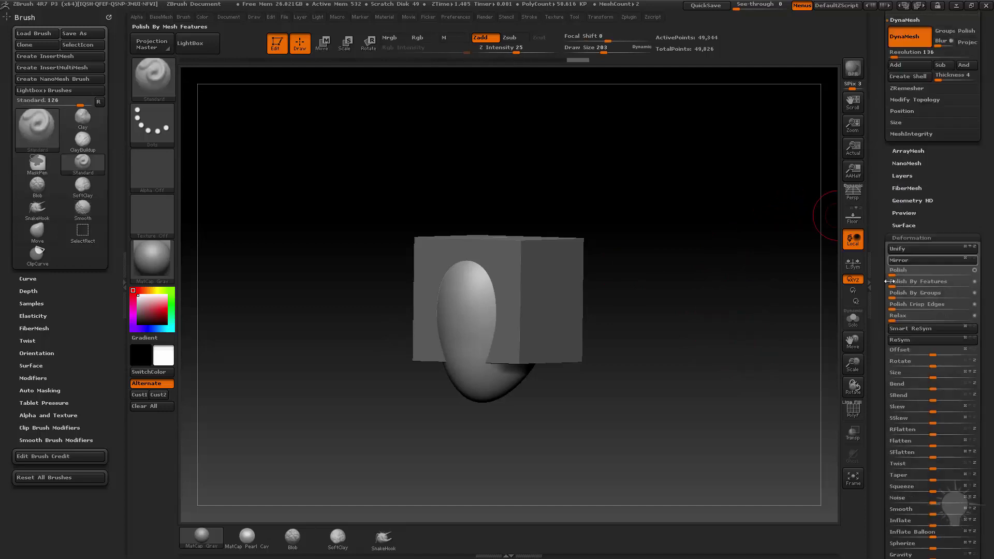
pyautogui.click(900, 178)
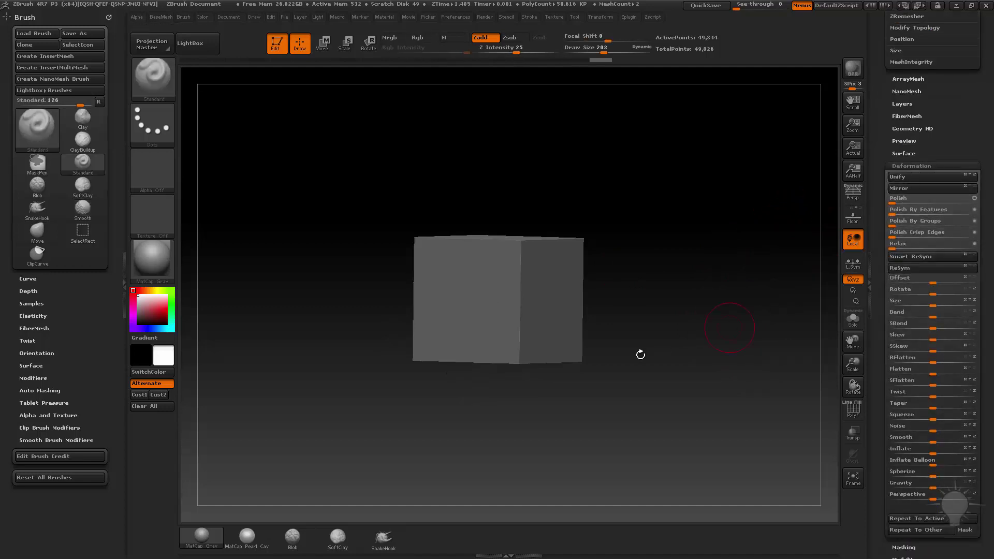
pyautogui.click(853, 433)
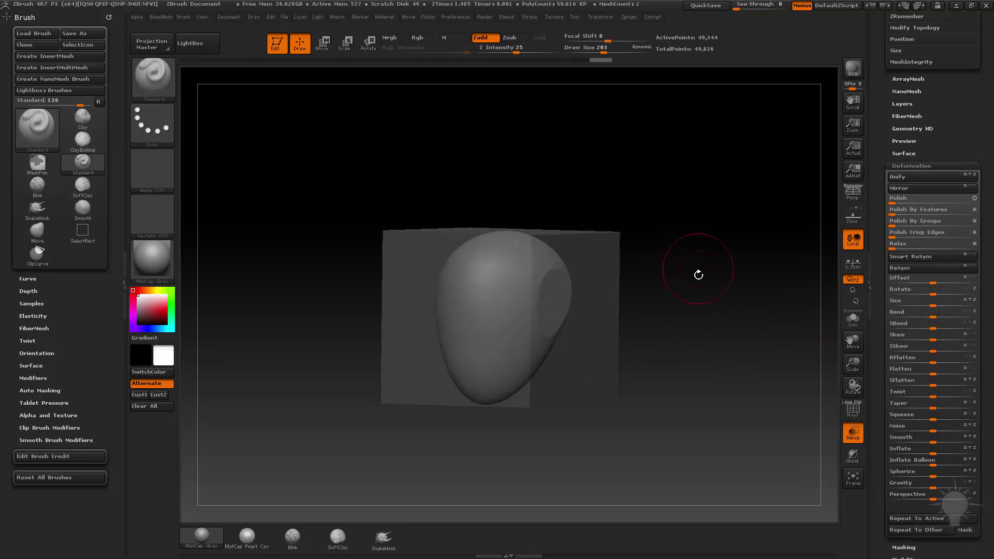
pyautogui.moveTo(699, 275); pyautogui.dragTo(767, 339)
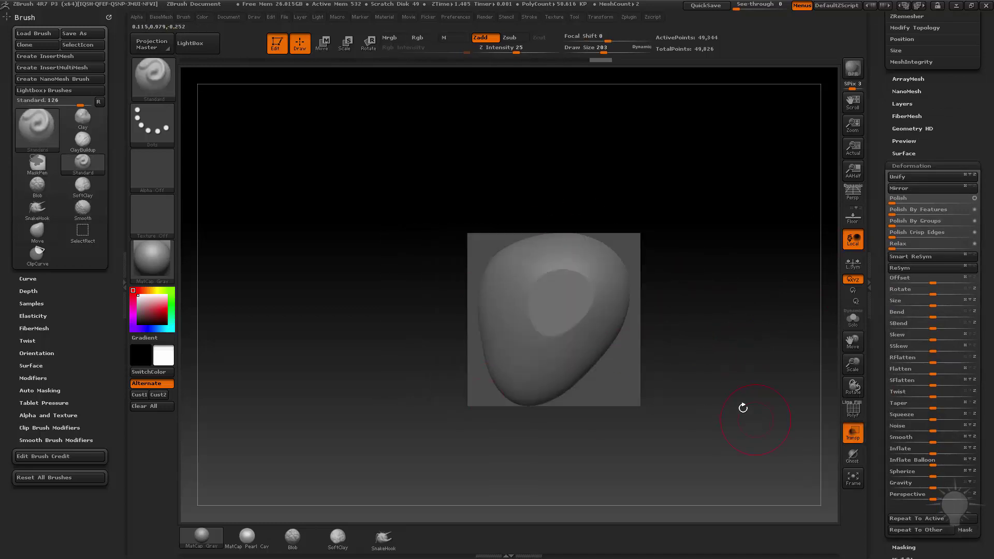
pyautogui.moveTo(743, 408); pyautogui.dragTo(803, 406)
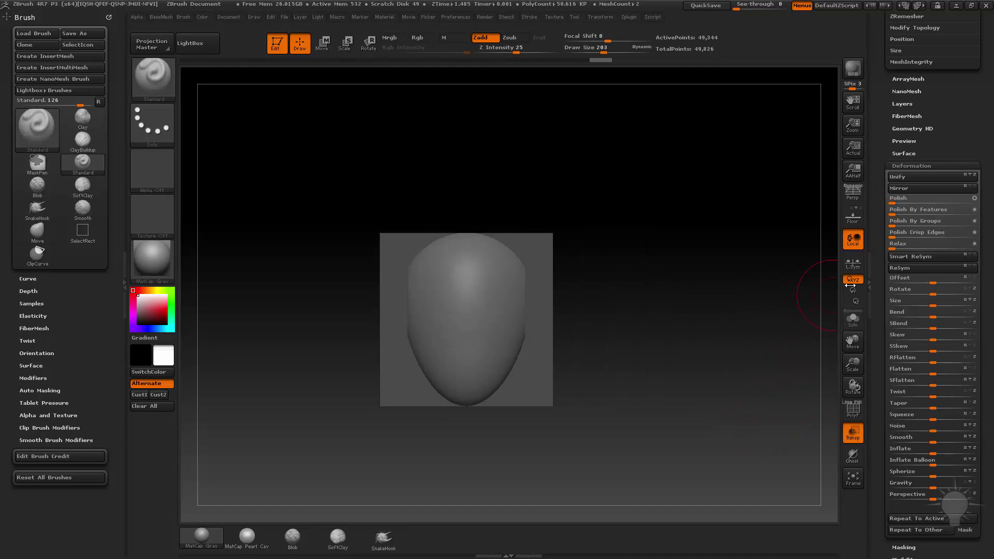
# Step: Reduce the draw size to 37 and make the cube the active subtool
pyautogui.press('s')
pyautogui.moveTo(647, 283); pyautogui.dragTo(631, 283)
pyautogui.keyDown('alt'); pyautogui.click(541, 246); pyautogui.keyUp('alt')
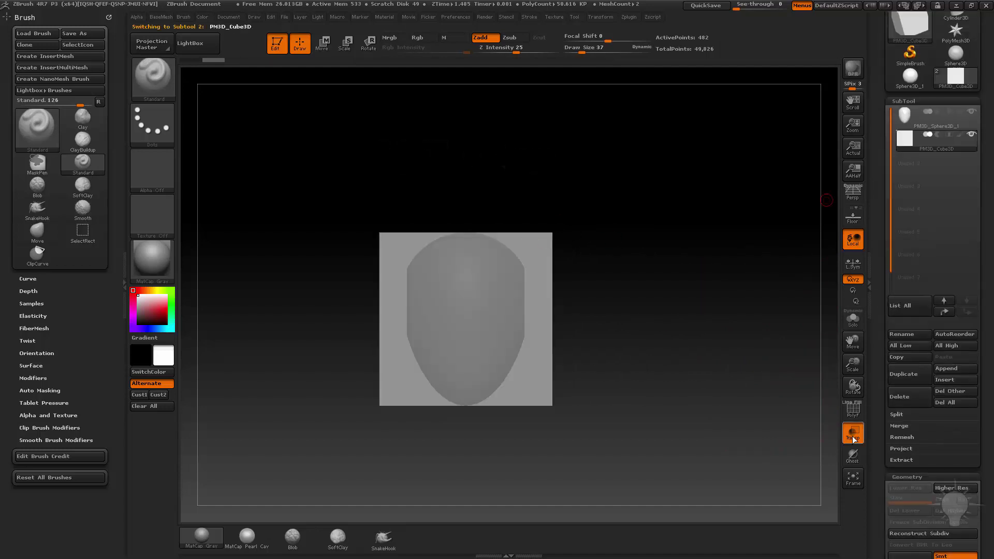
# Step: Turn on ghost transparency and convert the cube to a DynaMesh at resolution 128 with Project off and Blur at its minimum
pyautogui.click(853, 456)
pyautogui.moveTo(763, 403); pyautogui.dragTo(833, 365)
pyautogui.scroll(-10, 886, 386)
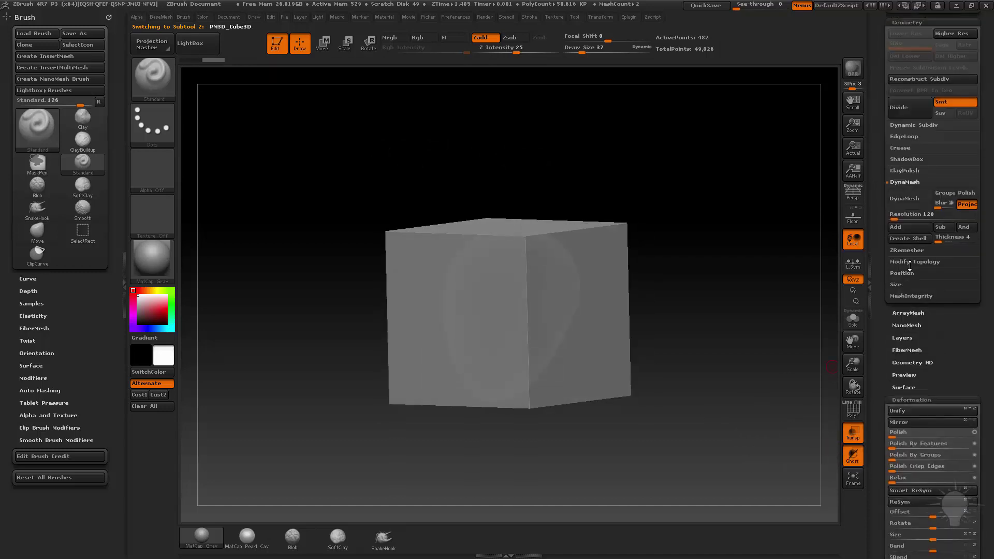
pyautogui.click(968, 204)
pyautogui.click(937, 208)
pyautogui.click(906, 198)
# Step: Activate symmetry for the cube and extend it from the X axis to the Y and Z axes
pyautogui.keyDown('shift'); pyautogui.moveTo(782, 247); pyautogui.dragTo(592, 64); pyautogui.keyUp('shift')
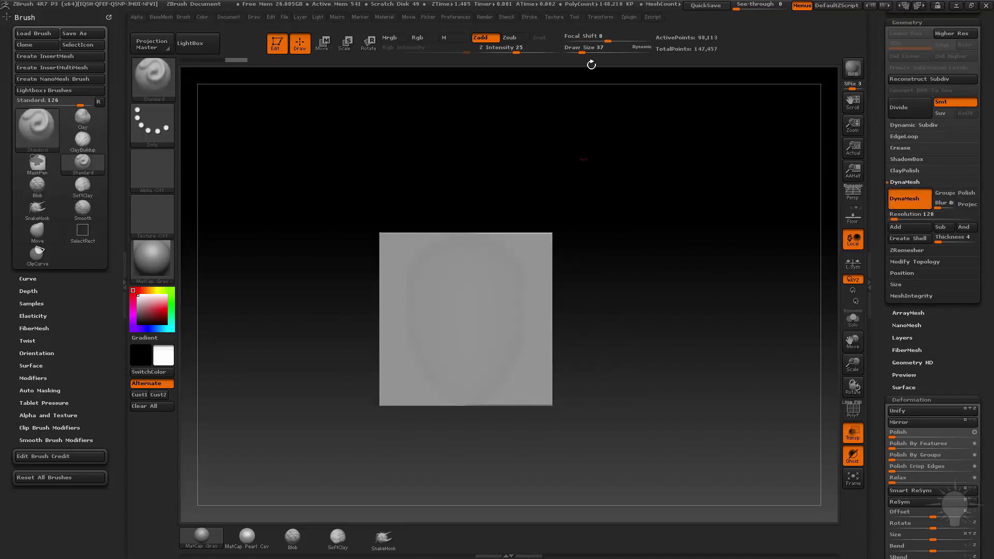
pyautogui.click(602, 17)
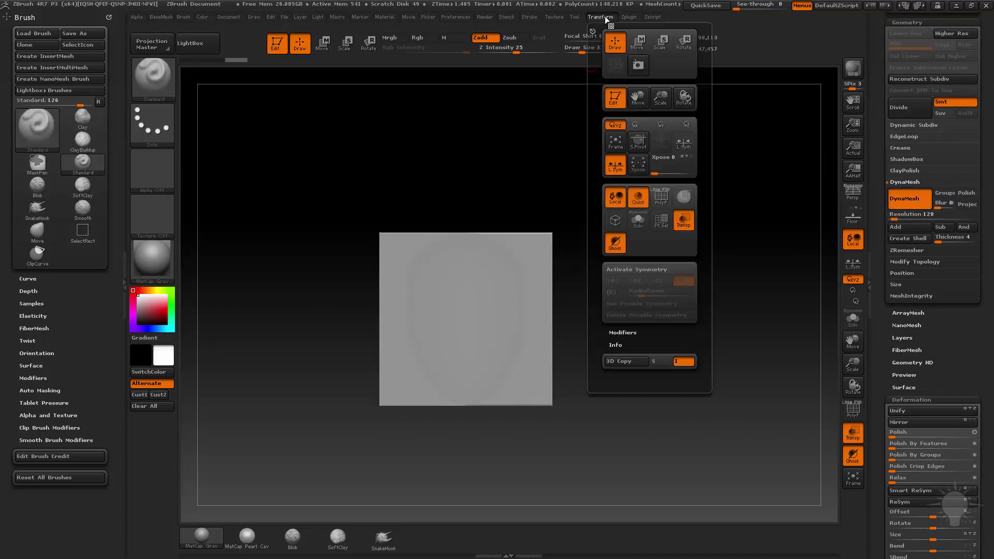
pyautogui.click(636, 270)
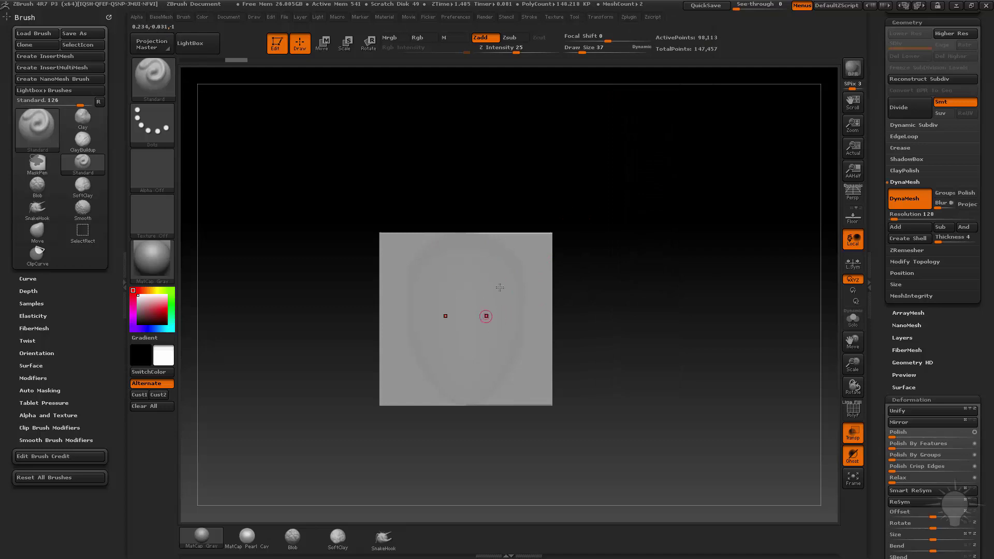
pyautogui.moveTo(628, 265); pyautogui.dragTo(570, 282)
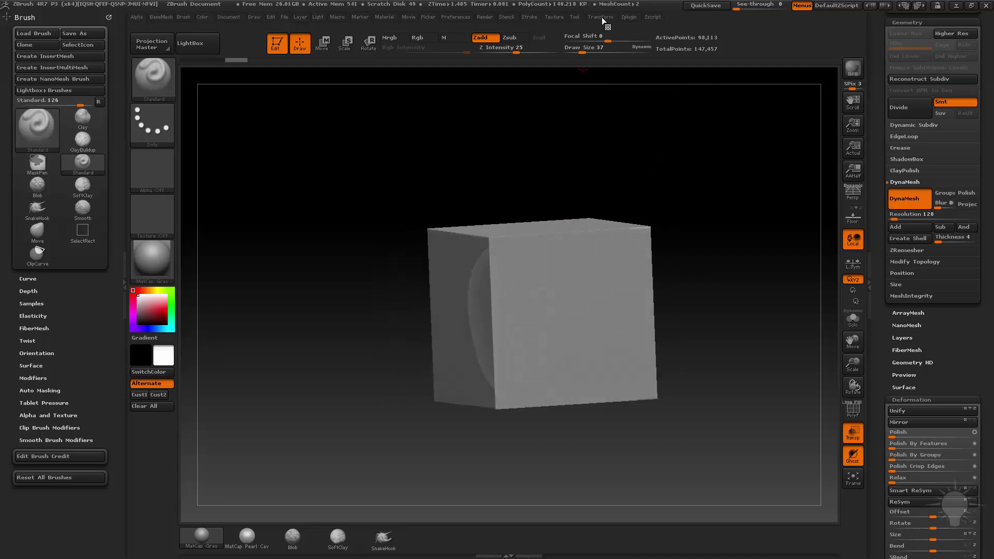
pyautogui.click(600, 17)
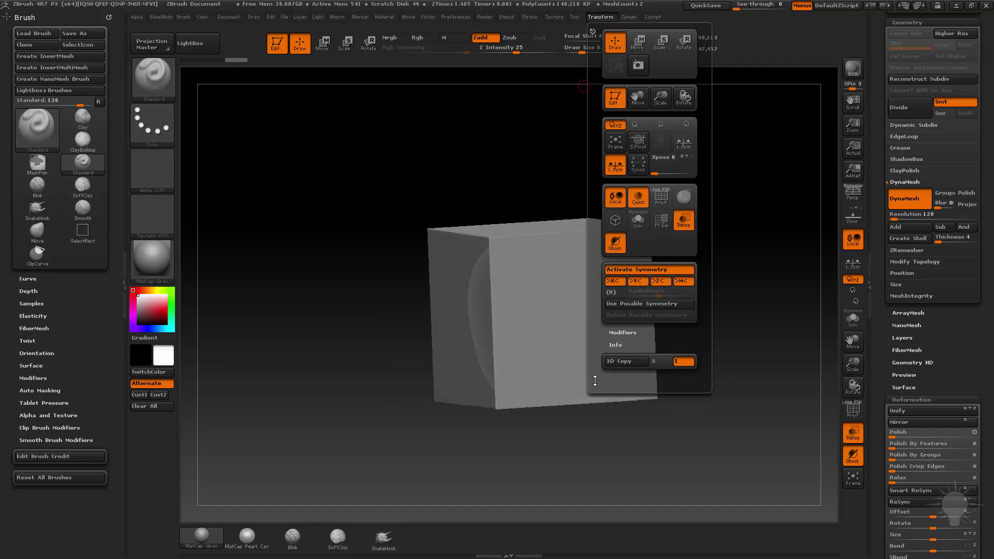
pyautogui.moveTo(595, 157)
pyautogui.keyDown('shift'); pyautogui.mouseDown()
pyautogui.moveTo(607, 197)
pyautogui.moveTo(725, 189)
pyautogui.mouseUp(); pyautogui.keyUp('shift')
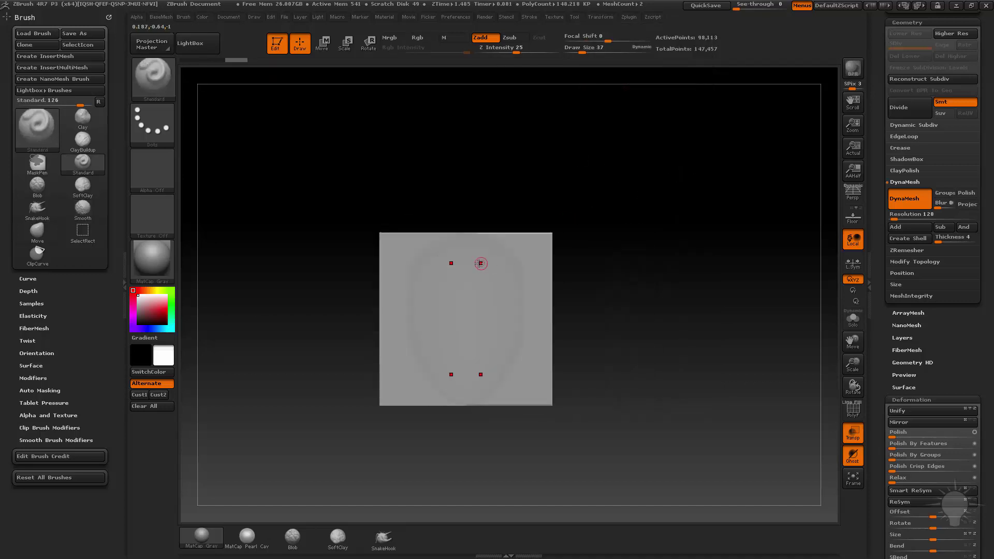
# Step: Reduce the draw size to 24 and sketch vertical centre lines on the cube's front and side faces plus a horizontal midline
pyautogui.press('[')
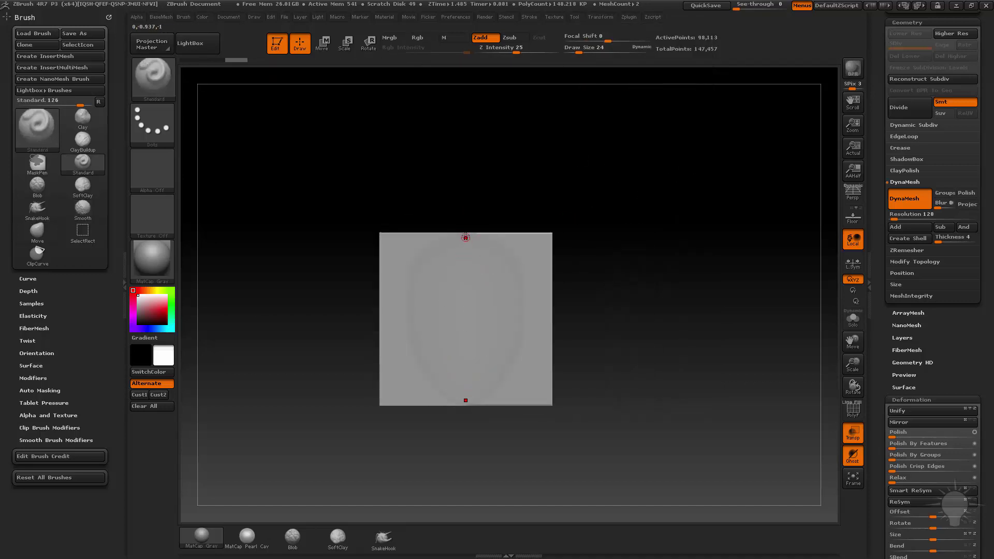
pyautogui.moveTo(470, 279); pyautogui.dragTo(467, 314)
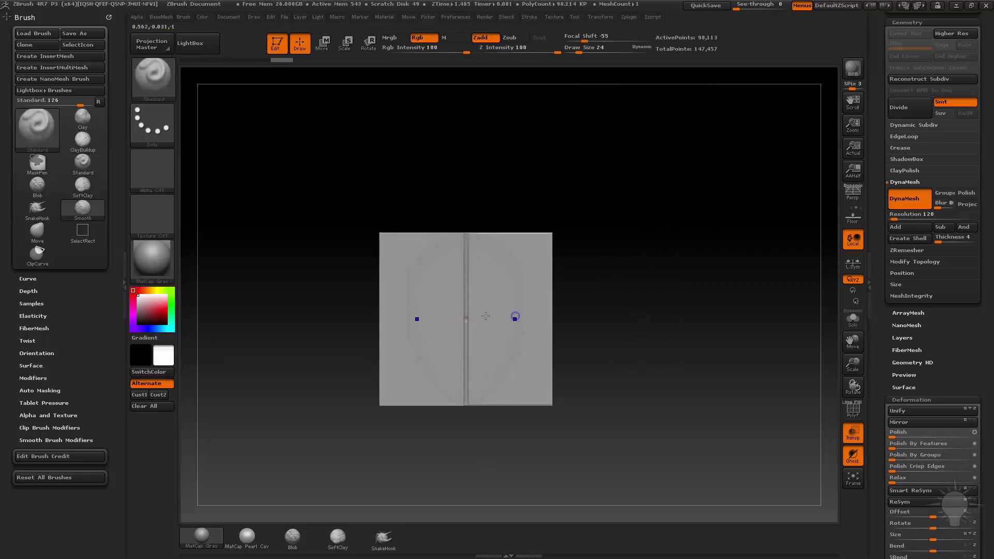
pyautogui.moveTo(466, 319)
pyautogui.keyDown('shift'); pyautogui.mouseDown()
pyautogui.moveTo(515, 319)
pyautogui.moveTo(684, 283)
pyautogui.moveTo(635, 274)
pyautogui.mouseUp(); pyautogui.keyUp('shift')
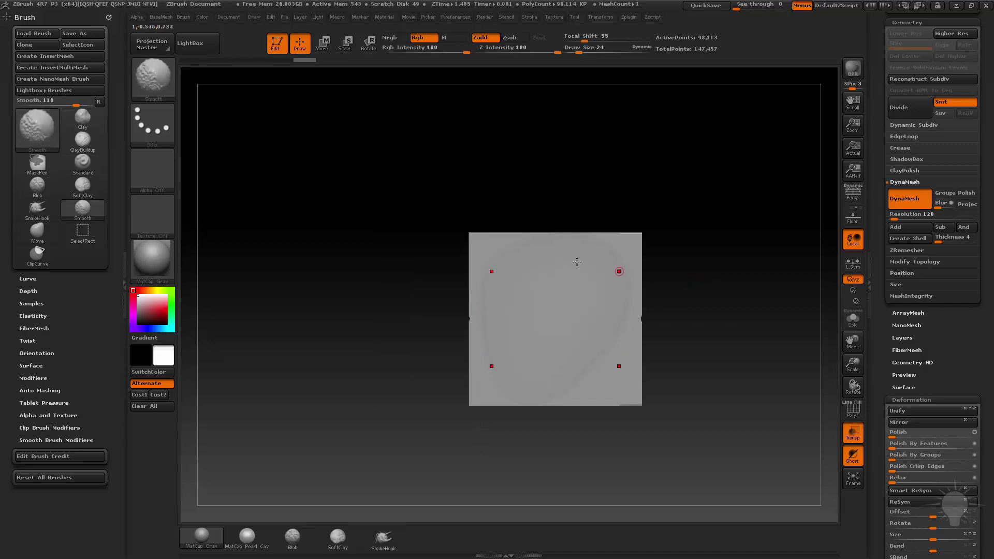
pyautogui.moveTo(560, 267); pyautogui.dragTo(555, 401)
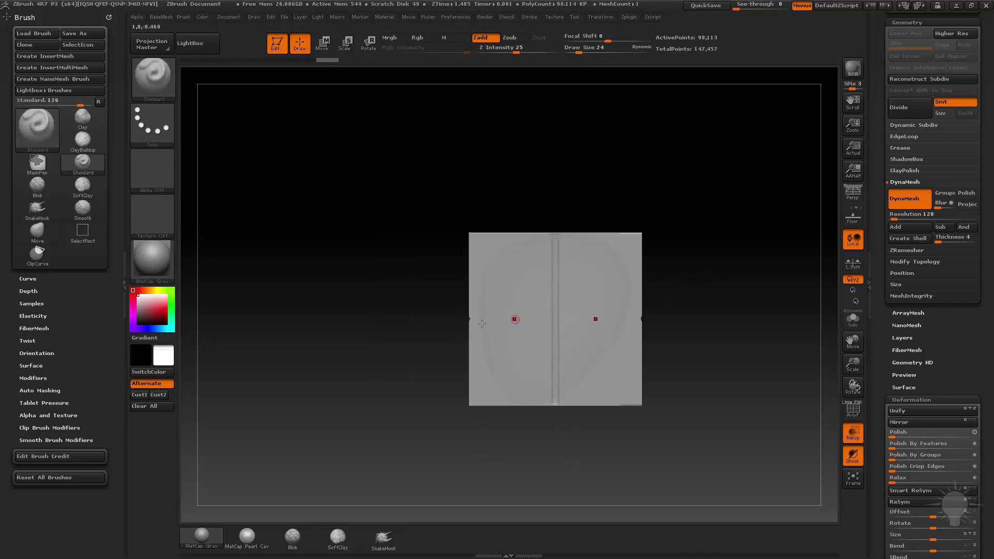
pyautogui.keyDown('shift'); pyautogui.moveTo(468, 318); pyautogui.dragTo(678, 313); pyautogui.keyUp('shift')
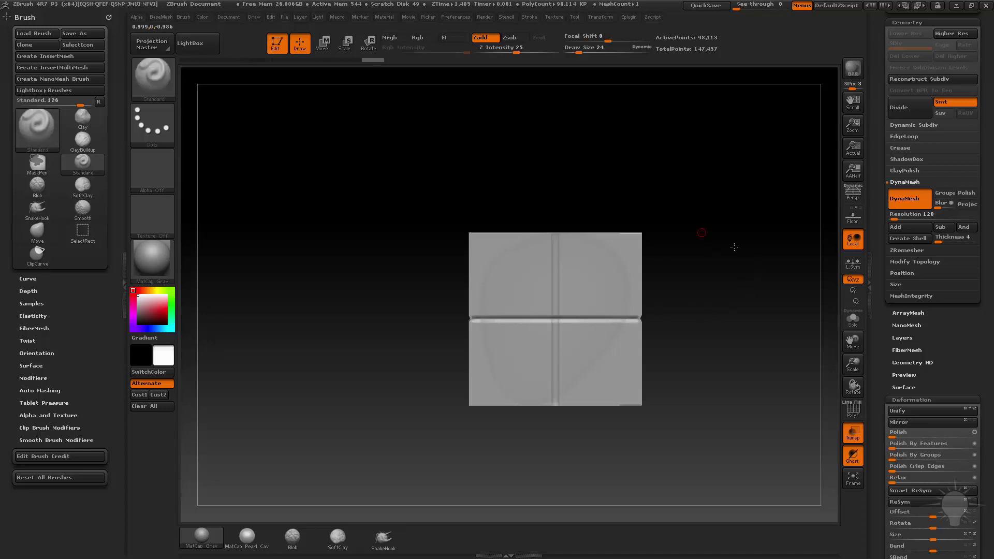
pyautogui.keyDown('shift'); pyautogui.moveTo(748, 250); pyautogui.dragTo(591, 321); pyautogui.keyUp('shift')
pyautogui.keyDown('alt'); pyautogui.moveTo(642, 280); pyautogui.dragTo(663, 290); pyautogui.keyUp('alt')
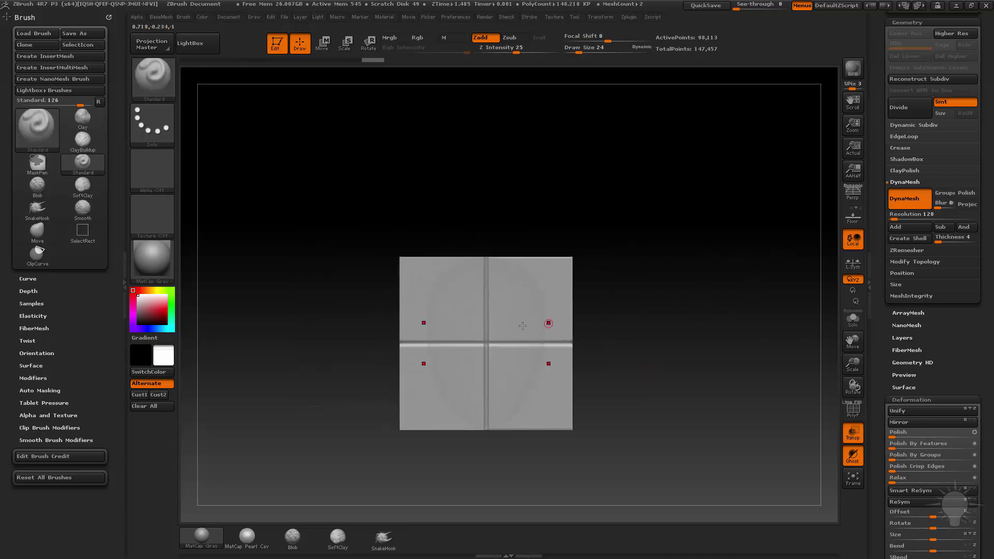
# Step: Rough in the two eyes on the front face's horizontal midline, undoing the extra eye outlines mirrored above and below it
pyautogui.keyDown('alt'); pyautogui.moveTo(510, 339); pyautogui.dragTo(521, 349); pyautogui.keyUp('alt')
pyautogui.keyDown('alt'); pyautogui.moveTo(690, 330); pyautogui.dragTo(670, 293); pyautogui.keyUp('alt')
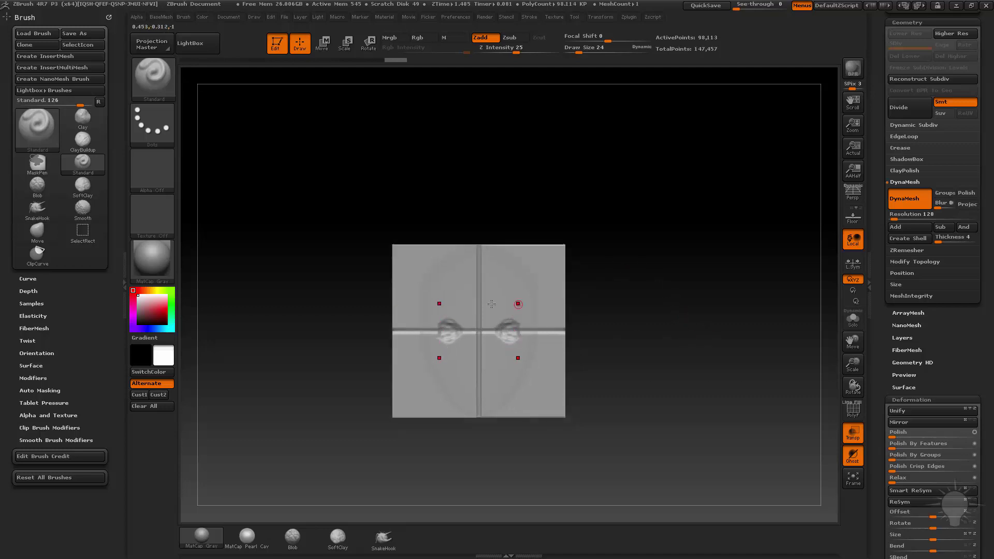
pyautogui.moveTo(481, 330)
pyautogui.mouseDown()
pyautogui.moveTo(516, 341)
pyautogui.moveTo(521, 322)
pyautogui.mouseUp()
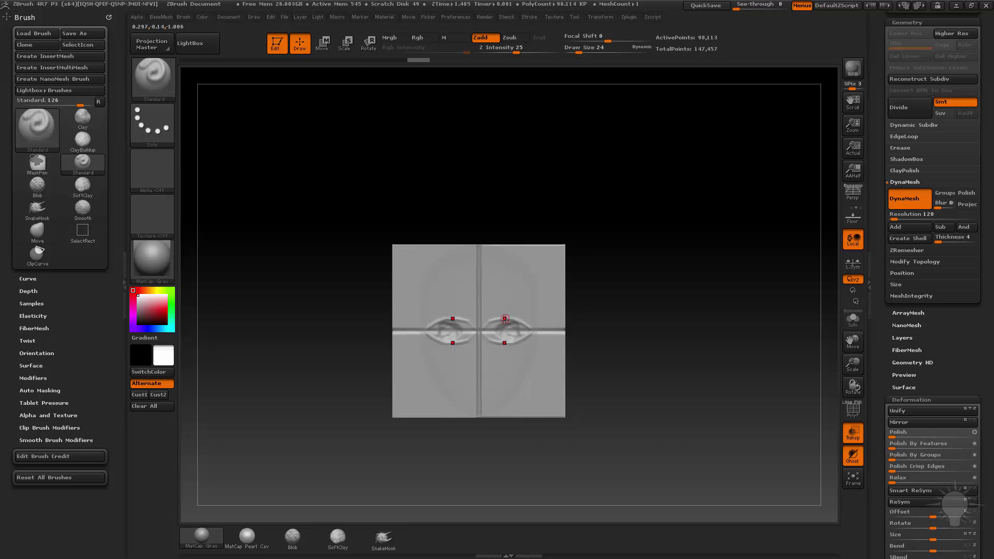
pyautogui.keyDown('shift'); pyautogui.moveTo(515, 343); pyautogui.dragTo(513, 325); pyautogui.keyUp('shift')
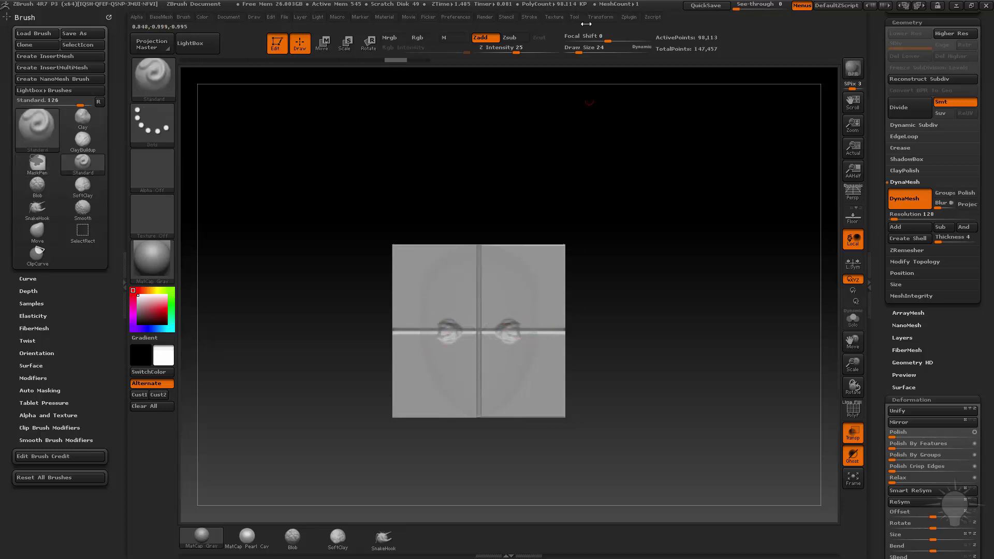
# Step: Turn off the Y-axis symmetry and sketch the upper eyelids and brow lines on the front face
pyautogui.click(600, 17)
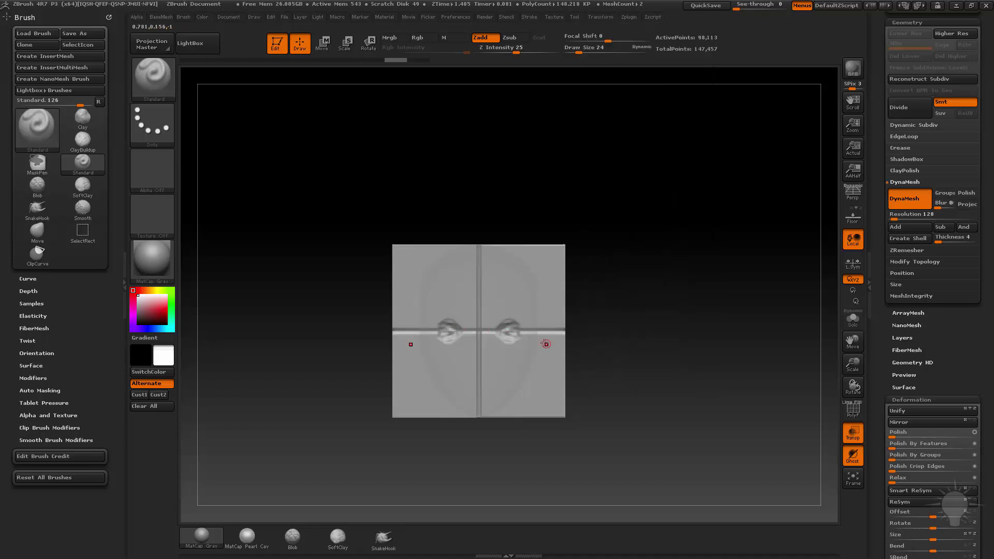
pyautogui.moveTo(499, 334); pyautogui.dragTo(495, 334)
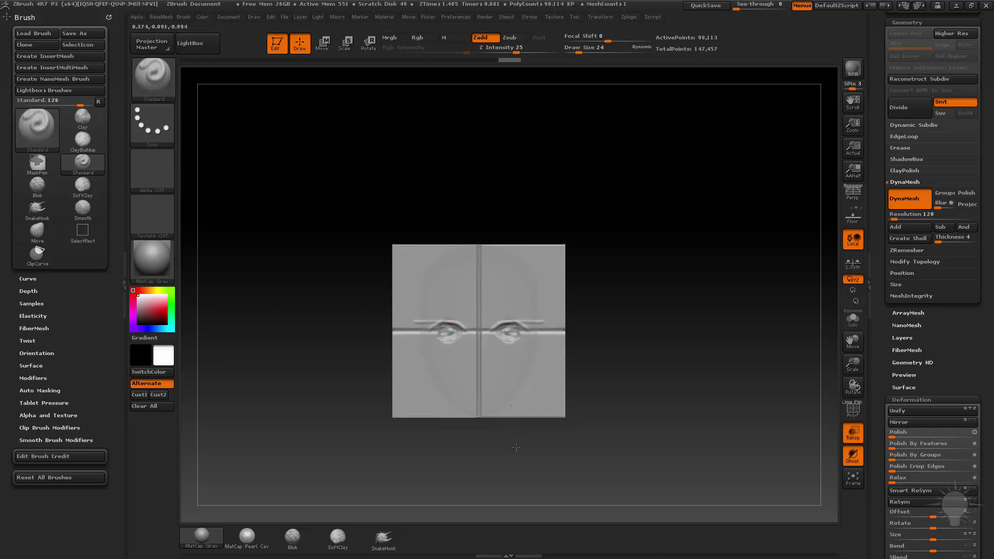
pyautogui.keyDown('ctrl'); pyautogui.moveTo(516, 448); pyautogui.dragTo(524, 457); pyautogui.keyUp('ctrl')
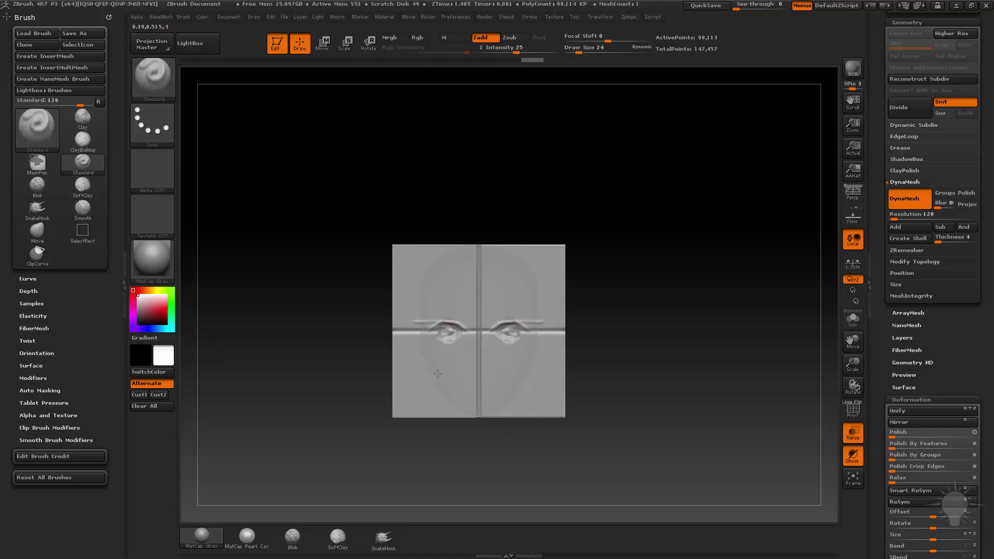
# Step: Sketch a horizontal nose line across the front face about halfway between the eye line and the chin, and mark the nose base
pyautogui.keyDown('shift'); pyautogui.moveTo(461, 373); pyautogui.dragTo(669, 358); pyautogui.keyUp('shift')
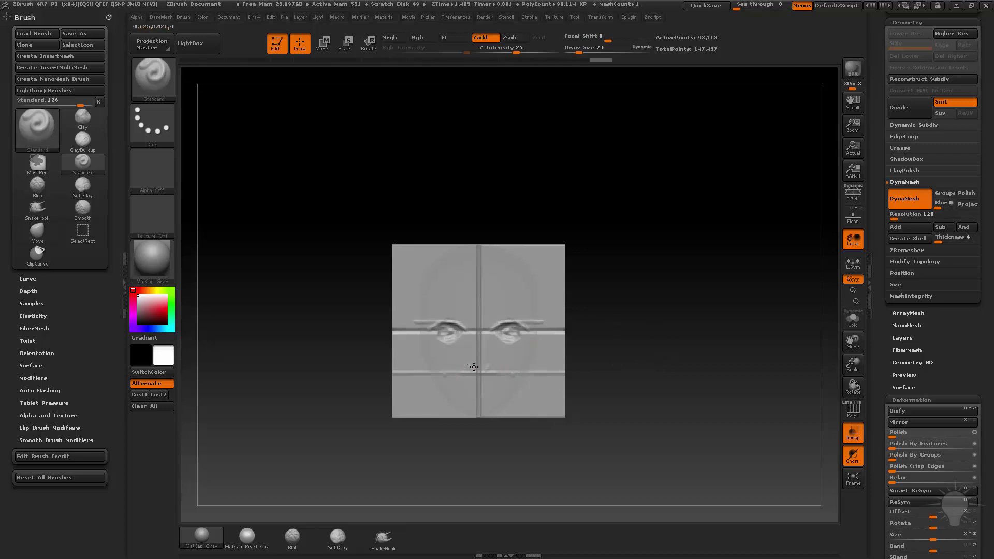
pyautogui.moveTo(474, 367); pyautogui.dragTo(468, 364)
pyautogui.moveTo(643, 333); pyautogui.dragTo(509, 469)
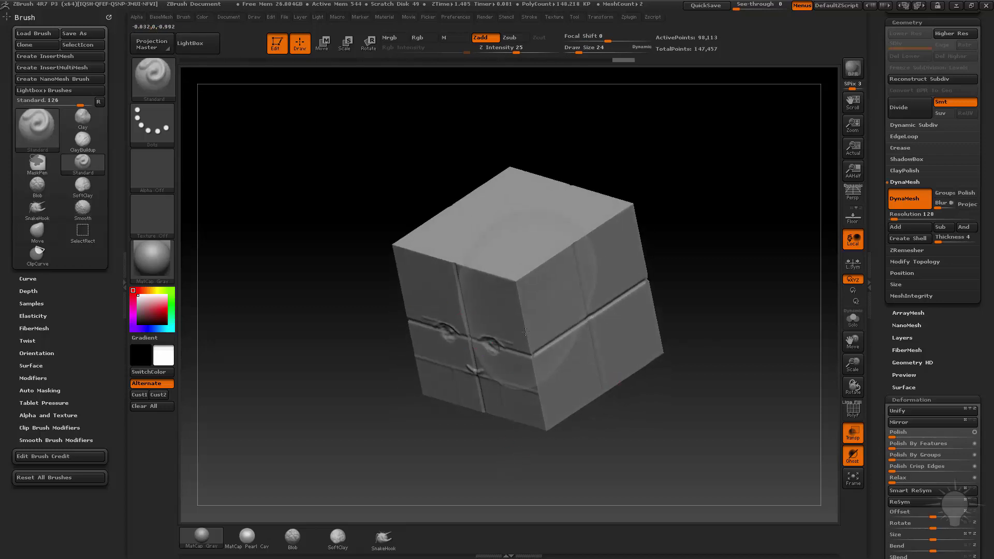
pyautogui.keyDown('shift'); pyautogui.moveTo(774, 241); pyautogui.dragTo(632, 332); pyautogui.keyUp('shift')
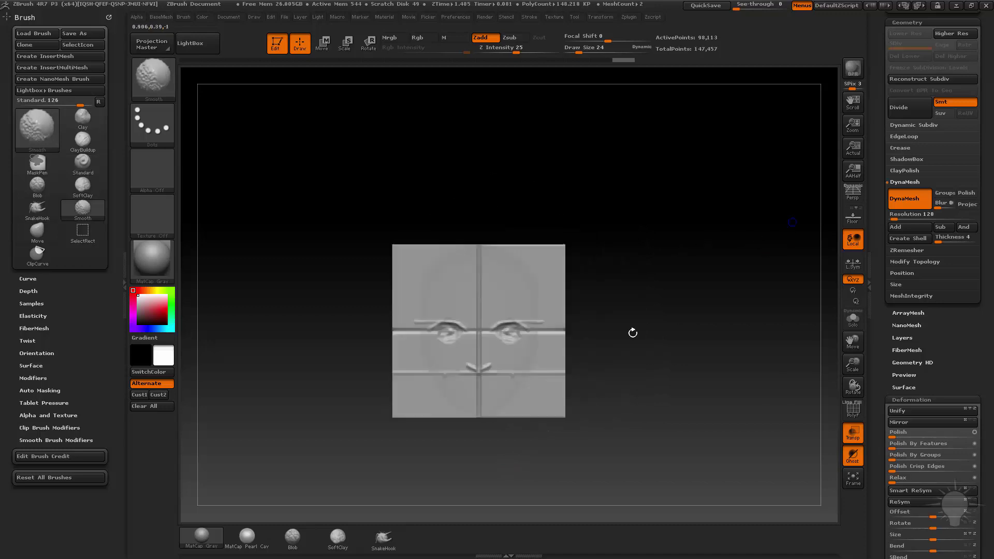
# Step: Sketch the mouth, chin, jaw and cheek contours on the front face, adding the sides of the nose and the ear outlines
pyautogui.moveTo(669, 300); pyautogui.dragTo(591, 316)
pyautogui.moveTo(711, 301); pyautogui.dragTo(506, 300)
pyautogui.moveTo(636, 288); pyautogui.dragTo(482, 299)
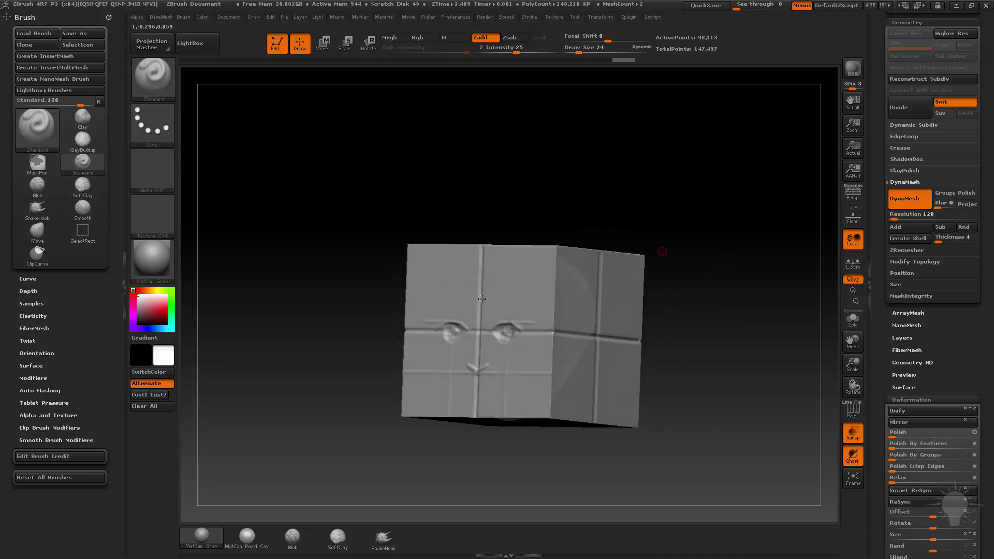
pyautogui.moveTo(658, 243); pyautogui.dragTo(726, 282)
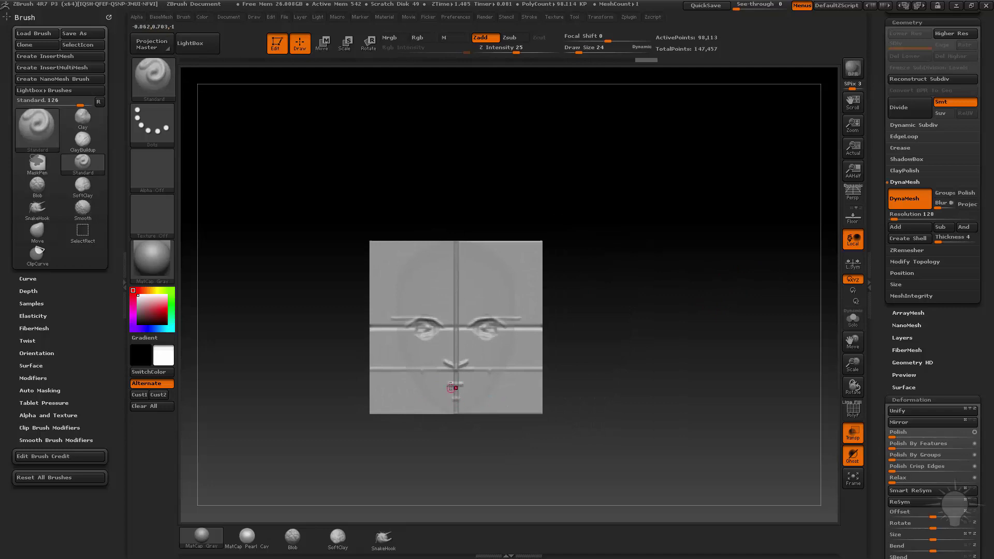
pyautogui.moveTo(466, 385); pyautogui.dragTo(472, 388)
pyautogui.moveTo(440, 410)
pyautogui.mouseDown()
pyautogui.moveTo(433, 403)
pyautogui.moveTo(438, 414)
pyautogui.mouseUp()
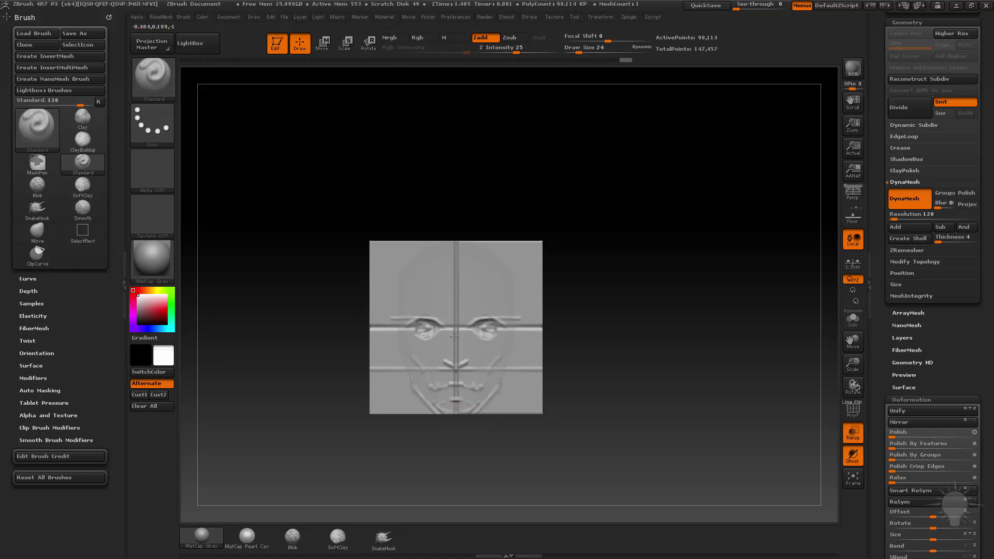
pyautogui.moveTo(417, 328); pyautogui.dragTo(440, 326)
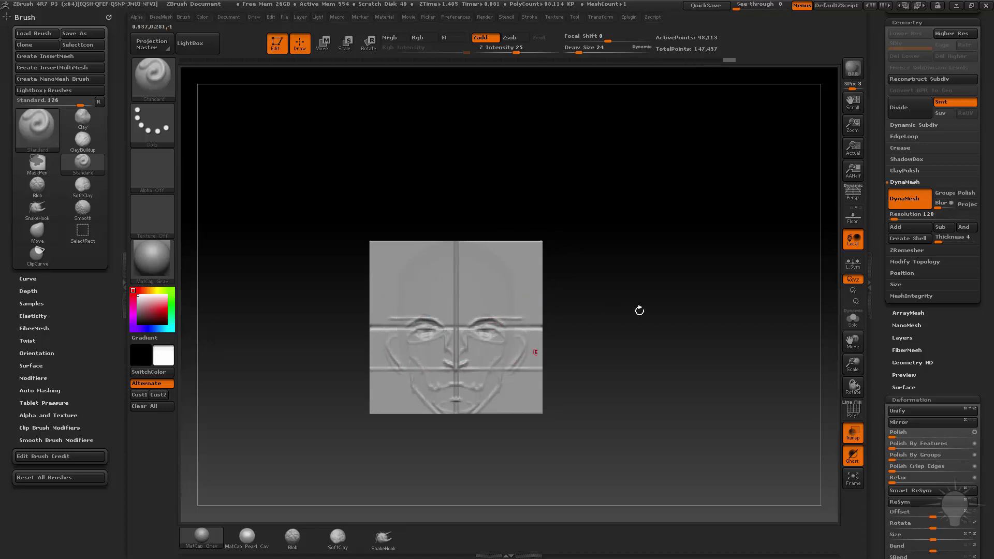
# Step: Sketch the head's side profile on the cube's side face with the jaw line, face edge, eye and rounded skull arc
pyautogui.moveTo(640, 311); pyautogui.dragTo(626, 286)
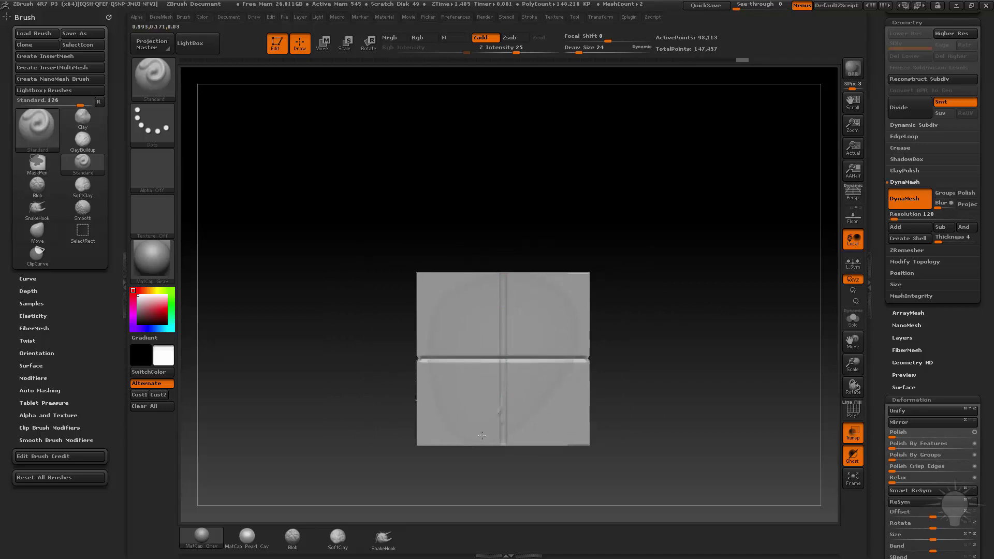
pyautogui.moveTo(482, 436); pyautogui.dragTo(503, 401)
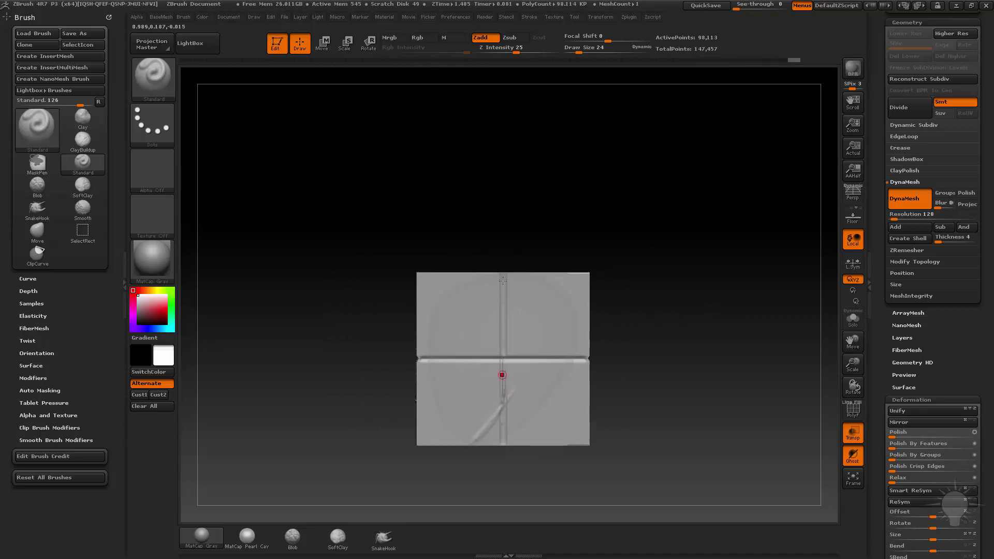
pyautogui.moveTo(479, 434); pyautogui.dragTo(507, 395)
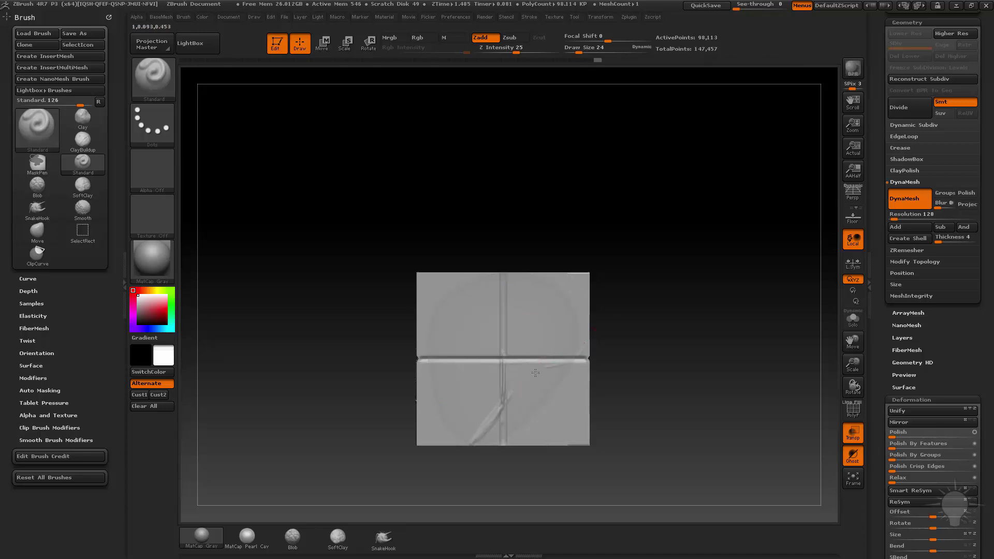
pyautogui.moveTo(582, 329); pyautogui.dragTo(529, 287)
pyautogui.moveTo(420, 358); pyautogui.dragTo(575, 363)
pyautogui.moveTo(578, 306); pyautogui.dragTo(534, 279)
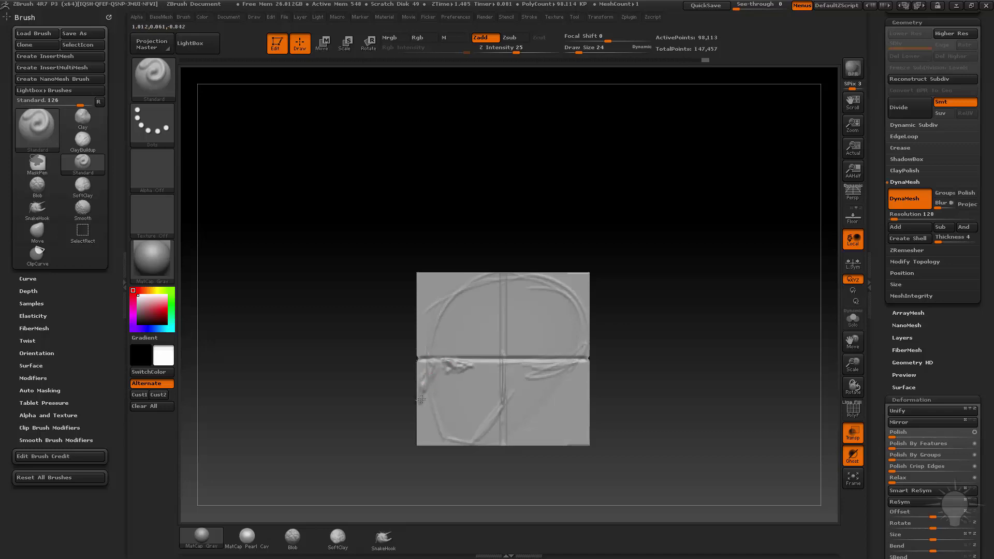
# Step: Add the brow line above the horizontal midline and the nose-base line running back to the jaw on the side face
pyautogui.moveTo(421, 399); pyautogui.dragTo(429, 402)
pyautogui.moveTo(449, 352); pyautogui.dragTo(429, 350)
pyautogui.moveTo(433, 402)
pyautogui.mouseDown()
pyautogui.moveTo(506, 405)
pyautogui.moveTo(537, 384)
pyautogui.mouseUp()
pyautogui.hotkey('ctrl', 'z')
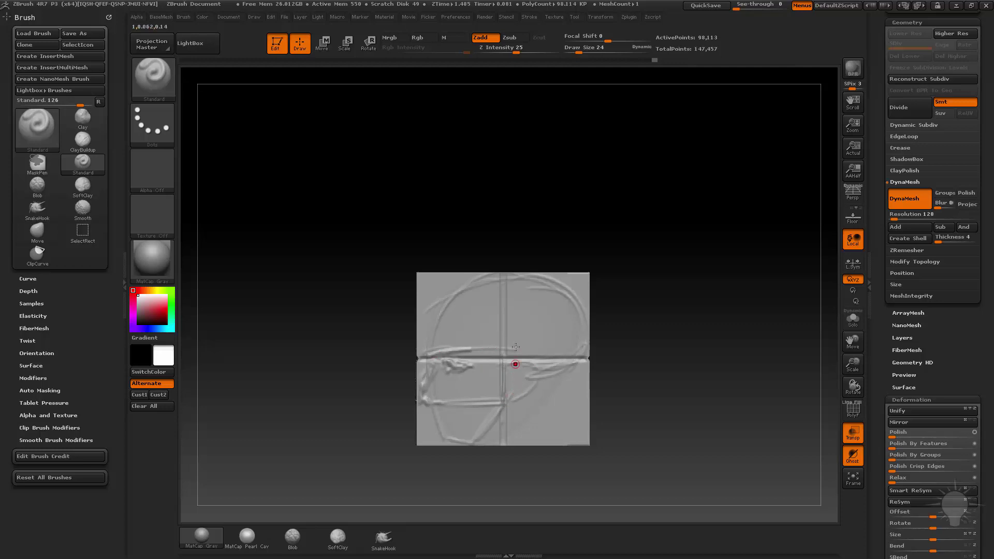
# Step: Sketch the ear just behind the vertical centre line on the side face, between the brow and nose-base lines
pyautogui.hotkey('ctrl', 'shift', 'z')
pyautogui.hotkey('ctrl', 'shift', 'z')
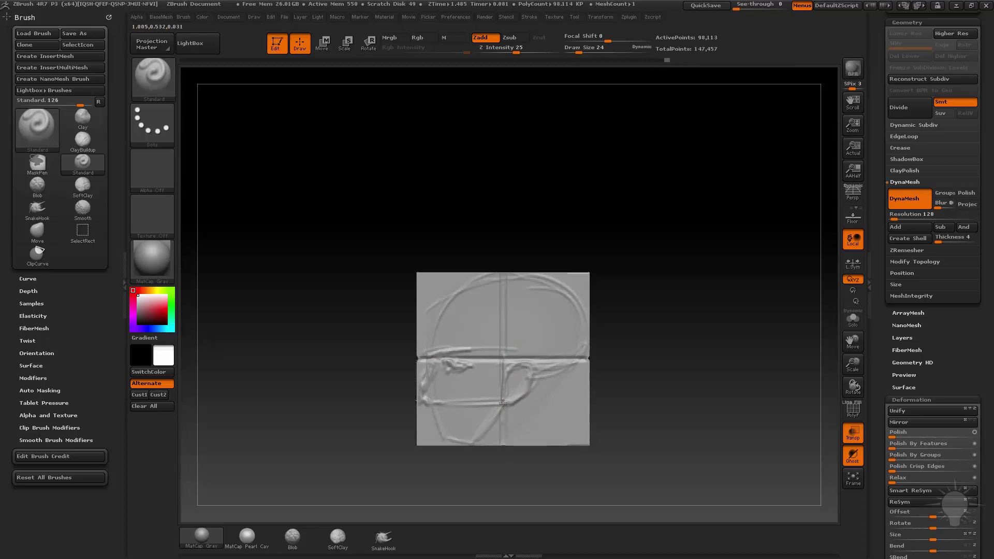
pyautogui.hotkey('ctrl', 'shift', 'z')
pyautogui.hotkey('ctrl', 'shift', 'z')
pyautogui.hotkey('ctrl', 'shift', 'z')
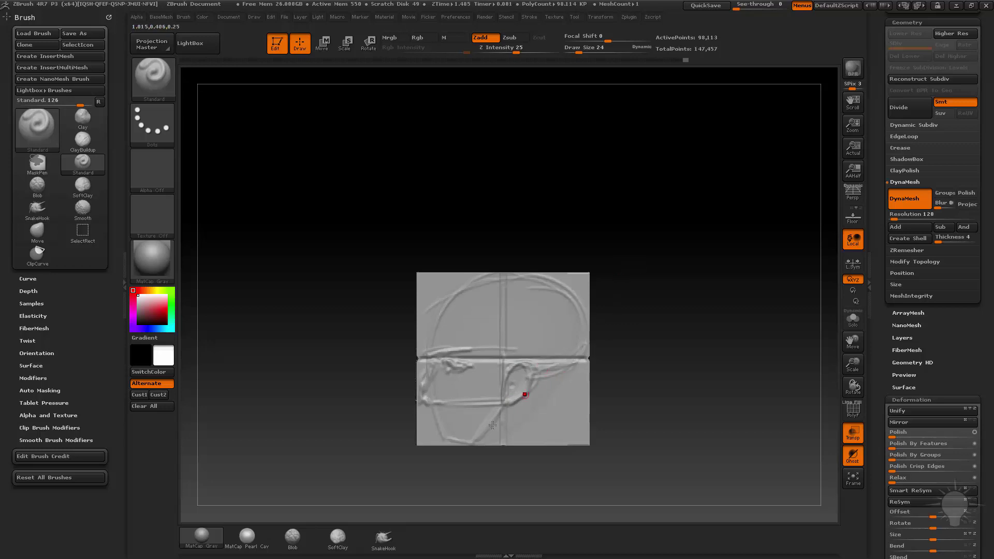
pyautogui.hotkey('ctrl', 'shift', 'z')
pyautogui.hotkey('ctrl', 'shift', 'z')
pyautogui.hotkey('ctrl', 'shift', 'z')
# Step: Sketch the skull outline, forehead planes and temple contours above the brows on the front face
pyautogui.hotkey('ctrl', 'shift', 'z')
pyautogui.hotkey('ctrl', 'shift', 'z')
pyautogui.hotkey('ctrl', 'shift', 'z')
pyautogui.moveTo(632, 378); pyautogui.dragTo(747, 325)
pyautogui.hotkey('ctrl', 'shift', 'z')
pyautogui.hotkey('ctrl', 'shift', 'z')
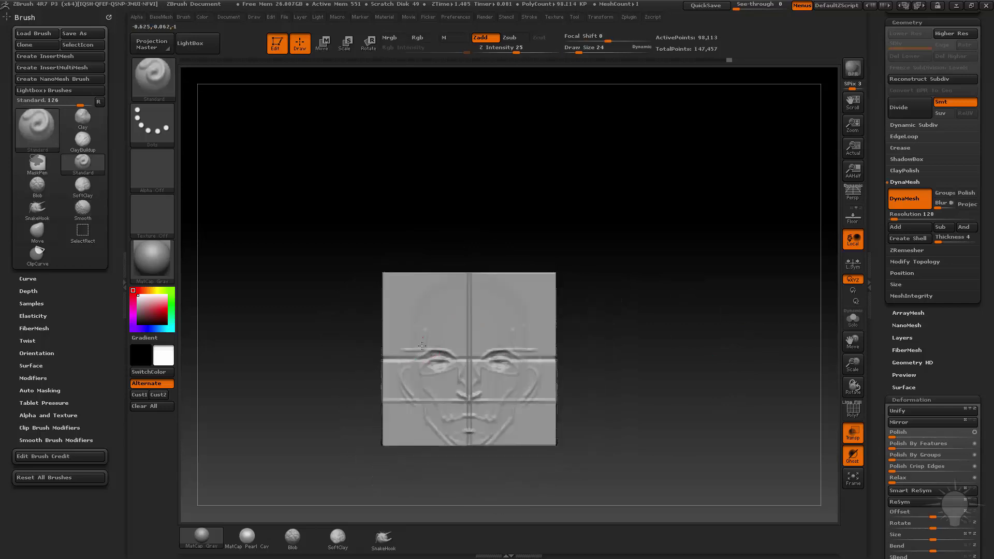
pyautogui.hotkey('ctrl', 'shift', 'z')
pyautogui.hotkey('ctrl', 'shift', 'z')
# Step: Redo the last undone skull-outline strokes on the cube's front face
pyautogui.hotkey('ctrl', 'shift', 'z')
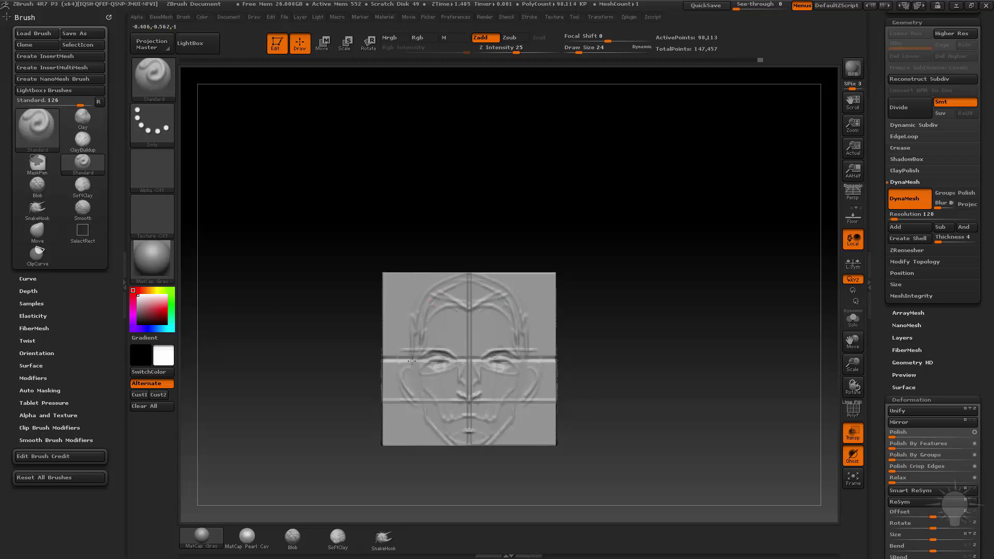
pyautogui.hotkey('ctrl', 'shift', 'z')
pyautogui.hotkey('ctrl', 'shift', 'z')
pyautogui.hotkey('ctrl', 'shift', 'z')
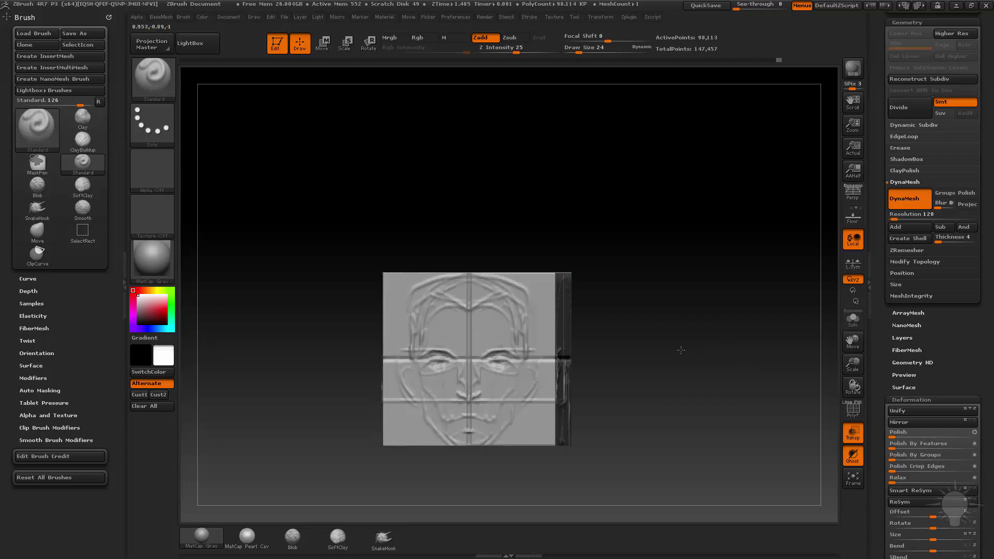
pyautogui.moveTo(681, 350); pyautogui.dragTo(686, 401)
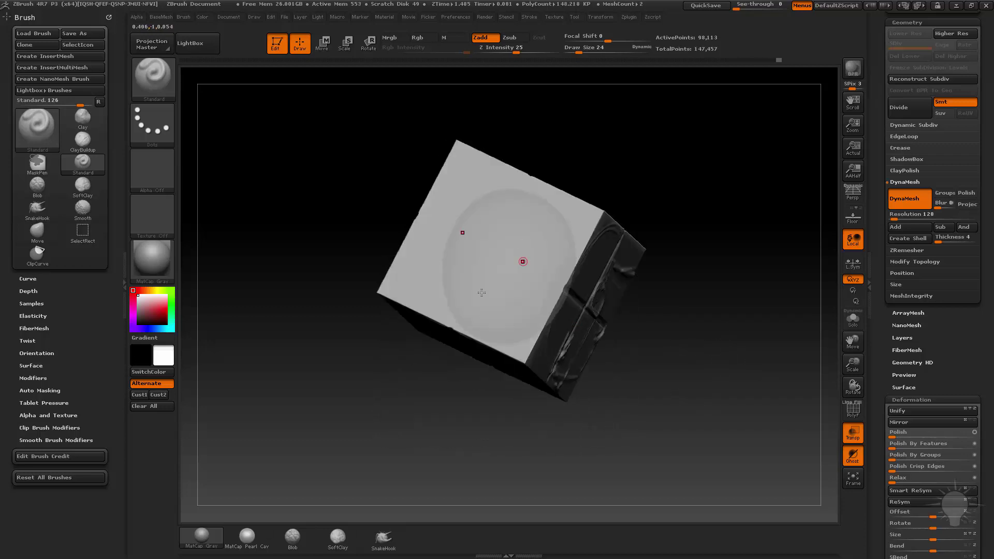
pyautogui.moveTo(697, 310); pyautogui.dragTo(706, 342)
pyautogui.moveTo(666, 378); pyautogui.dragTo(675, 330)
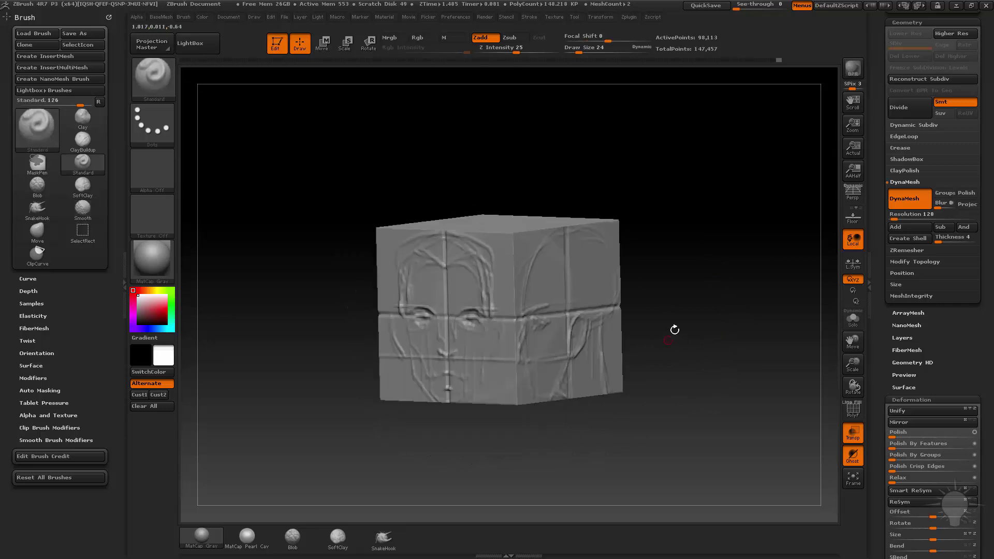
pyautogui.moveTo(754, 341); pyautogui.dragTo(833, 264)
# Step: Make the head subtool PM3D_Sphere3D_1 active and align it to a straight front view inside the cube
pyautogui.moveTo(882, 210); pyautogui.dragTo(883, 539)
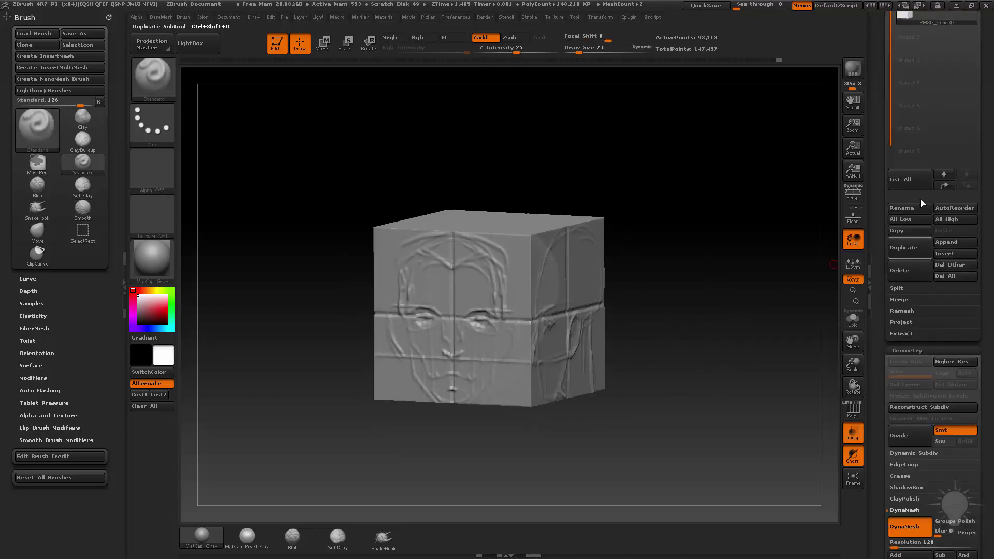
pyautogui.moveTo(880, 88); pyautogui.dragTo(882, 207)
pyautogui.click(934, 124)
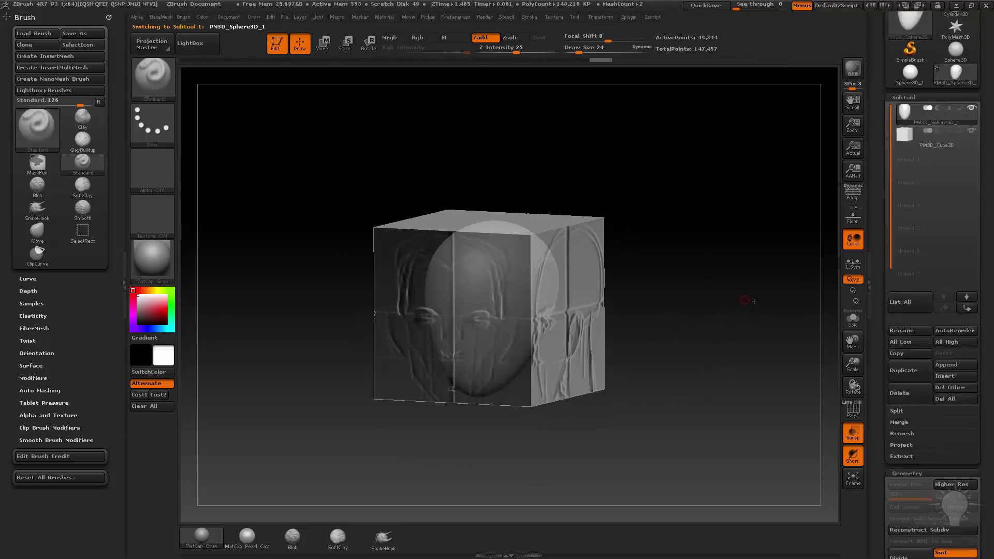
pyautogui.keyDown('shift'); pyautogui.moveTo(751, 302); pyautogui.dragTo(733, 306); pyautogui.keyUp('shift')
pyautogui.keyDown('alt'); pyautogui.moveTo(800, 347); pyautogui.dragTo(816, 374); pyautogui.keyUp('alt')
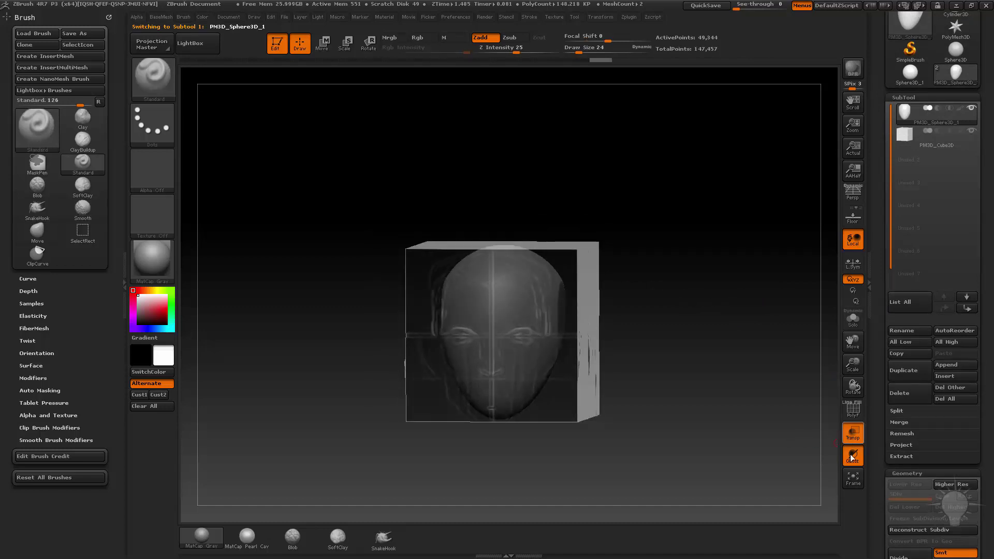
pyautogui.keyDown('shift'); pyautogui.moveTo(740, 362); pyautogui.dragTo(719, 316); pyautogui.keyUp('shift')
pyautogui.keyDown('alt'); pyautogui.moveTo(690, 361); pyautogui.dragTo(608, 388); pyautogui.keyUp('alt')
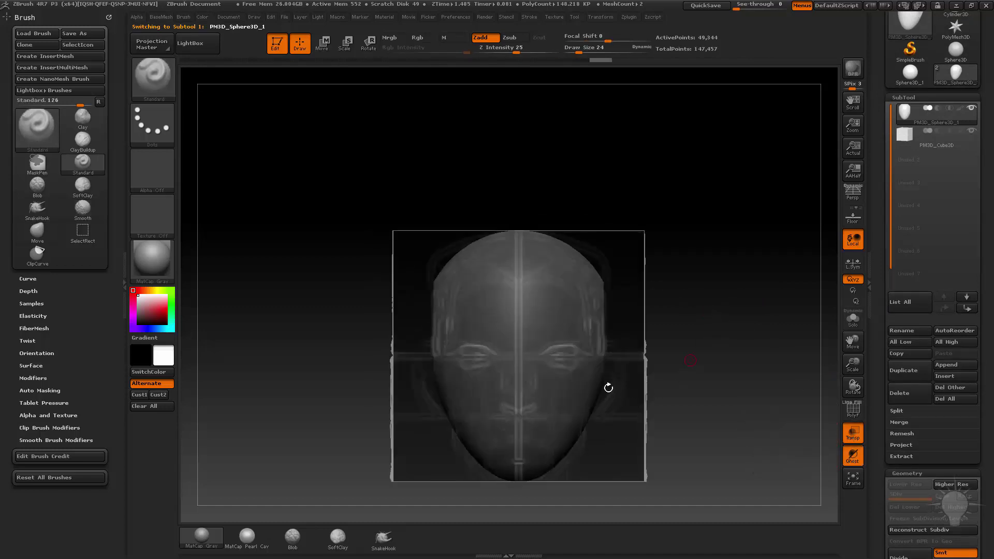
pyautogui.keyDown('alt'); pyautogui.moveTo(734, 313); pyautogui.dragTo(713, 269); pyautogui.keyUp('alt')
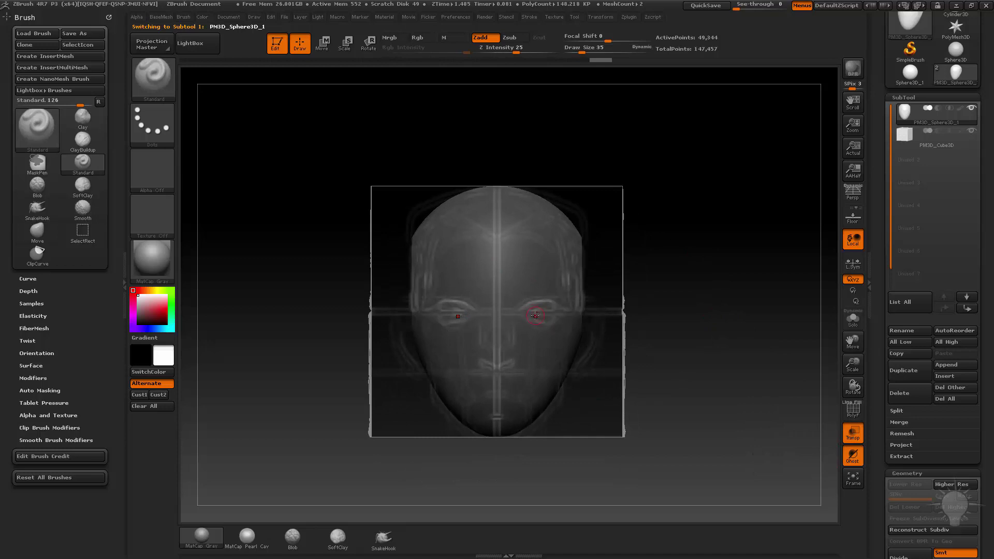
# Step: Draw the brow line and eye sockets onto the head, following the cube's front-face guides
pyautogui.press('s')
pyautogui.moveTo(535, 316); pyautogui.dragTo(540, 314)
pyautogui.press('s')
pyautogui.moveTo(528, 247); pyautogui.dragTo(516, 247)
pyautogui.press('s')
pyautogui.moveTo(536, 326)
pyautogui.mouseDown()
pyautogui.moveTo(506, 314)
pyautogui.moveTo(577, 311)
pyautogui.mouseUp()
pyautogui.press('s')
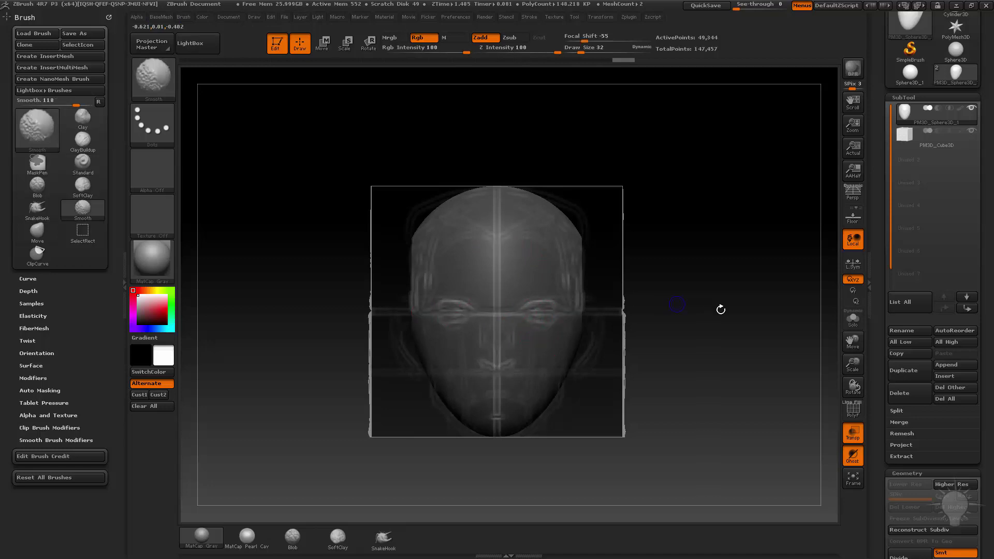
pyautogui.keyDown('shift'); pyautogui.moveTo(721, 308); pyautogui.dragTo(704, 298); pyautogui.keyUp('shift')
# Step: Sketch the nose base, mouth line and cheek contours on the head's front with the Standard brush at draw size 20
pyautogui.press('[')
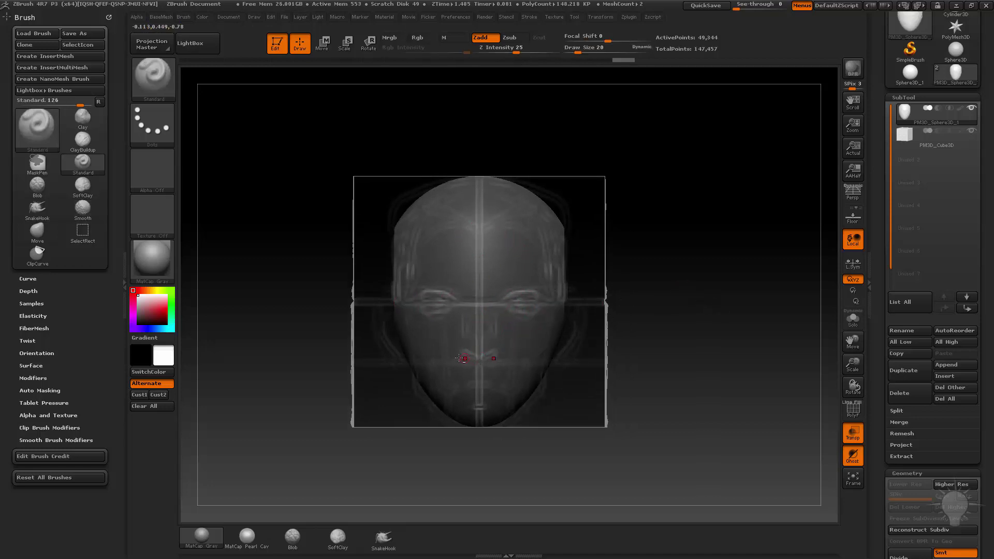
pyautogui.moveTo(482, 361); pyautogui.dragTo(481, 358)
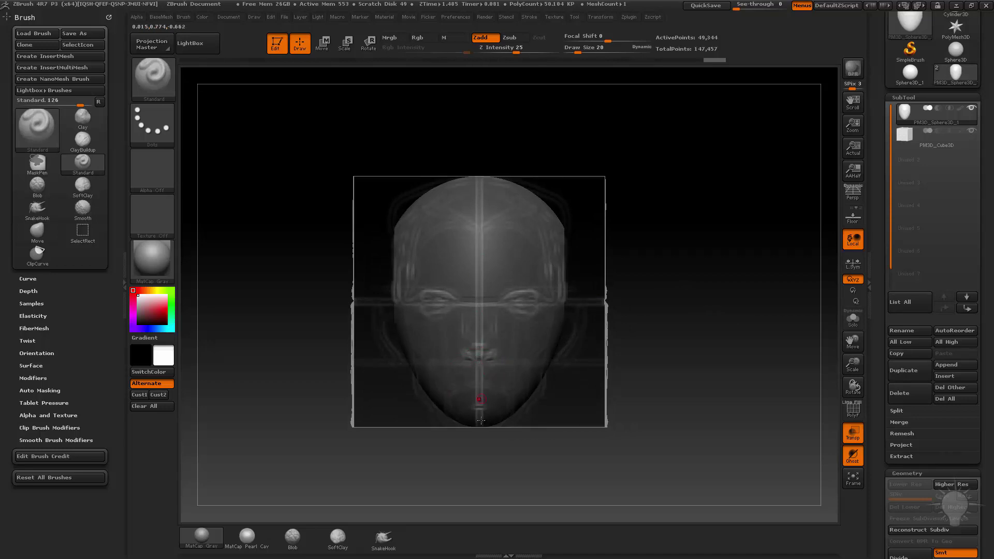
pyautogui.moveTo(494, 385); pyautogui.dragTo(506, 383)
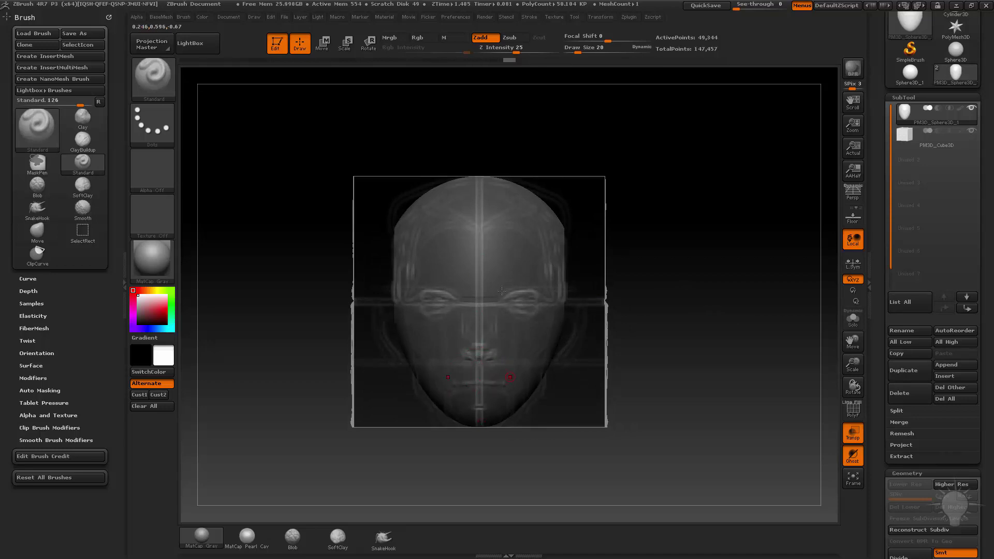
pyautogui.moveTo(409, 325); pyautogui.dragTo(434, 354)
# Step: Trace the ear and the jaw line running down to the chin on the head's side, following the profile guides
pyautogui.moveTo(710, 284)
pyautogui.keyDown('alt'); pyautogui.mouseDown()
pyautogui.moveTo(670, 340)
pyautogui.moveTo(741, 331)
pyautogui.moveTo(668, 277)
pyautogui.mouseUp(); pyautogui.keyUp('alt')
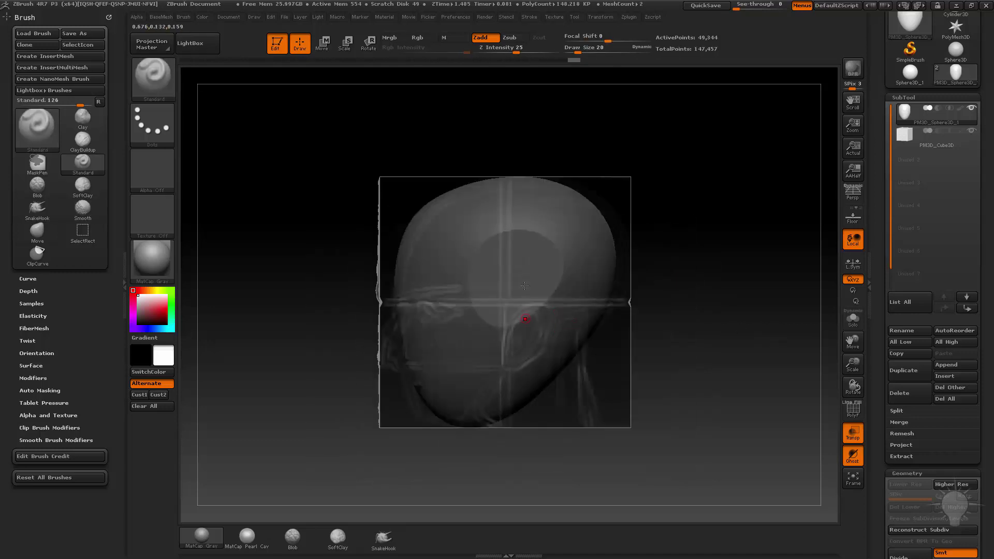
pyautogui.moveTo(516, 323); pyautogui.dragTo(527, 357)
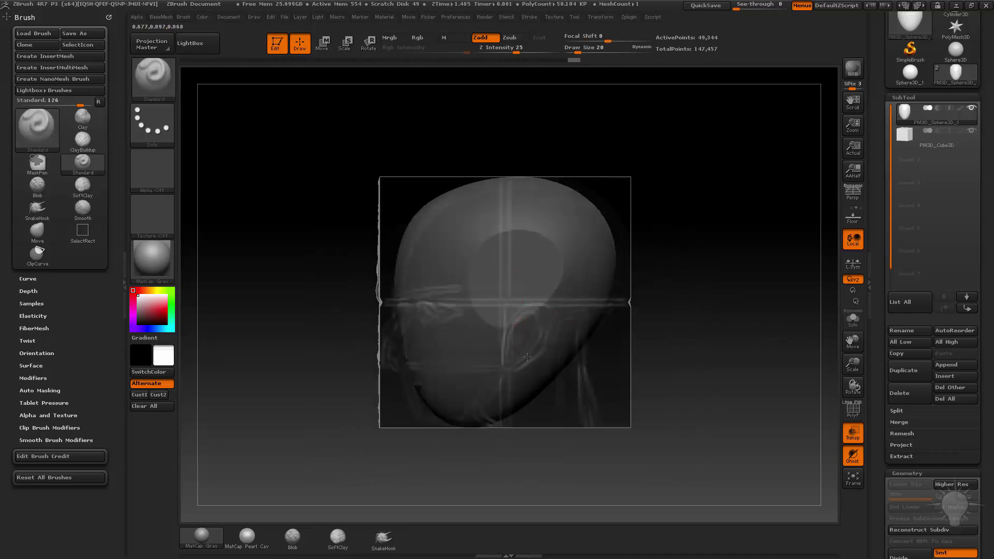
pyautogui.click(520, 332)
pyautogui.moveTo(498, 382)
pyautogui.mouseDown()
pyautogui.moveTo(463, 415)
pyautogui.moveTo(477, 426)
pyautogui.moveTo(422, 427)
pyautogui.mouseUp()
# Step: Pull the chin and lower face toward the profile guide with the Move brush at draw size 270
pyautogui.press('s')
pyautogui.press('b')
pyautogui.press('m')
pyautogui.press('v')
pyautogui.moveTo(407, 367); pyautogui.dragTo(402, 367)
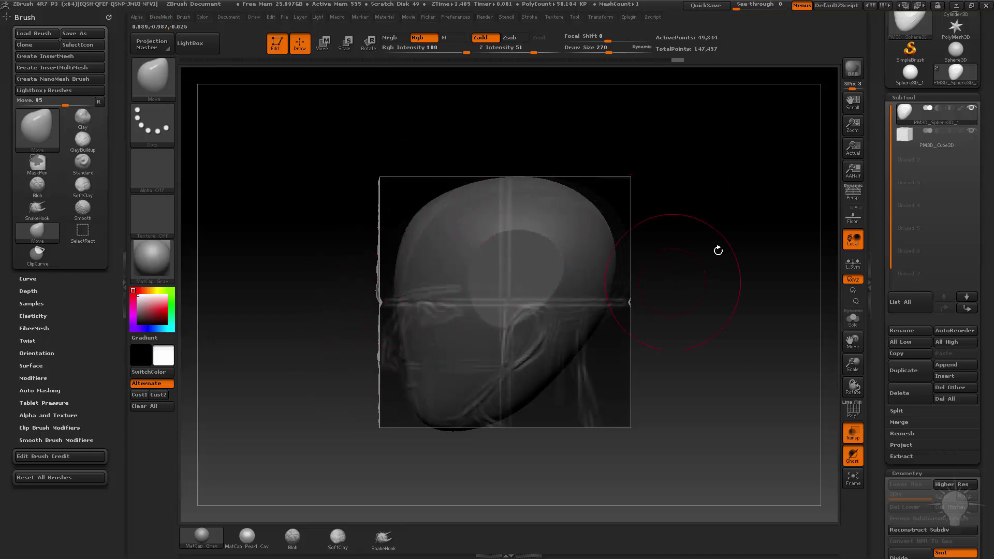
# Step: Broaden the head's jaw and chin as seen from below with the Move brush, keeping PM3D_Sphere3D_1 as the active subtool
pyautogui.keyDown('shift'); pyautogui.moveTo(658, 275); pyautogui.dragTo(543, 299); pyautogui.keyUp('shift')
pyautogui.moveTo(661, 274); pyautogui.dragTo(665, 352)
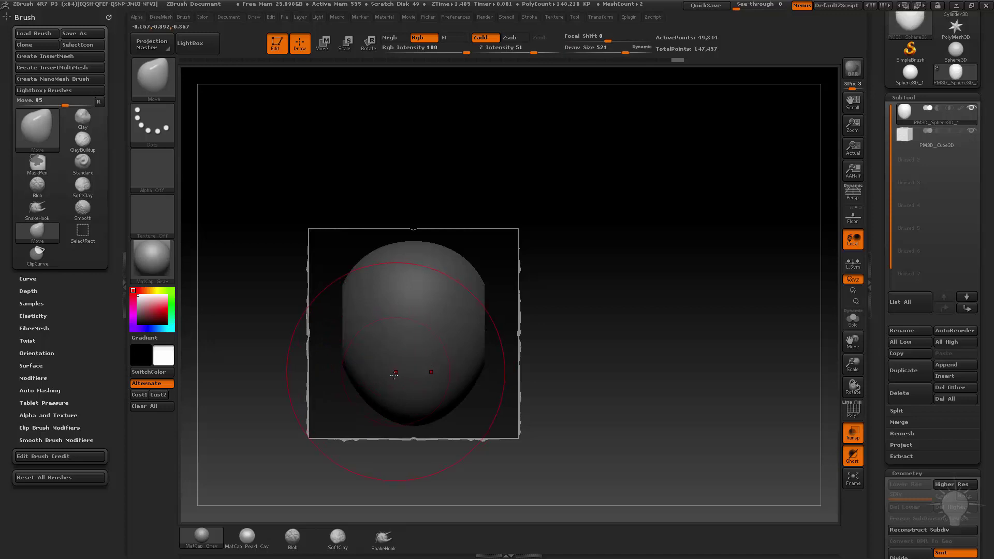
pyautogui.keyDown('alt'); pyautogui.click(380, 366); pyautogui.keyUp('alt')
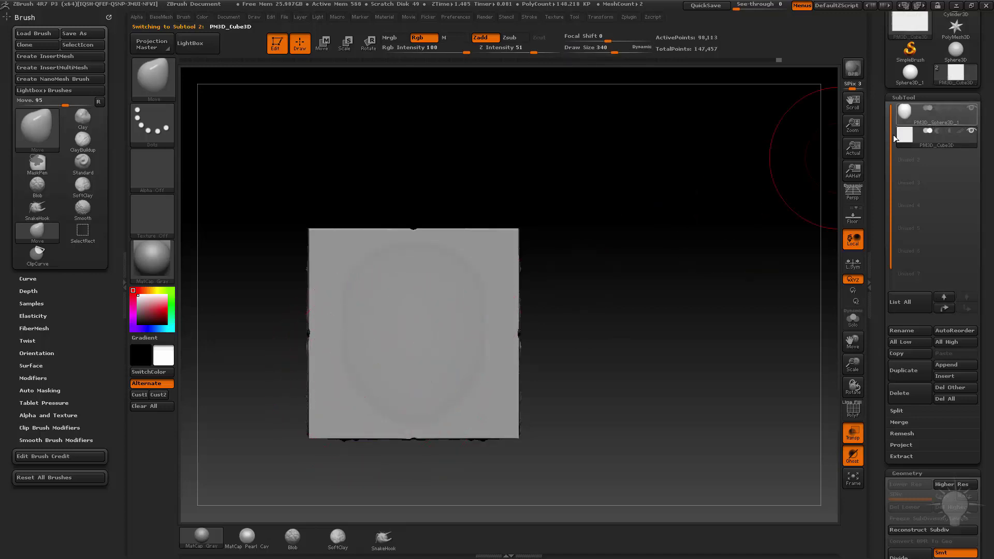
pyautogui.click(916, 119)
pyautogui.press('s')
pyautogui.moveTo(439, 344); pyautogui.dragTo(422, 346)
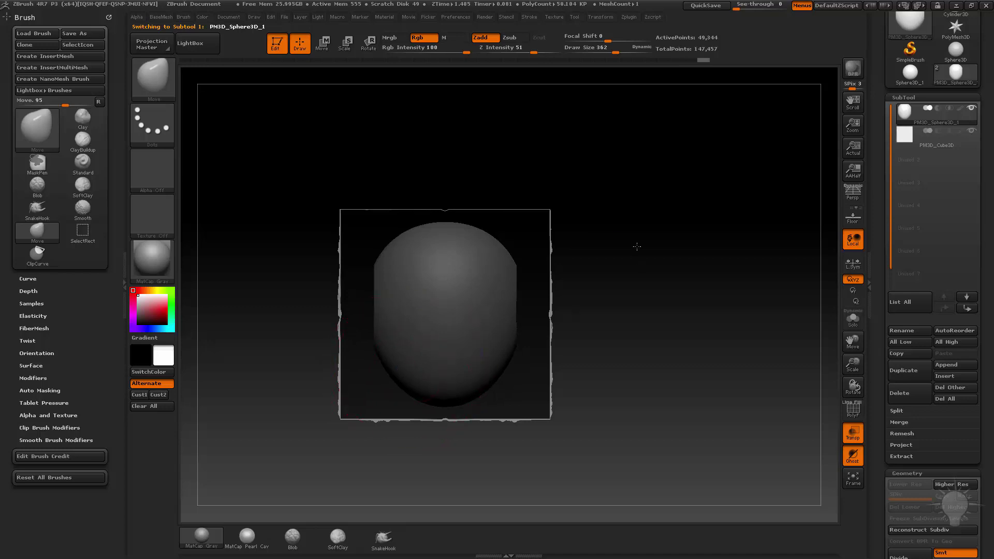
# Step: Sketch the eye and cheekbone on the side of the head with the Standard brush, following the profile guides
pyautogui.moveTo(637, 246)
pyautogui.keyDown('shift'); pyautogui.mouseDown()
pyautogui.moveTo(654, 251)
pyautogui.moveTo(660, 287)
pyautogui.moveTo(602, 308)
pyautogui.mouseUp(); pyautogui.keyUp('shift')
pyautogui.press('b')
pyautogui.press('s')
pyautogui.press('t')
pyautogui.press('s')
pyautogui.press('s')
pyautogui.keyDown('shift'); pyautogui.moveTo(602, 308); pyautogui.dragTo(700, 287); pyautogui.keyUp('shift')
pyautogui.keyDown('alt'); pyautogui.moveTo(402, 340); pyautogui.dragTo(473, 342, button='right'); pyautogui.keyUp('alt')
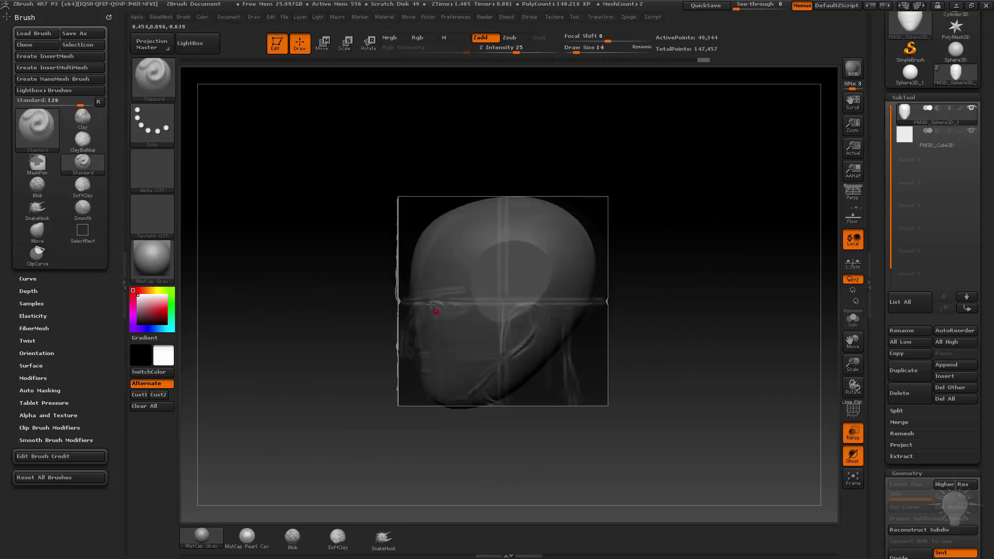
pyautogui.press('s')
pyautogui.moveTo(440, 312); pyautogui.dragTo(441, 312)
pyautogui.click(435, 369)
# Step: Mark the forehead and temple contours on the head's front and hide the PM3D_Cube3D guide cube
pyautogui.keyDown('alt'); pyautogui.moveTo(736, 295); pyautogui.dragTo(795, 304); pyautogui.keyUp('alt')
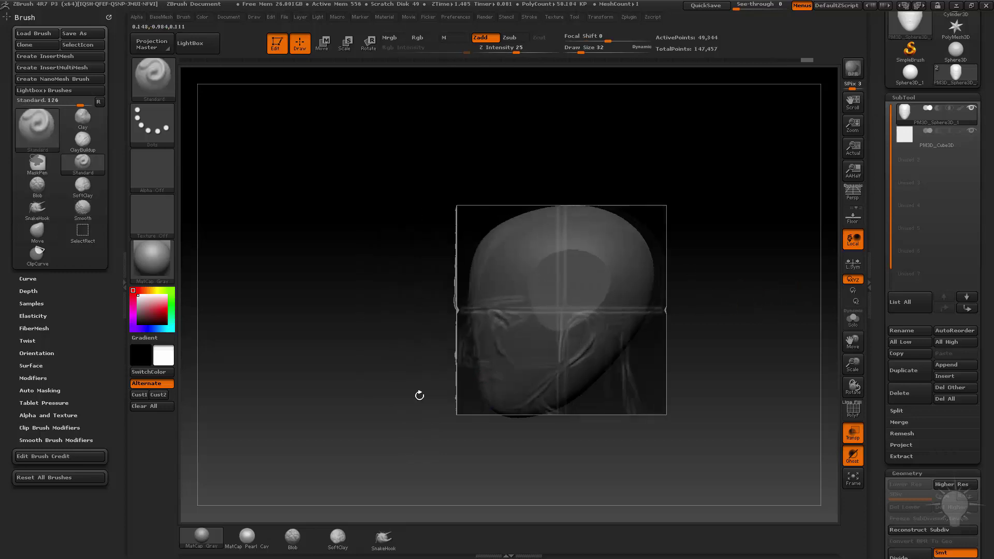
pyautogui.keyDown('shift'); pyautogui.moveTo(419, 395); pyautogui.dragTo(786, 301); pyautogui.keyUp('shift')
pyautogui.keyDown('alt'); pyautogui.moveTo(776, 336); pyautogui.dragTo(817, 336); pyautogui.keyUp('alt')
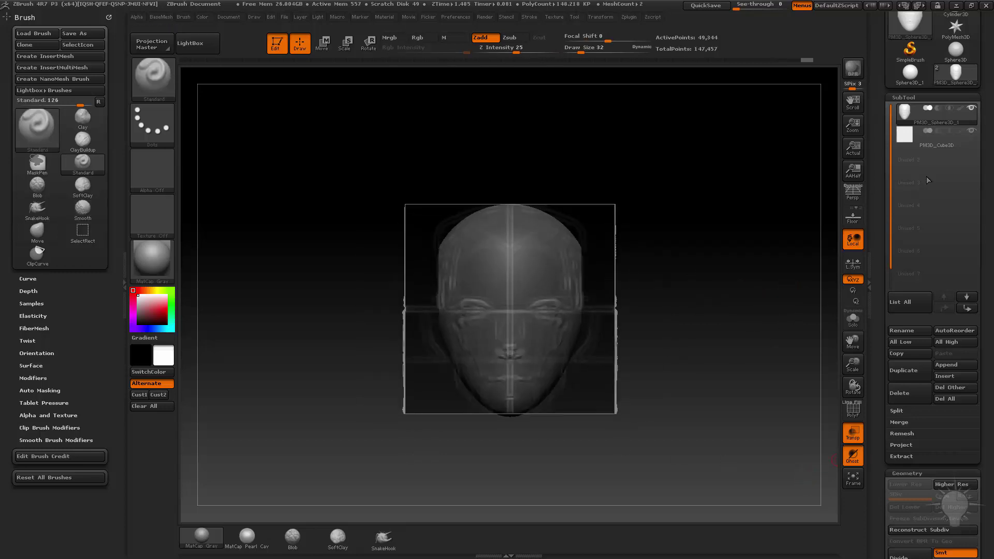
pyautogui.keyDown('alt'); pyautogui.moveTo(695, 271); pyautogui.dragTo(726, 300); pyautogui.keyUp('alt')
pyautogui.click(972, 132)
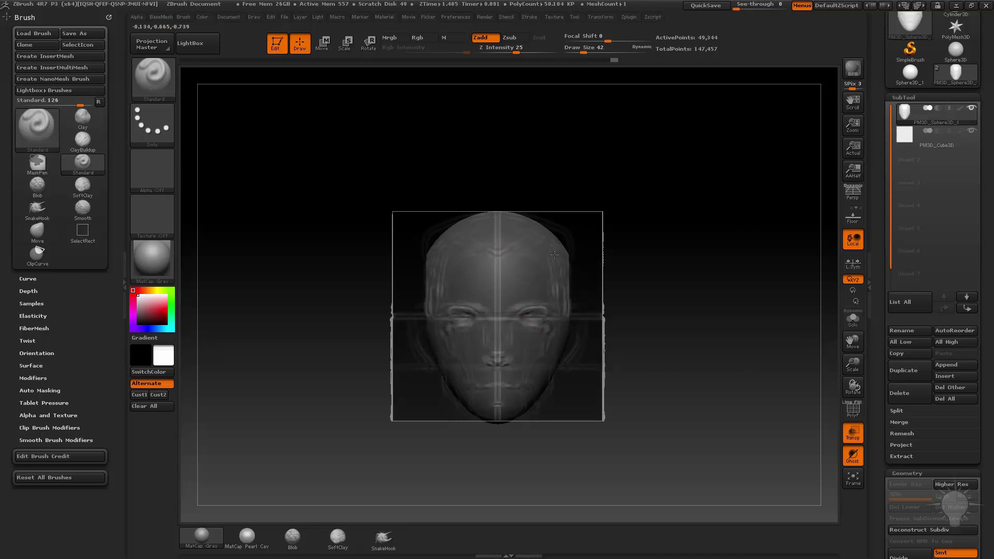
pyautogui.click(972, 131)
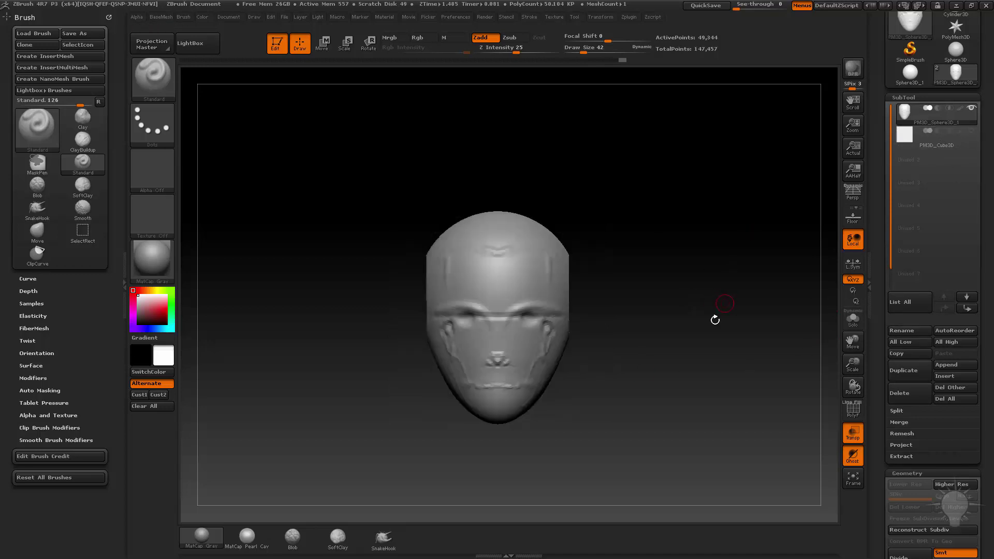
# Step: Deepen the eye sockets below the brows with the Standard brush, working from draw size 126 down to 65
pyautogui.moveTo(714, 318)
pyautogui.mouseDown()
pyautogui.moveTo(628, 307)
pyautogui.moveTo(659, 335)
pyautogui.moveTo(672, 325)
pyautogui.moveTo(686, 340)
pyautogui.moveTo(657, 306)
pyautogui.mouseUp()
pyautogui.press(']')
pyautogui.press(']')
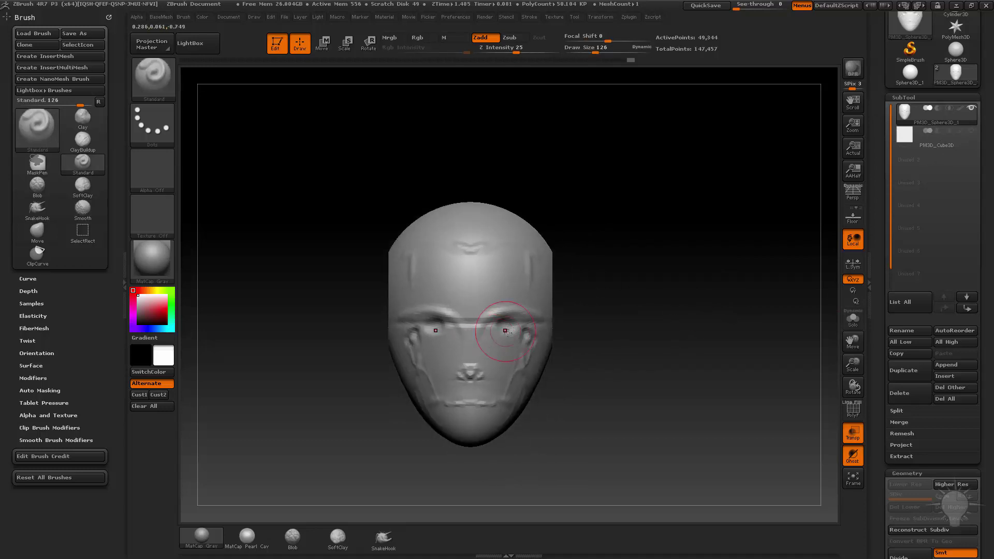
pyautogui.moveTo(510, 331)
pyautogui.mouseDown()
pyautogui.moveTo(496, 332)
pyautogui.moveTo(534, 320)
pyautogui.mouseUp()
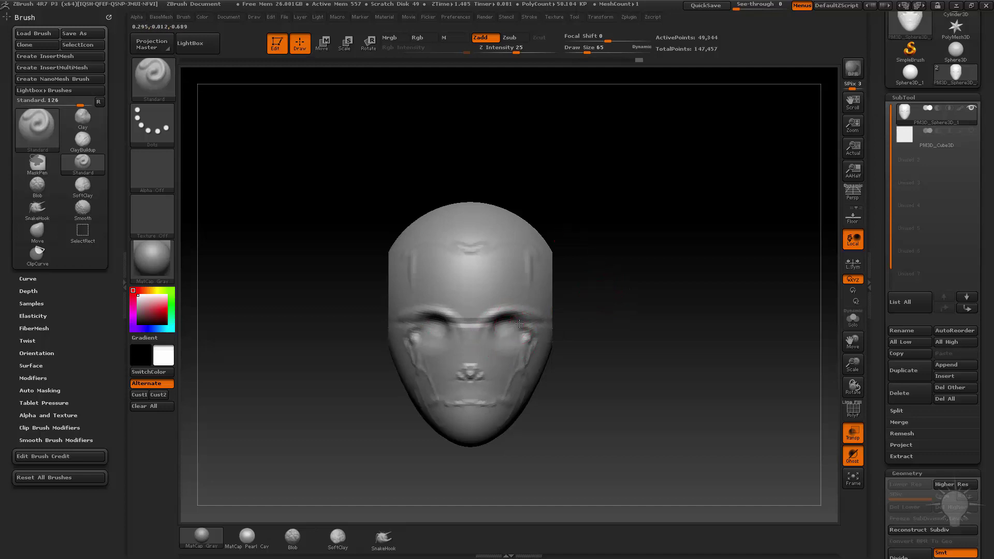
pyautogui.moveTo(519, 323)
pyautogui.mouseDown()
pyautogui.moveTo(525, 334)
pyautogui.moveTo(515, 333)
pyautogui.mouseUp()
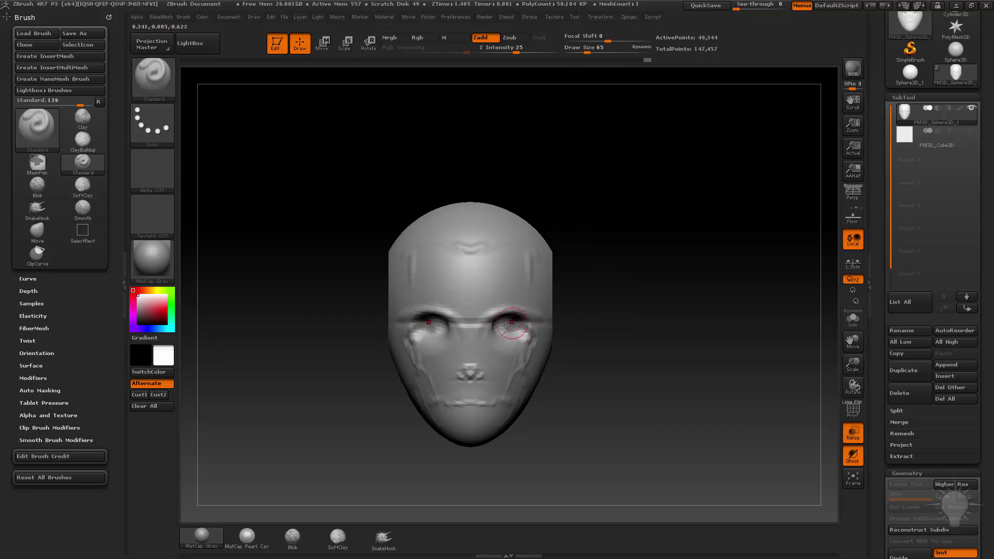
# Step: Set the Standard brush's Z Intensity to 31 and update the head's DynaMesh
pyautogui.click(515, 51)
pyautogui.keyDown('ctrl'); pyautogui.moveTo(647, 181); pyautogui.dragTo(684, 233); pyautogui.keyUp('ctrl')
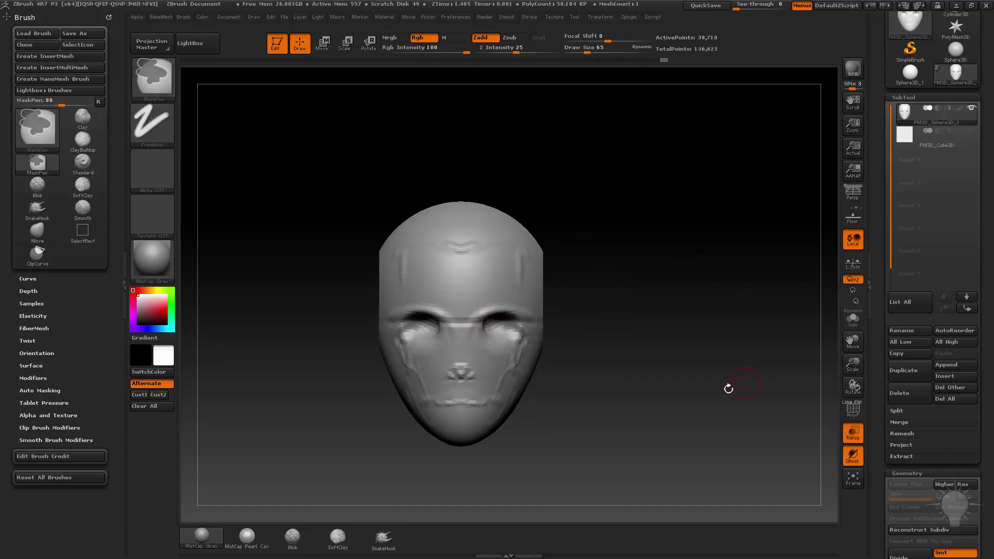
pyautogui.keyDown('alt'); pyautogui.moveTo(601, 268); pyautogui.dragTo(605, 260); pyautogui.keyUp('alt')
# Step: Build up the brow ridges and the bridge between the eyes with the Clay brush at draw size 65
pyautogui.moveTo(501, 312)
pyautogui.keyDown('alt'); pyautogui.mouseDown()
pyautogui.moveTo(509, 315)
pyautogui.moveTo(495, 320)
pyautogui.moveTo(479, 302)
pyautogui.moveTo(523, 297)
pyautogui.moveTo(495, 290)
pyautogui.mouseUp(); pyautogui.keyUp('alt')
pyautogui.press('b')
pyautogui.press('c')
pyautogui.press('l')
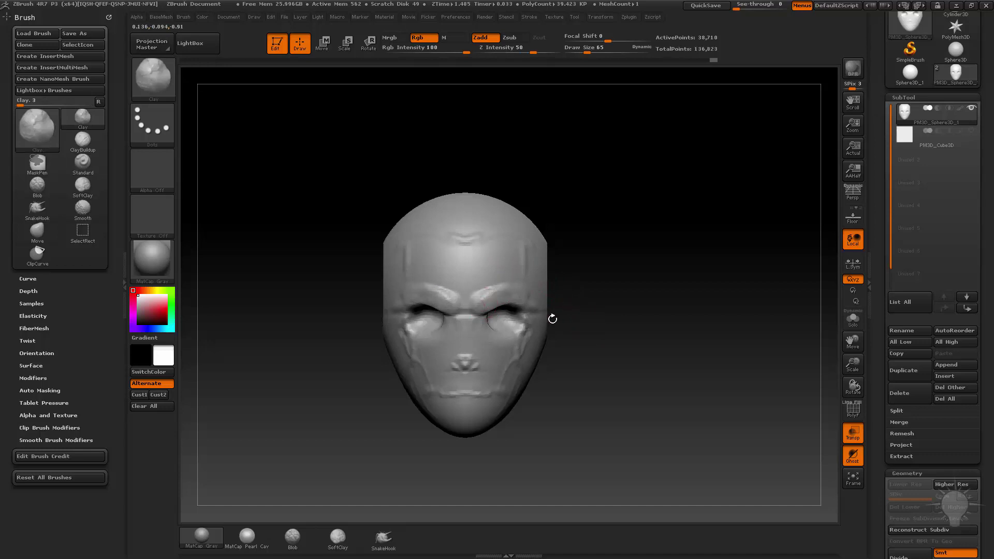
pyautogui.keyDown('alt'); pyautogui.moveTo(552, 318); pyautogui.dragTo(537, 307); pyautogui.keyUp('alt')
pyautogui.moveTo(465, 315)
pyautogui.mouseDown()
pyautogui.moveTo(483, 328)
pyautogui.moveTo(468, 314)
pyautogui.mouseUp()
pyautogui.moveTo(596, 301); pyautogui.dragTo(664, 305)
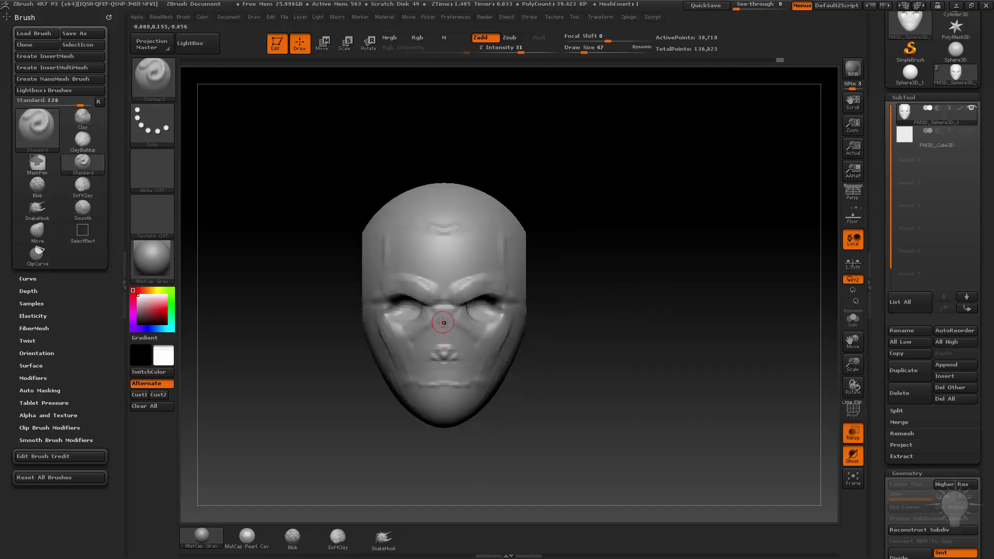
# Step: Mask the nose area from the bridge down to the nostrils, using draw size 50 for the fill
pyautogui.moveTo(434, 358); pyautogui.dragTo(443, 355)
pyautogui.moveTo(442, 317)
pyautogui.mouseDown()
pyautogui.moveTo(436, 351)
pyautogui.moveTo(444, 342)
pyautogui.mouseUp()
pyautogui.moveTo(588, 330)
pyautogui.mouseDown()
pyautogui.moveTo(599, 328)
pyautogui.moveTo(588, 329)
pyautogui.mouseUp()
pyautogui.moveTo(435, 355); pyautogui.dragTo(442, 355)
pyautogui.moveTo(528, 313)
pyautogui.mouseDown()
pyautogui.moveTo(572, 329)
pyautogui.moveTo(573, 314)
pyautogui.moveTo(535, 321)
pyautogui.mouseUp()
pyautogui.press('s')
pyautogui.press('s')
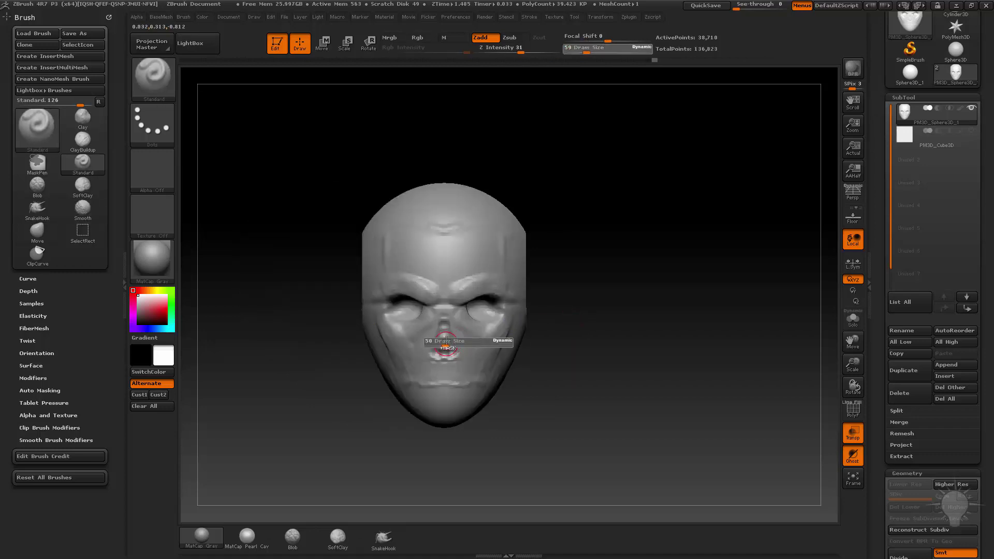
pyautogui.moveTo(443, 325)
pyautogui.keyDown('ctrl'); pyautogui.mouseDown()
pyautogui.moveTo(445, 350)
pyautogui.moveTo(443, 339)
pyautogui.mouseUp(); pyautogui.keyUp('ctrl')
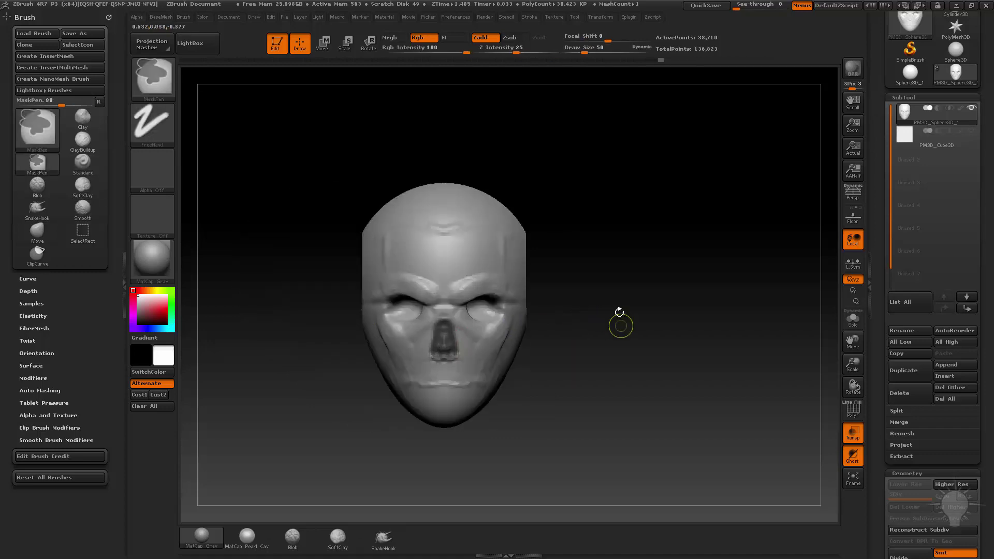
# Step: Invert the mask, pull the nose block forward out of the face with Transpose Move, then remesh and smooth it
pyautogui.moveTo(619, 321); pyautogui.dragTo(534, 324)
pyautogui.press('w')
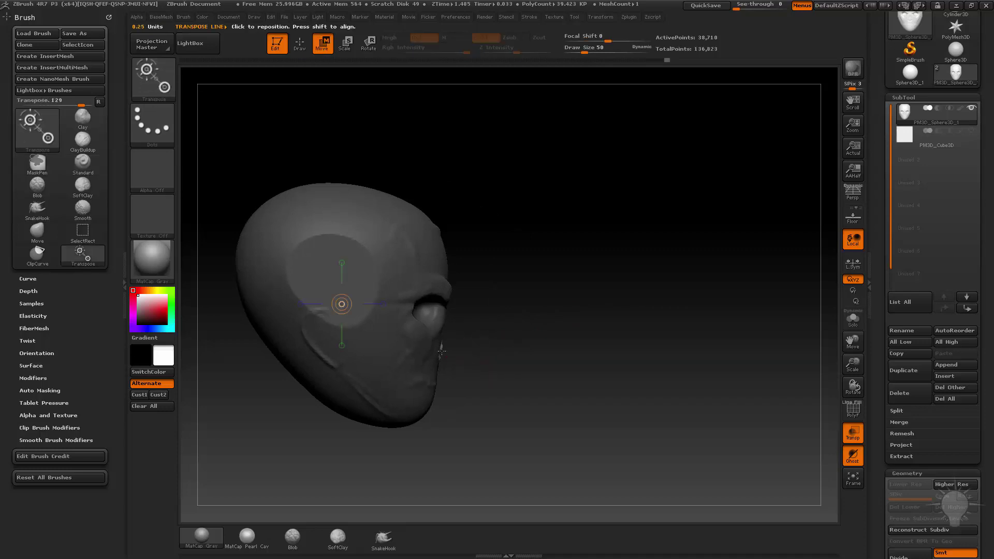
pyautogui.press('q')
pyautogui.keyDown('shift'); pyautogui.moveTo(538, 332); pyautogui.dragTo(517, 315); pyautogui.keyUp('shift')
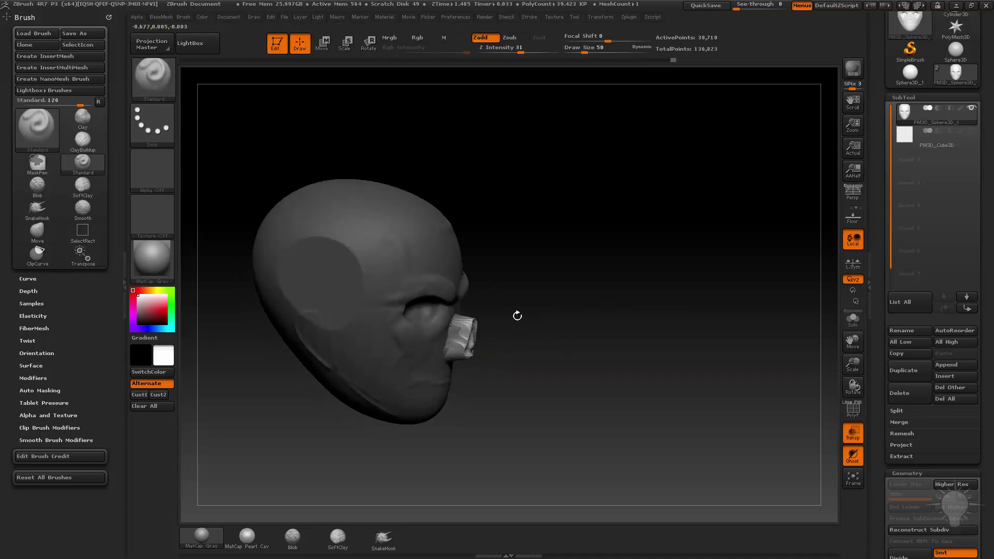
pyautogui.moveTo(536, 261)
pyautogui.keyDown('ctrl'); pyautogui.mouseDown()
pyautogui.moveTo(578, 284)
pyautogui.moveTo(535, 315)
pyautogui.moveTo(497, 321)
pyautogui.mouseUp(); pyautogui.keyUp('ctrl')
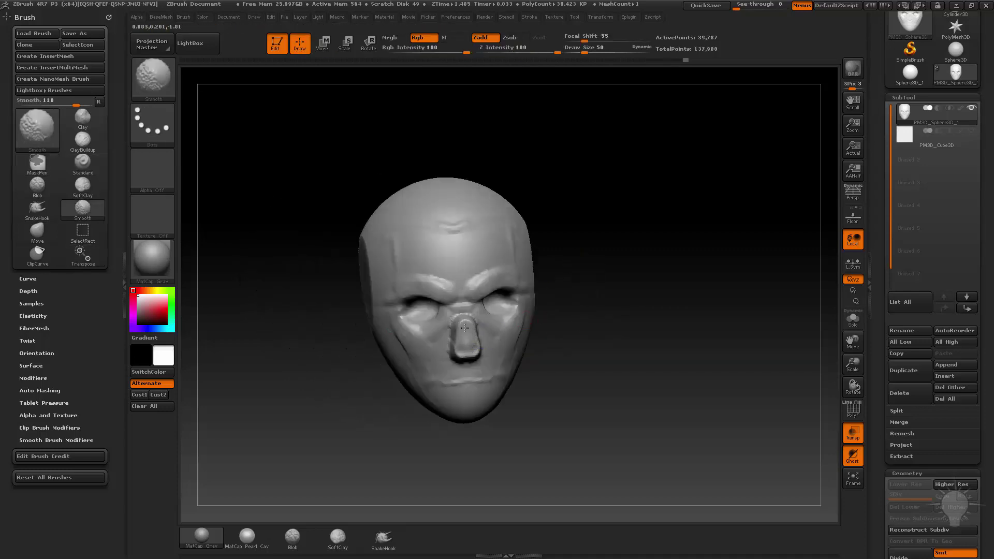
# Step: Choose Smooth Stronger as the smoothing brush
pyautogui.press('b')
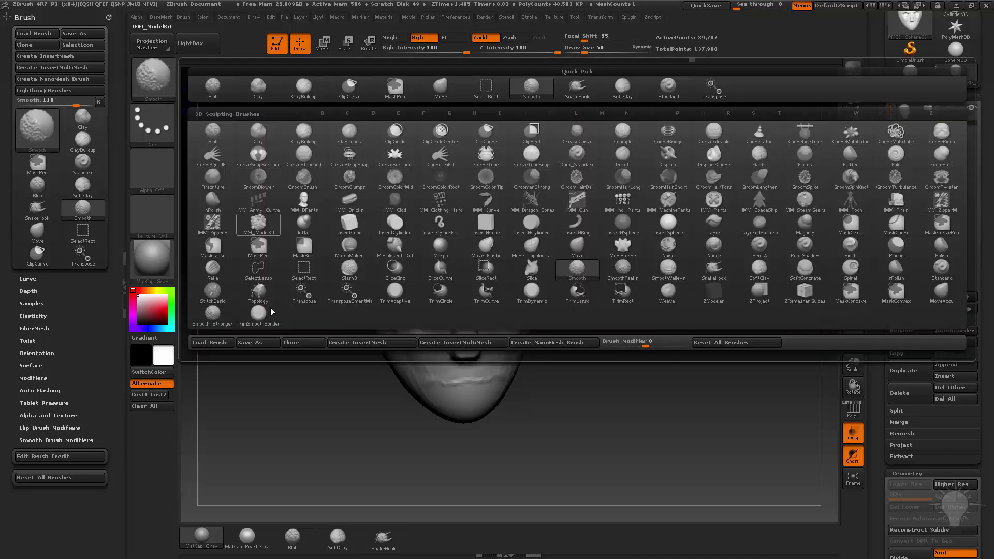
pyautogui.keyDown('shift'); pyautogui.click(216, 322); pyautogui.keyUp('shift')
pyautogui.moveTo(613, 344); pyautogui.dragTo(629, 327)
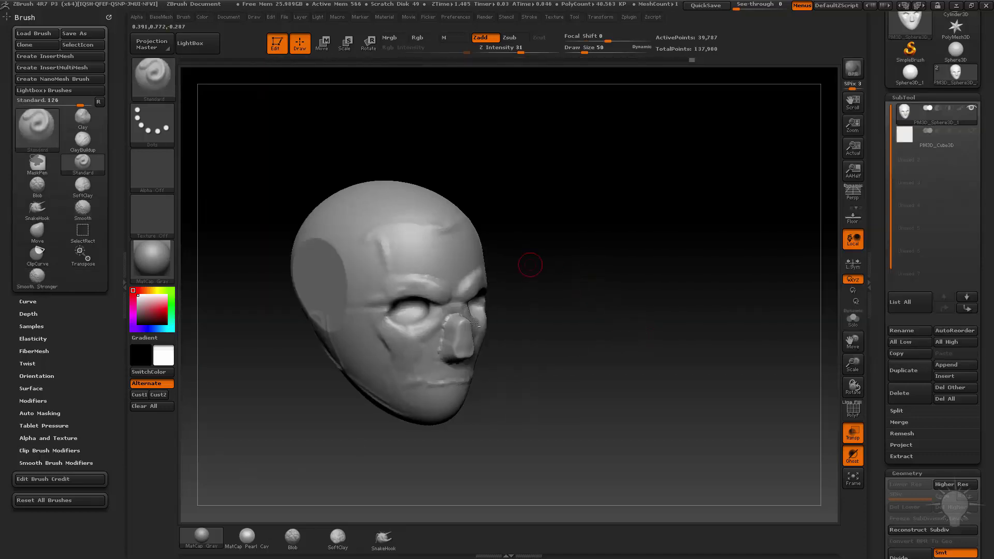
# Step: Flatten and soften the edges of the nose block with the TrimDynamic brush at draw size 155
pyautogui.press('b')
pyautogui.press('t')
pyautogui.press('d')
pyautogui.moveTo(465, 343); pyautogui.dragTo(462, 321)
pyautogui.moveTo(541, 303); pyautogui.dragTo(520, 300)
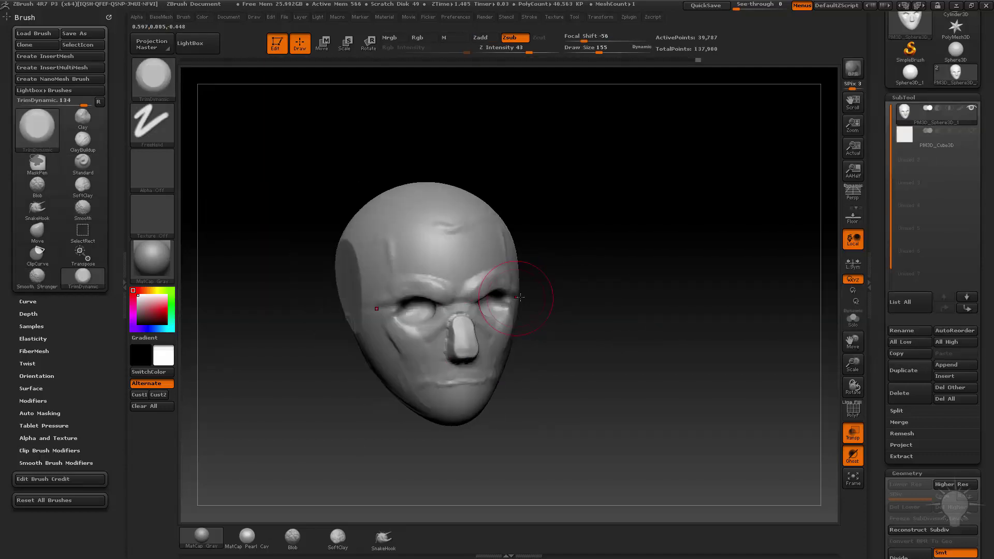
# Step: Build up the nose bridge between the eyes with the Clay brush at draw size 105
pyautogui.press('b')
pyautogui.press('c')
pyautogui.press('l')
pyautogui.press('[')
pyautogui.press('[')
pyautogui.press('[')
pyautogui.press('[')
pyautogui.press('[')
pyautogui.moveTo(462, 328); pyautogui.dragTo(462, 306)
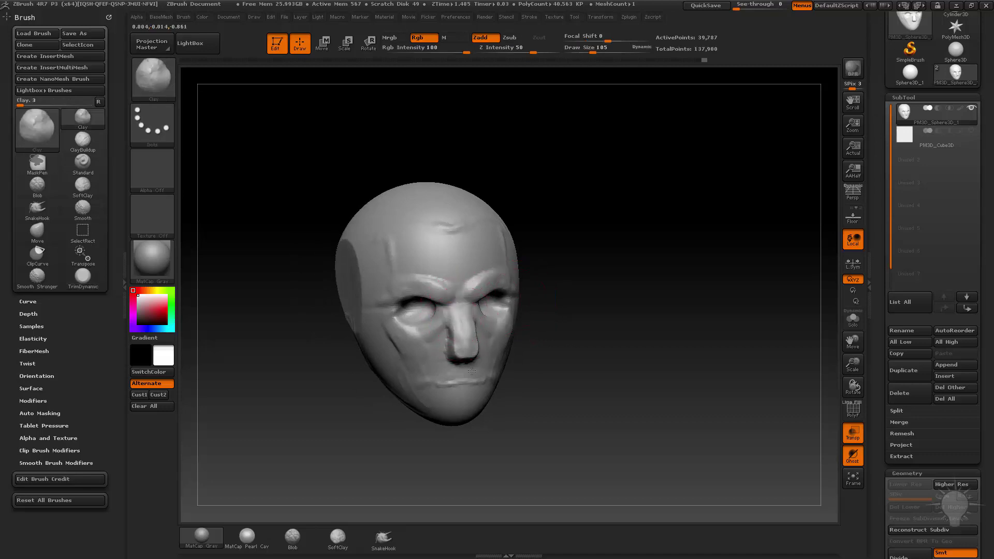
# Step: Add volume to the nostrils and the sides of the nose with the Clay brush at draw size 72
pyautogui.moveTo(559, 331); pyautogui.dragTo(600, 329)
pyautogui.press('[')
pyautogui.press('[')
pyautogui.press('[')
pyautogui.moveTo(466, 352); pyautogui.dragTo(451, 356)
pyautogui.moveTo(518, 346)
pyautogui.mouseDown()
pyautogui.moveTo(492, 348)
pyautogui.moveTo(544, 315)
pyautogui.moveTo(539, 322)
pyautogui.mouseUp()
pyautogui.moveTo(459, 354); pyautogui.dragTo(464, 351)
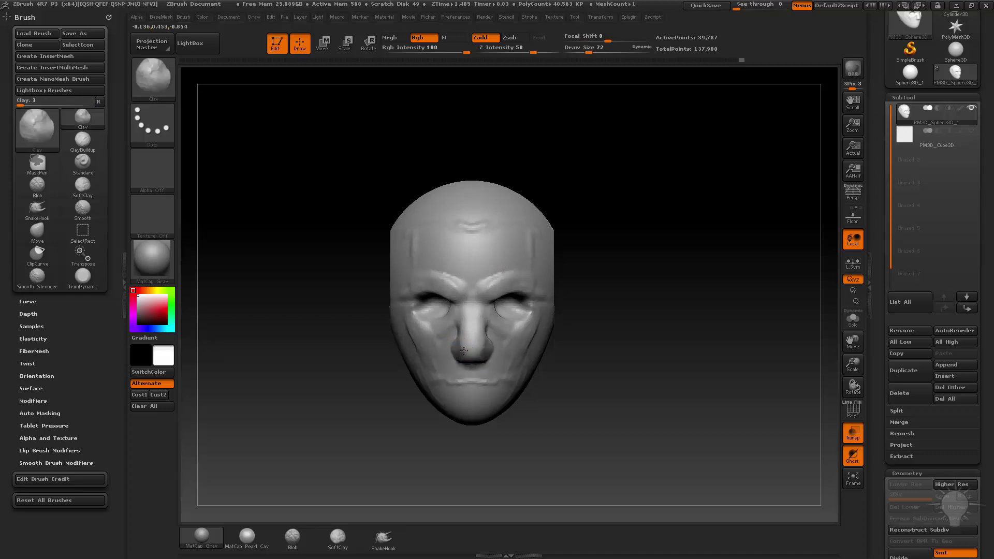
pyautogui.moveTo(516, 336); pyautogui.dragTo(572, 324, button='right')
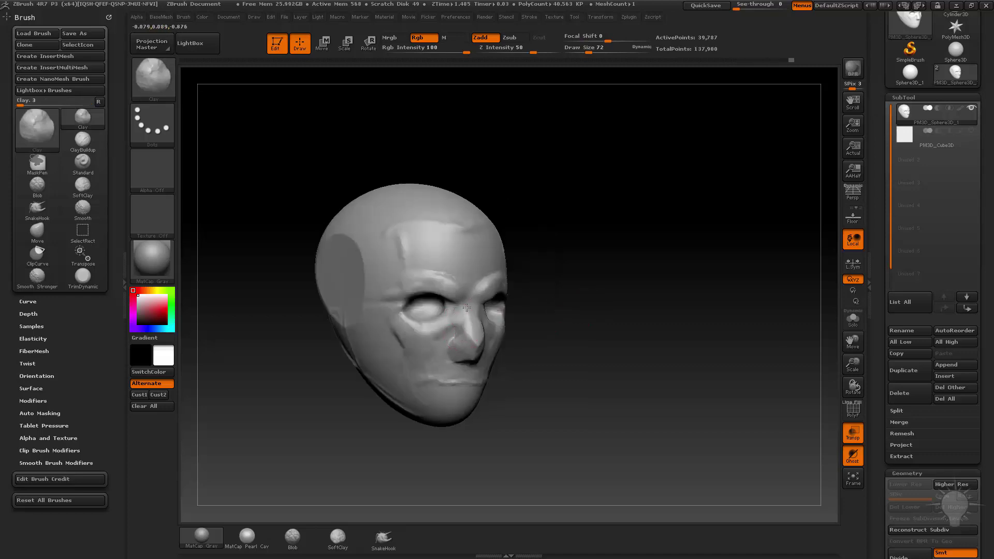
pyautogui.moveTo(466, 308); pyautogui.dragTo(472, 331)
# Step: Shape the nostrils and the underside of the nose with the Standard brush
pyautogui.moveTo(546, 326)
pyautogui.keyDown('shift'); pyautogui.mouseDown()
pyautogui.moveTo(577, 291)
pyautogui.moveTo(612, 205)
pyautogui.mouseUp(); pyautogui.keyUp('shift')
pyautogui.press('b')
pyautogui.press('s')
pyautogui.press('t')
pyautogui.press('s')
pyautogui.moveTo(459, 346); pyautogui.dragTo(457, 346)
pyautogui.moveTo(460, 335); pyautogui.dragTo(469, 342)
pyautogui.keyDown('shift'); pyautogui.moveTo(543, 262); pyautogui.dragTo(541, 326); pyautogui.keyUp('shift')
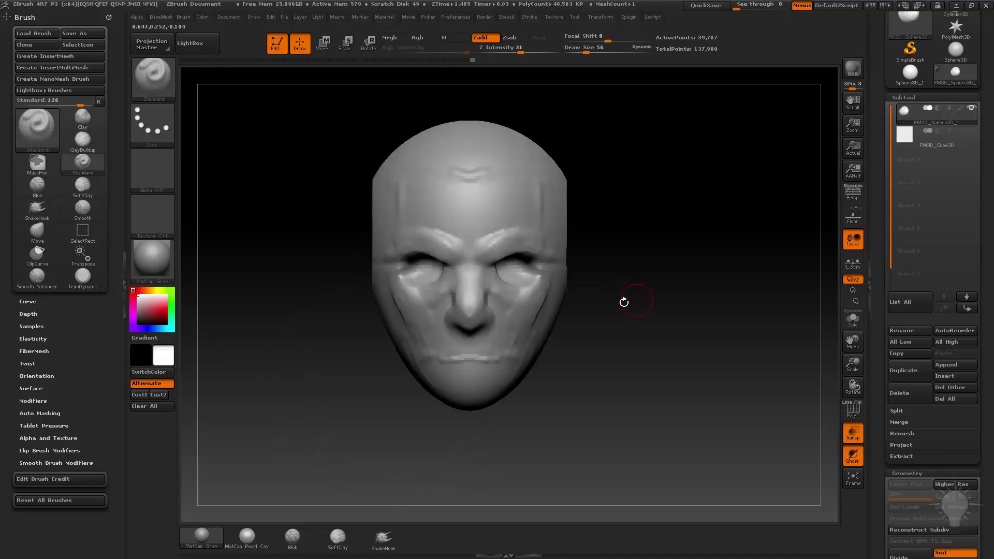
# Step: Refine the nose in profile and reshape the chin with the Move brush
pyautogui.moveTo(624, 302); pyautogui.dragTo(482, 324)
pyautogui.keyDown('shift'); pyautogui.moveTo(368, 396); pyautogui.dragTo(316, 396); pyautogui.keyUp('shift')
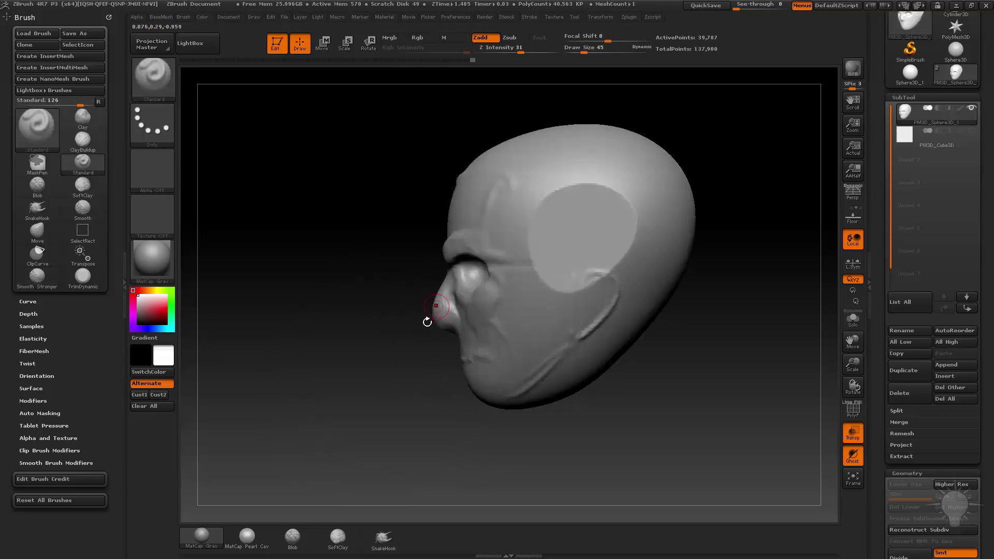
pyautogui.press('s')
pyautogui.moveTo(427, 321); pyautogui.dragTo(453, 332)
pyautogui.press('b')
pyautogui.press('m')
pyautogui.press('v')
pyautogui.moveTo(449, 401)
pyautogui.mouseDown()
pyautogui.moveTo(460, 417)
pyautogui.moveTo(484, 414)
pyautogui.mouseUp()
pyautogui.press('s')
pyautogui.moveTo(450, 383); pyautogui.dragTo(477, 402)
# Step: Build up the chin with the Clay brush at draw size 131
pyautogui.press('b')
pyautogui.press('c')
pyautogui.press('l')
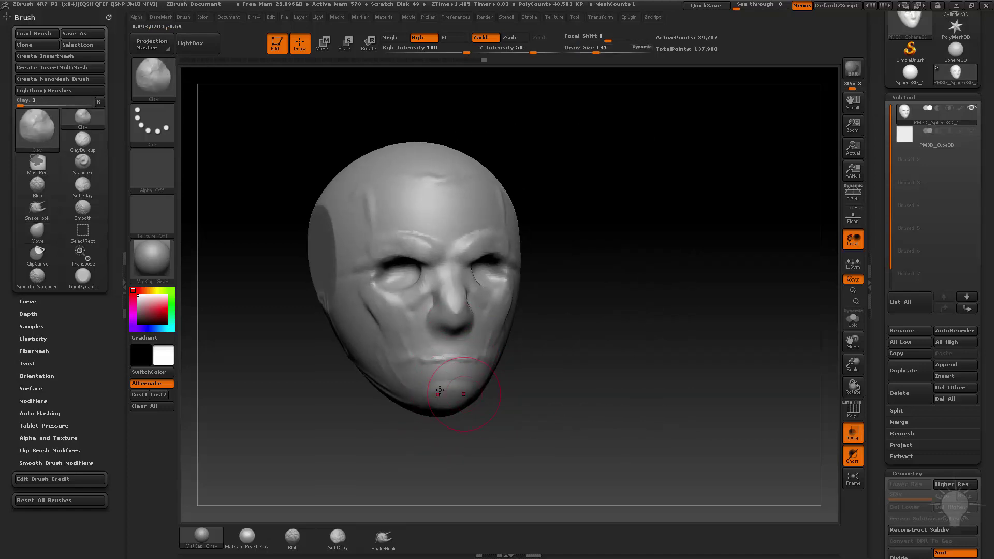
pyautogui.moveTo(481, 395); pyautogui.dragTo(457, 393)
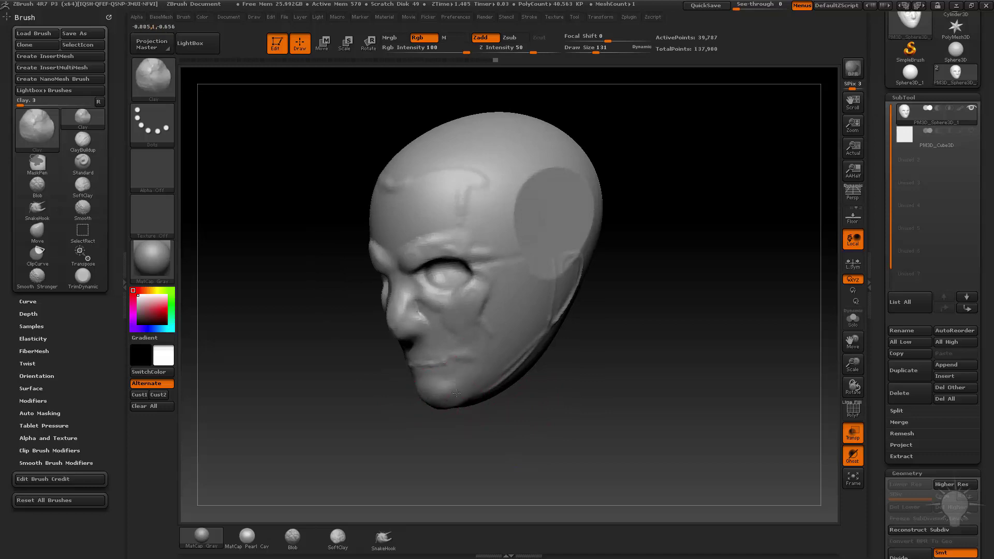
pyautogui.moveTo(630, 327); pyautogui.dragTo(462, 402)
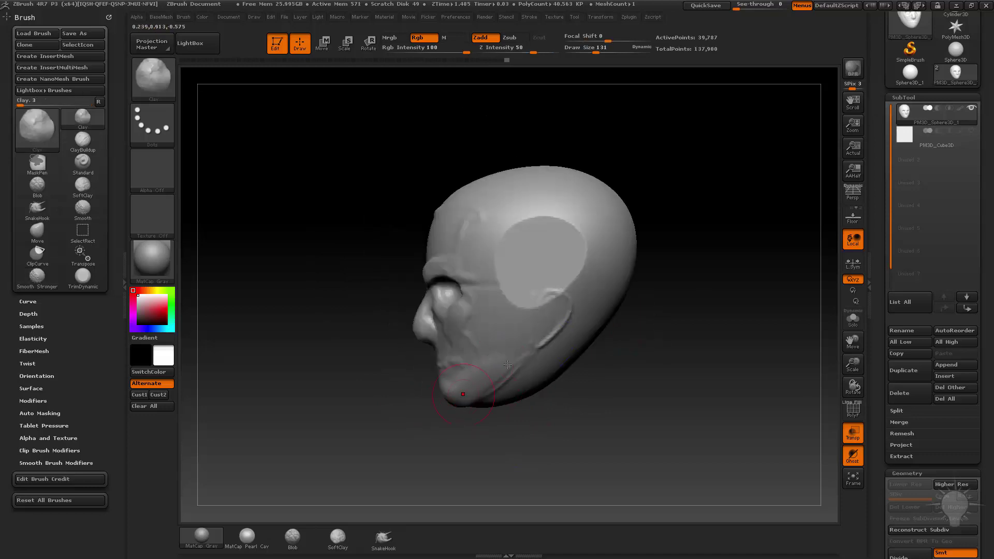
# Step: Strengthen the jawline from the chin toward the ear with the Clay brush
pyautogui.moveTo(507, 365); pyautogui.dragTo(522, 334)
pyautogui.moveTo(522, 297); pyautogui.dragTo(528, 363)
pyautogui.press('[')
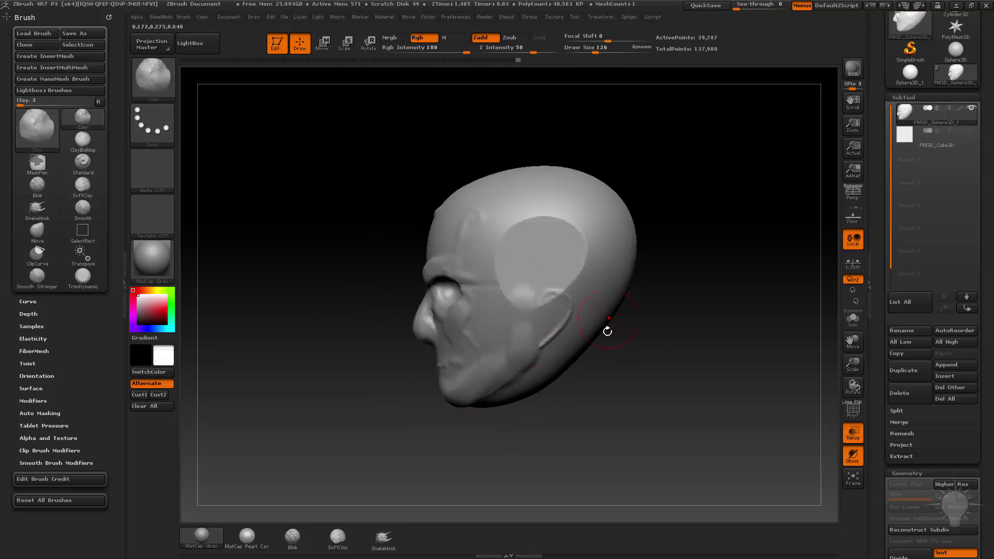
# Step: Build up the ear behind the jaw and carve its inner forms with the Standard brush at draw size 39
pyautogui.keyDown('alt'); pyautogui.moveTo(609, 318); pyautogui.dragTo(601, 329); pyautogui.keyUp('alt')
pyautogui.press('s')
pyautogui.moveTo(543, 322)
pyautogui.mouseDown()
pyautogui.moveTo(548, 286)
pyautogui.moveTo(547, 318)
pyautogui.moveTo(531, 338)
pyautogui.moveTo(556, 314)
pyautogui.moveTo(518, 357)
pyautogui.mouseUp()
pyautogui.press('b')
pyautogui.press('s')
pyautogui.press('t')
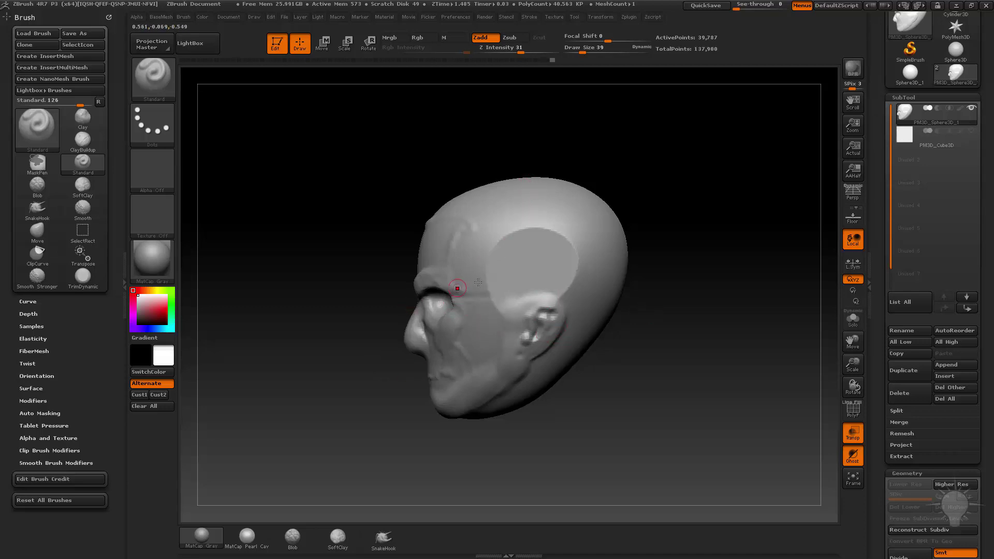
# Step: Overlay the guide cube to check the ear placement and mark a higher ear top with the Standard brush at draw size 28
pyautogui.click(972, 131)
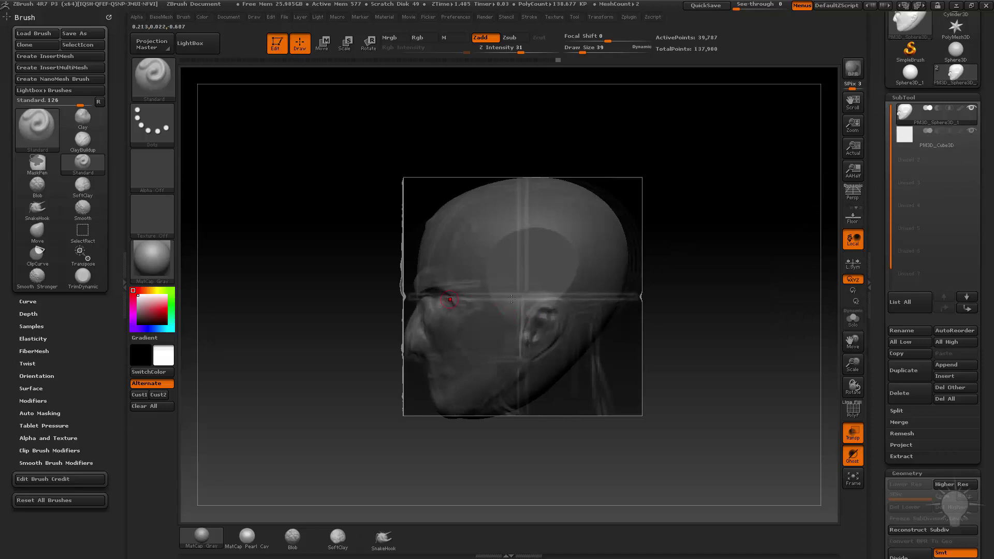
pyautogui.press('[')
pyautogui.press('[')
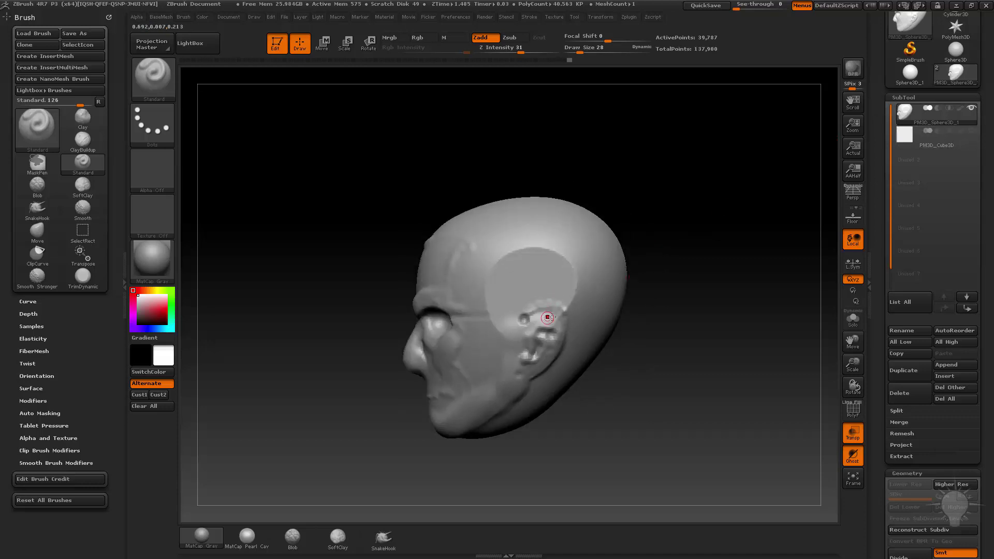
# Step: Fill in the old ear carving and build up the raised ear shape with the Clay brush at draw size 75
pyautogui.press('b')
pyautogui.press('c')
pyautogui.press('l')
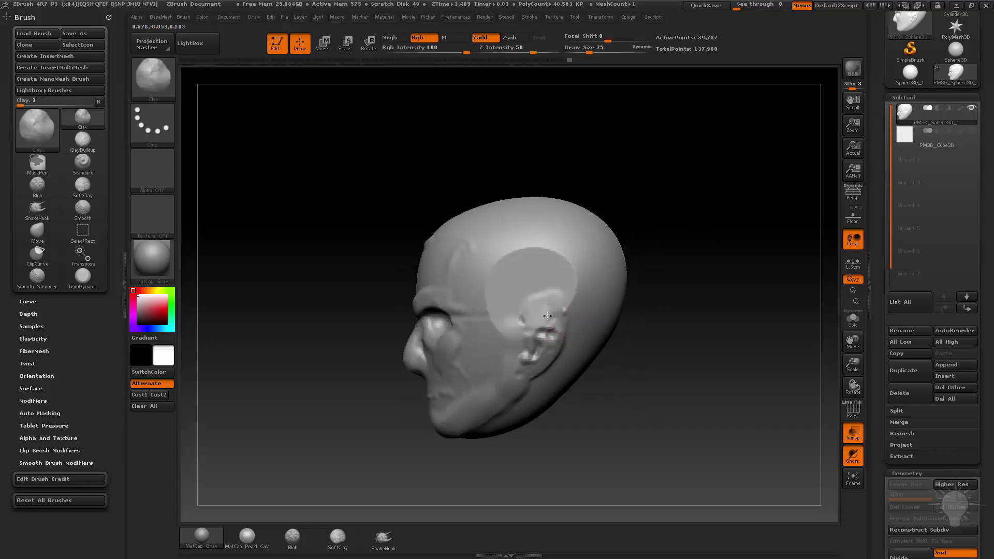
pyautogui.moveTo(547, 316)
pyautogui.mouseDown()
pyautogui.moveTo(551, 338)
pyautogui.moveTo(559, 314)
pyautogui.moveTo(548, 309)
pyautogui.mouseUp()
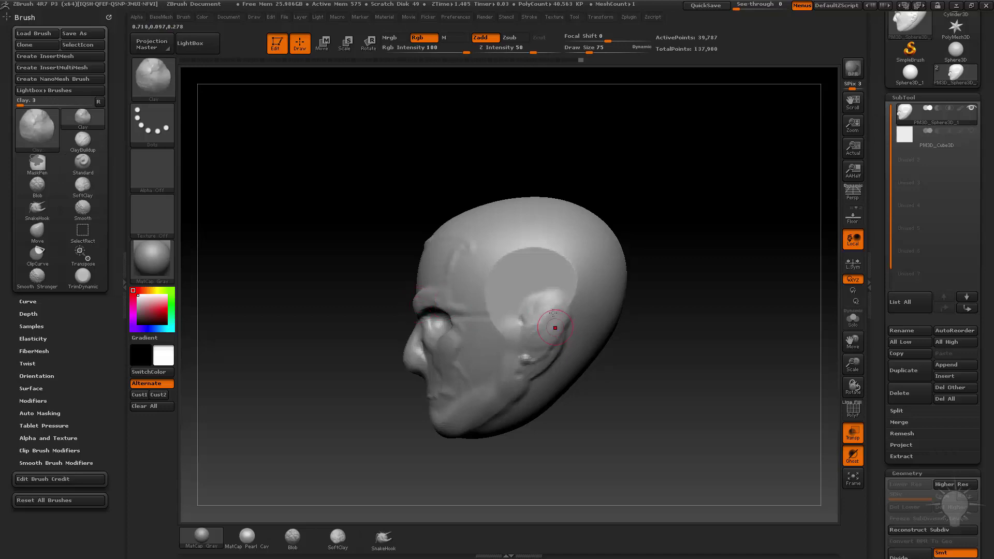
# Step: Carve the ear canal, outer rim and inner folds of the ear with the Standard brush at draw size 32
pyautogui.press('b')
pyautogui.press('s')
pyautogui.press('t')
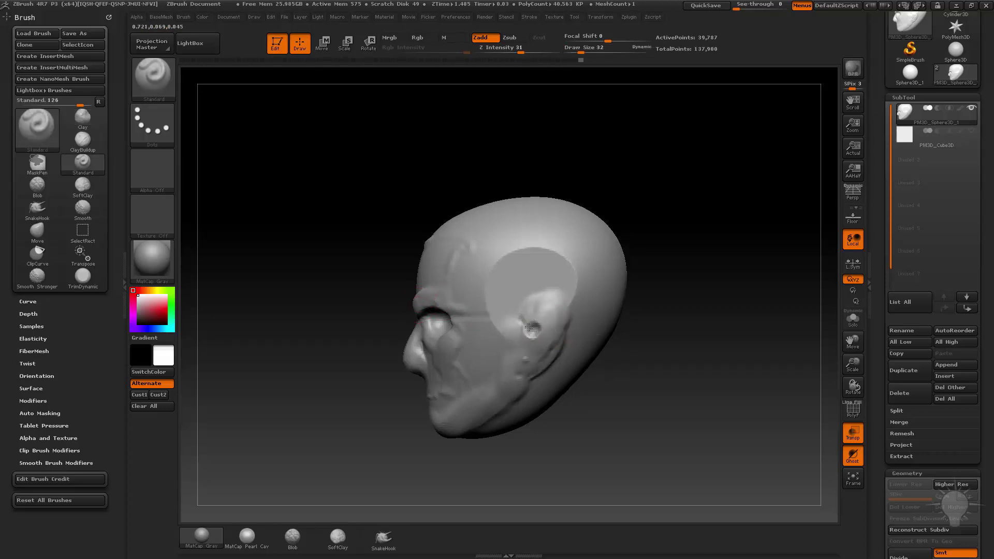
pyautogui.moveTo(556, 308)
pyautogui.mouseDown()
pyautogui.moveTo(543, 337)
pyautogui.moveTo(535, 310)
pyautogui.mouseUp()
pyautogui.moveTo(539, 310)
pyautogui.mouseDown()
pyautogui.moveTo(552, 342)
pyautogui.moveTo(531, 327)
pyautogui.moveTo(532, 346)
pyautogui.moveTo(544, 343)
pyautogui.mouseUp()
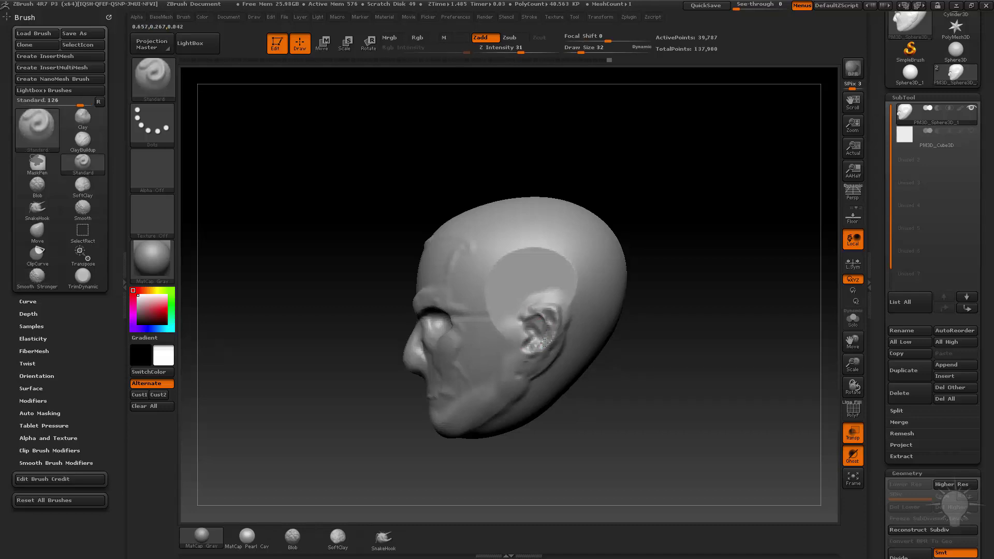
# Step: Pull the ear out from the head with the Move brush and define its back with the Standard brush at draw size 53
pyautogui.moveTo(666, 326)
pyautogui.mouseDown()
pyautogui.moveTo(526, 323)
pyautogui.moveTo(535, 308)
pyautogui.mouseUp()
pyautogui.press('s')
pyautogui.press('b')
pyautogui.press('m')
pyautogui.press('v')
pyautogui.press('b')
pyautogui.press('s')
pyautogui.press('t')
pyautogui.moveTo(575, 401)
pyautogui.mouseDown()
pyautogui.moveTo(628, 377)
pyautogui.moveTo(559, 362)
pyautogui.mouseUp()
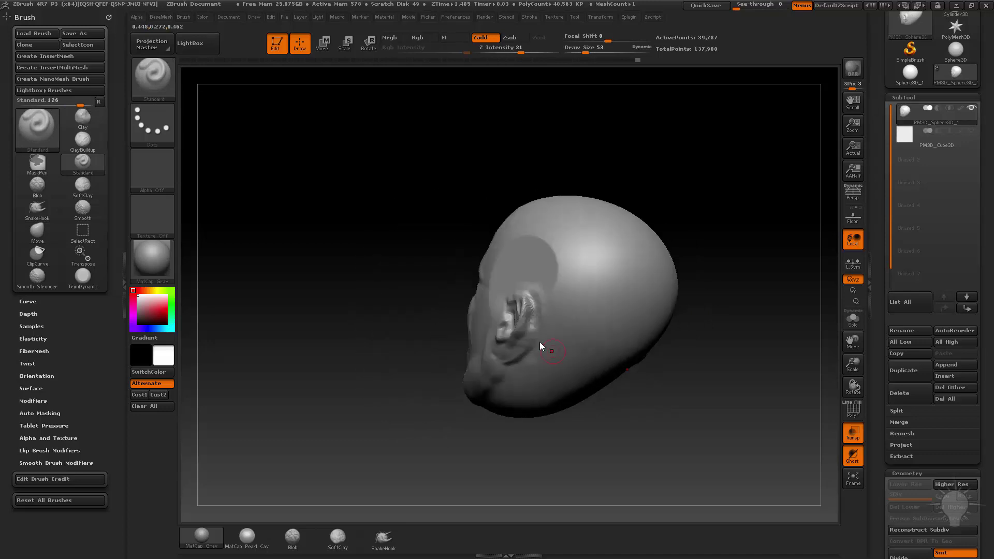
# Step: Define the cheekbones, cheek hollows and jaw planes with the Standard brush at draw size 56
pyautogui.moveTo(645, 376); pyautogui.dragTo(584, 319)
pyautogui.moveTo(735, 325); pyautogui.dragTo(779, 334)
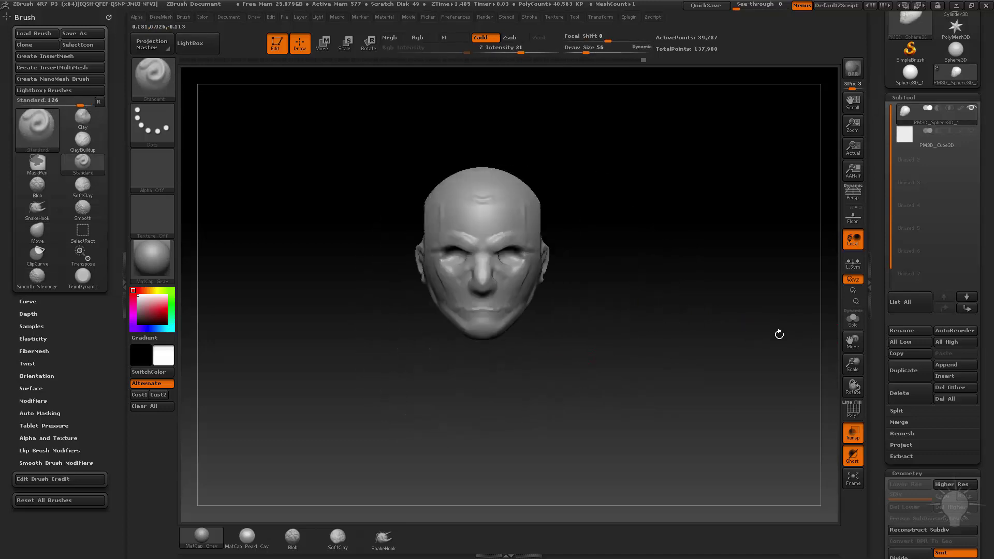
pyautogui.keyDown('alt'); pyautogui.moveTo(629, 242); pyautogui.dragTo(694, 296); pyautogui.keyUp('alt')
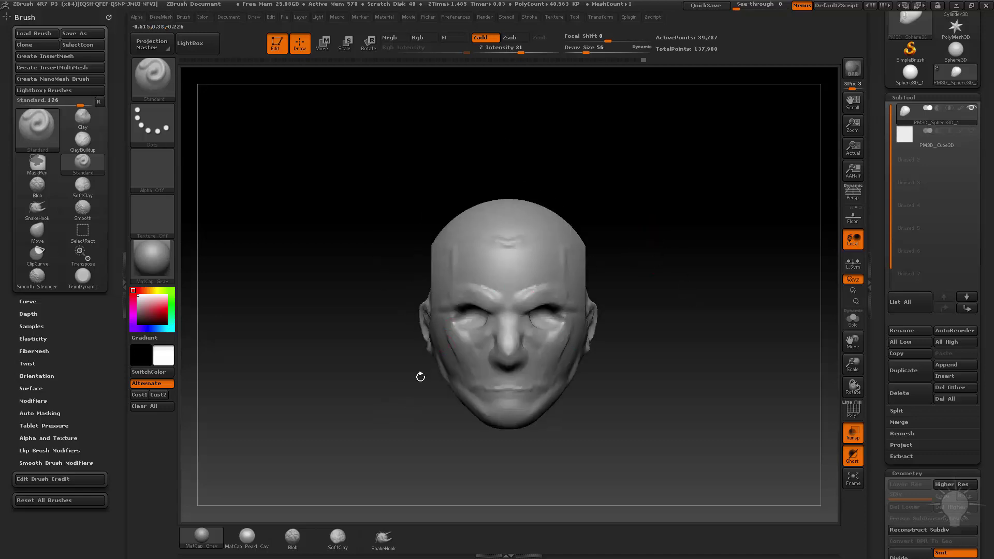
pyautogui.moveTo(420, 377); pyautogui.dragTo(492, 344)
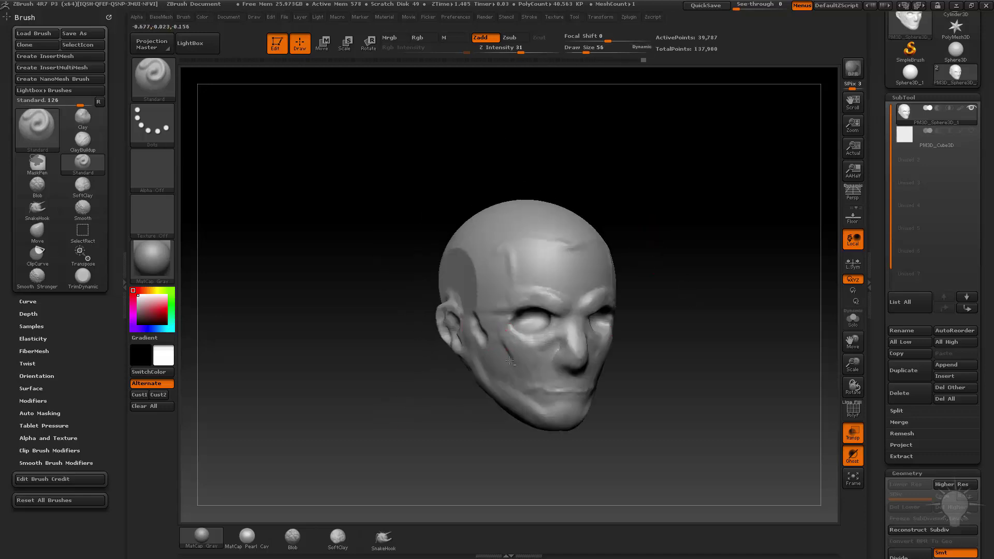
pyautogui.moveTo(725, 357); pyautogui.dragTo(624, 341)
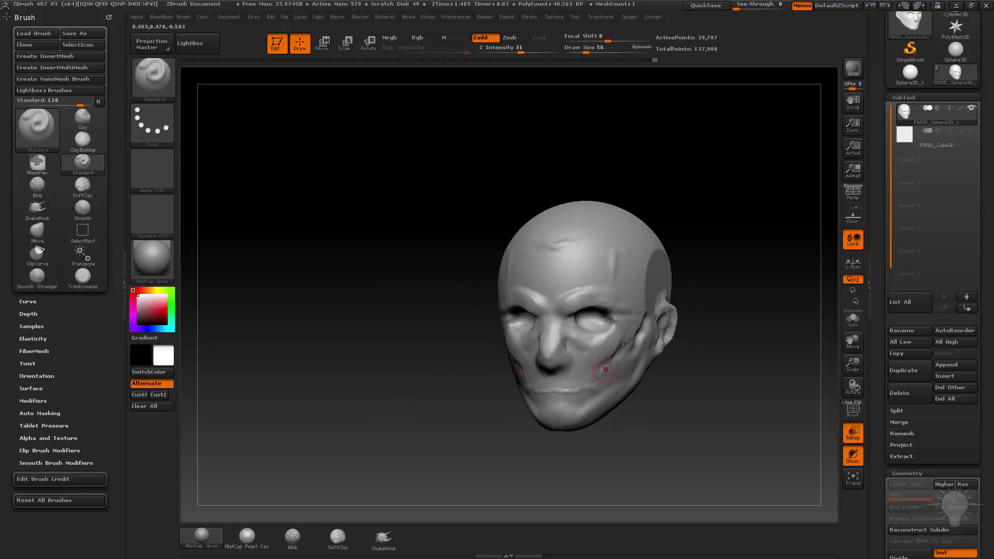
pyautogui.moveTo(582, 464); pyautogui.dragTo(613, 446)
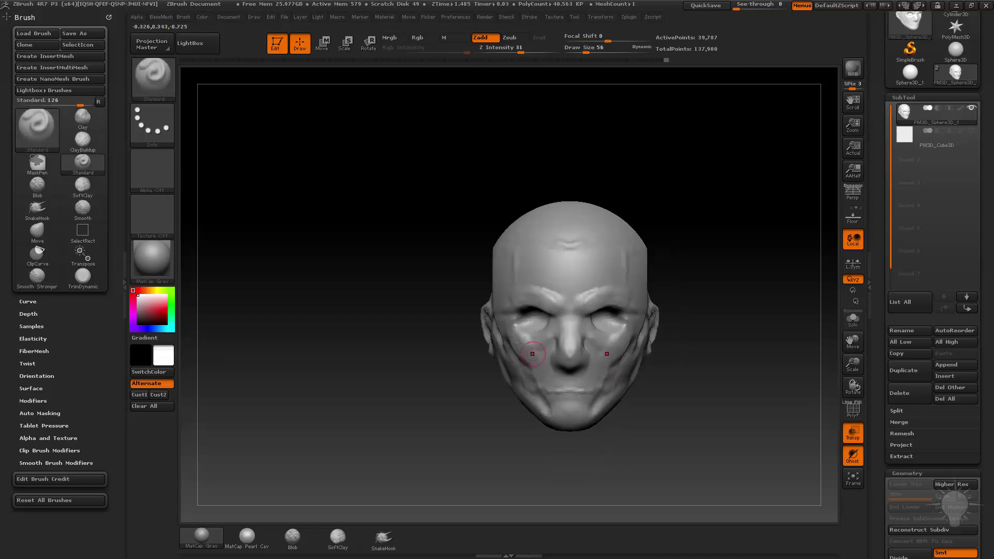
# Step: Emphasize the temple ridges and blend the flat side disc into the skull with the TrimDynamic brush at draw size 102
pyautogui.moveTo(720, 237); pyautogui.dragTo(635, 280)
pyautogui.press('shift')
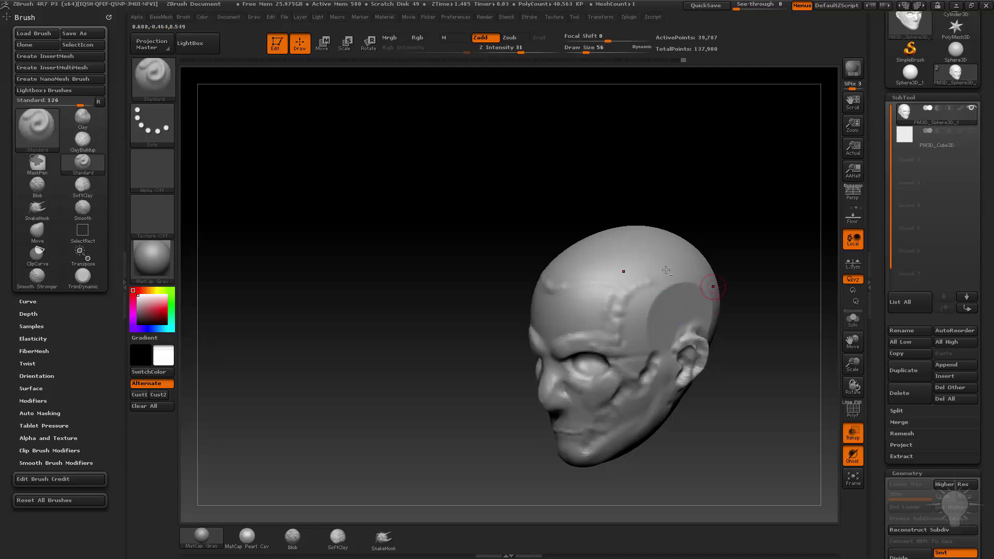
pyautogui.press('b')
pyautogui.press('t')
pyautogui.press('d')
pyautogui.moveTo(681, 297)
pyautogui.mouseDown()
pyautogui.moveTo(671, 288)
pyautogui.moveTo(649, 311)
pyautogui.moveTo(692, 301)
pyautogui.mouseUp()
pyautogui.moveTo(754, 306); pyautogui.dragTo(696, 289)
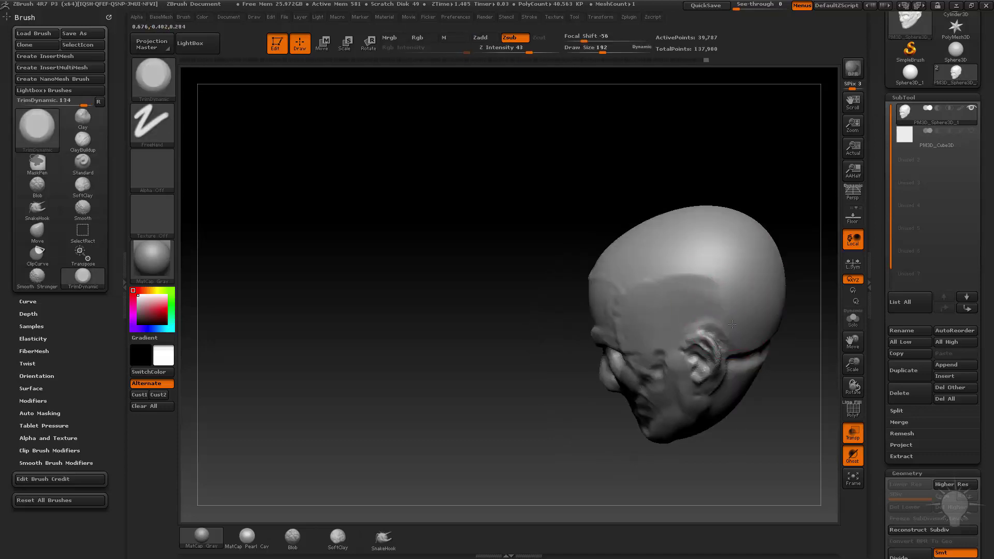
# Step: Turn on local symmetry and raise a hairline from the forehead's center down the temples toward the ears with the Standard brush at draw size 45
pyautogui.click(853, 263)
pyautogui.moveTo(802, 225); pyautogui.dragTo(651, 236)
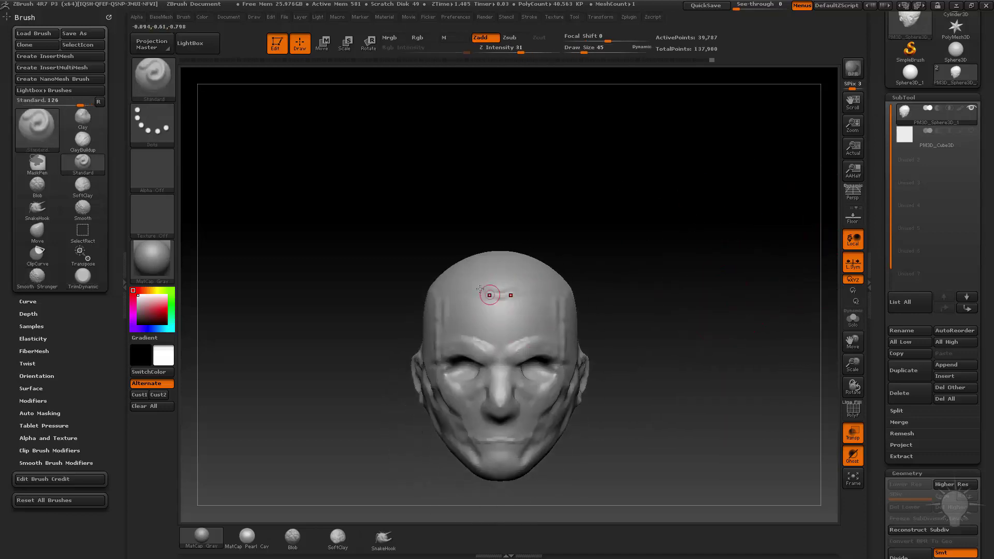
pyautogui.moveTo(615, 262)
pyautogui.mouseDown()
pyautogui.moveTo(497, 298)
pyautogui.moveTo(558, 303)
pyautogui.mouseUp()
pyautogui.moveTo(697, 249)
pyautogui.mouseDown()
pyautogui.moveTo(626, 294)
pyautogui.moveTo(589, 332)
pyautogui.moveTo(590, 349)
pyautogui.mouseUp()
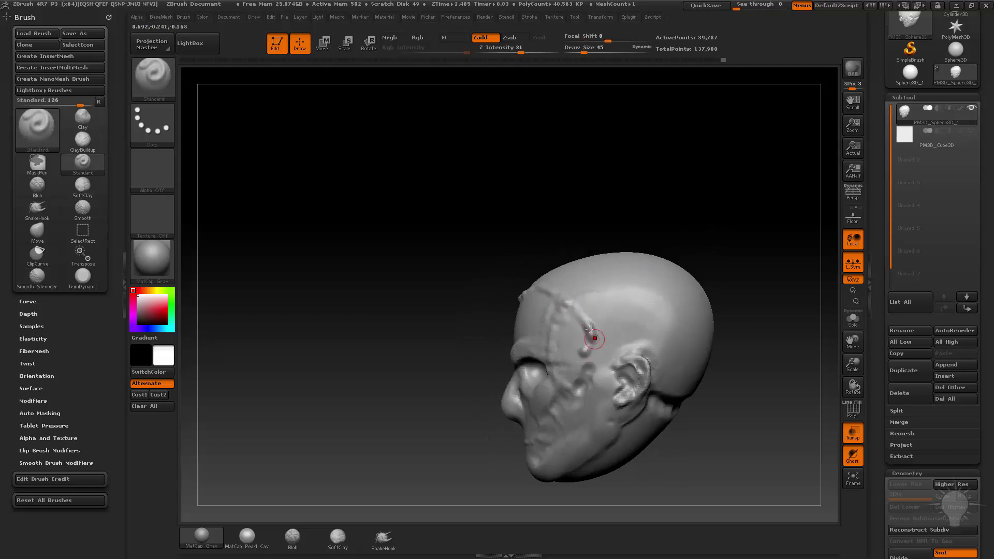
pyautogui.hotkey('ctrl', 'z')
pyautogui.moveTo(572, 308)
pyautogui.mouseDown()
pyautogui.moveTo(596, 380)
pyautogui.moveTo(603, 365)
pyautogui.moveTo(601, 382)
pyautogui.mouseUp()
pyautogui.moveTo(717, 290)
pyautogui.mouseDown()
pyautogui.moveTo(769, 288)
pyautogui.moveTo(757, 290)
pyautogui.moveTo(722, 233)
pyautogui.mouseUp()
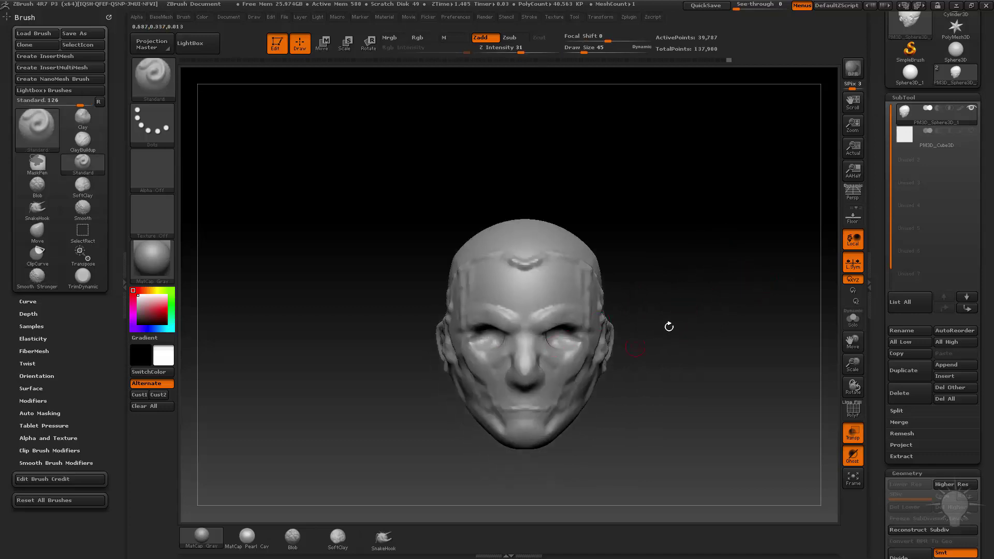
# Step: Refine the area below the nose and mark the mouth corners with the Standard brush, reducing the draw size to 28
pyautogui.keyDown('alt'); pyautogui.moveTo(669, 327); pyautogui.dragTo(672, 319); pyautogui.keyUp('alt')
pyautogui.press('[')
pyautogui.moveTo(524, 363); pyautogui.dragTo(530, 402)
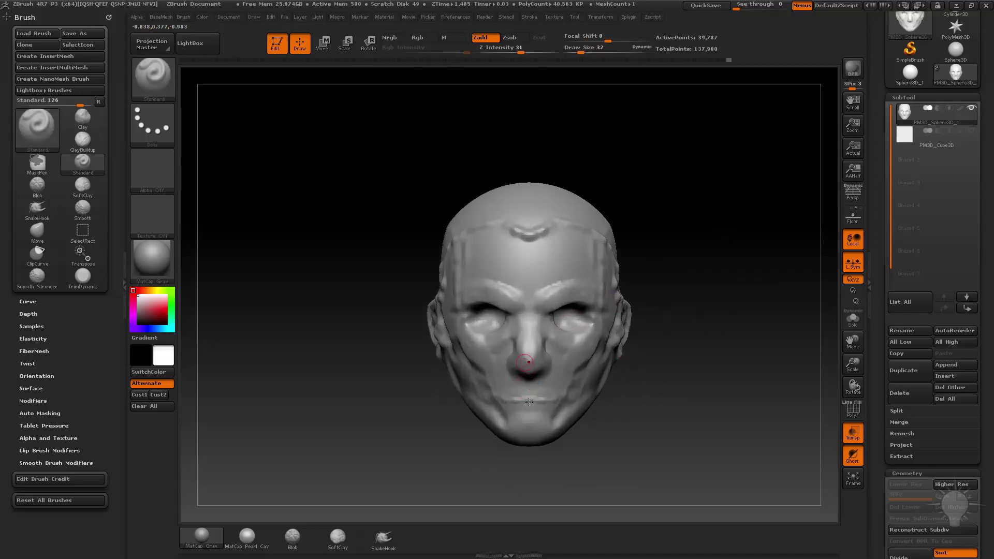
pyautogui.press('[')
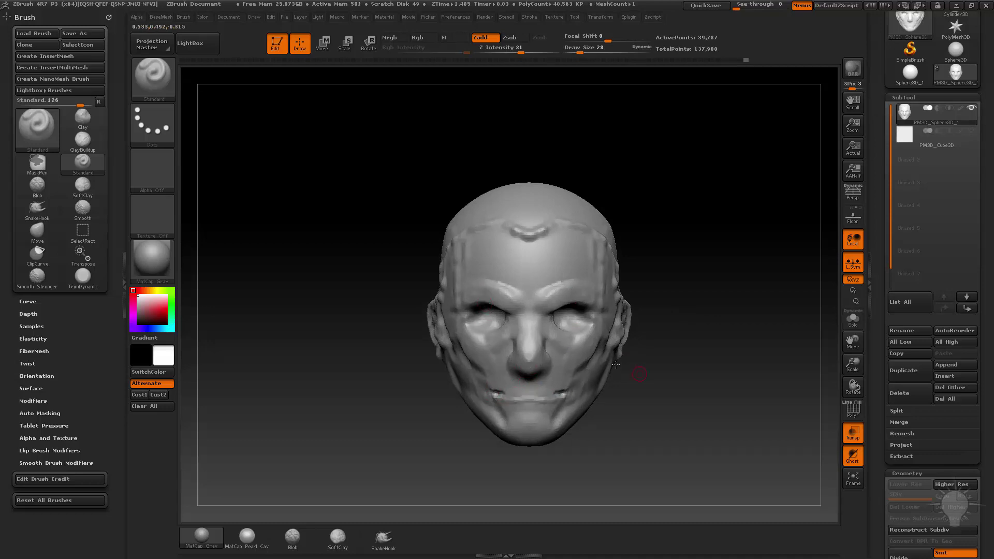
# Step: Soften the mouth corners with Smooth Stronger and build up the lips with the Standard brush at draw size 28
pyautogui.moveTo(639, 374); pyautogui.dragTo(539, 394)
pyautogui.press('shift')
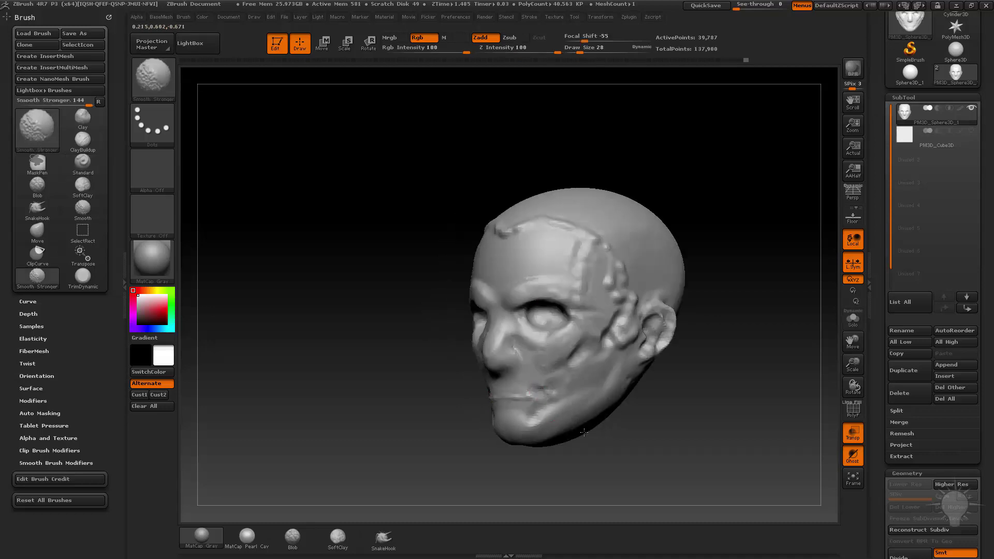
pyautogui.keyDown('shift'); pyautogui.moveTo(584, 432); pyautogui.dragTo(510, 396); pyautogui.keyUp('shift')
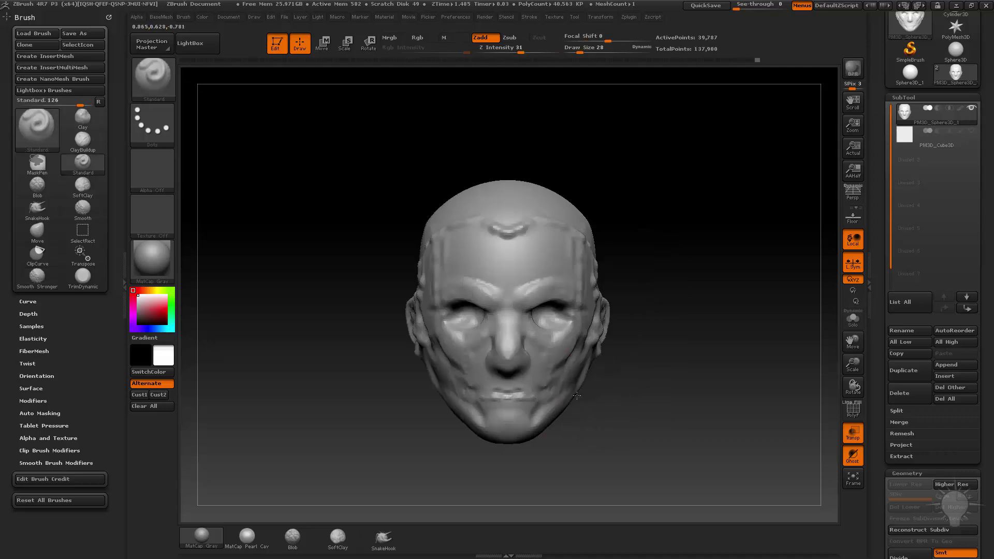
pyautogui.moveTo(577, 396); pyautogui.dragTo(518, 392)
pyautogui.press('shift')
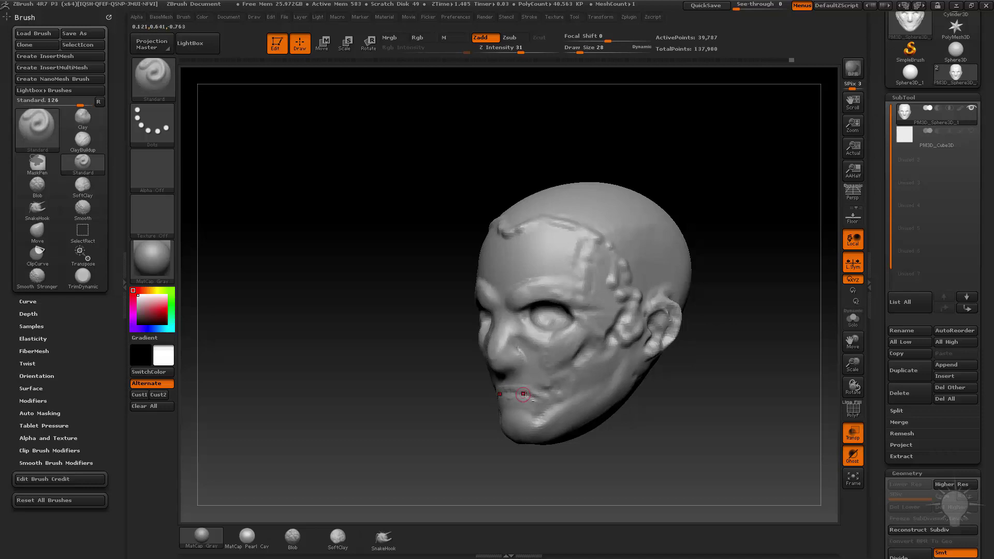
# Step: Build up the lips and deepen the mouth line out to its corners with the Standard brush at draw size 28
pyautogui.moveTo(469, 434); pyautogui.dragTo(523, 434)
pyautogui.moveTo(509, 392); pyautogui.dragTo(519, 397)
pyautogui.moveTo(461, 434); pyautogui.dragTo(409, 432)
pyautogui.moveTo(520, 394); pyautogui.dragTo(541, 399)
pyautogui.moveTo(470, 433)
pyautogui.mouseDown()
pyautogui.moveTo(508, 413)
pyautogui.moveTo(490, 398)
pyautogui.mouseUp()
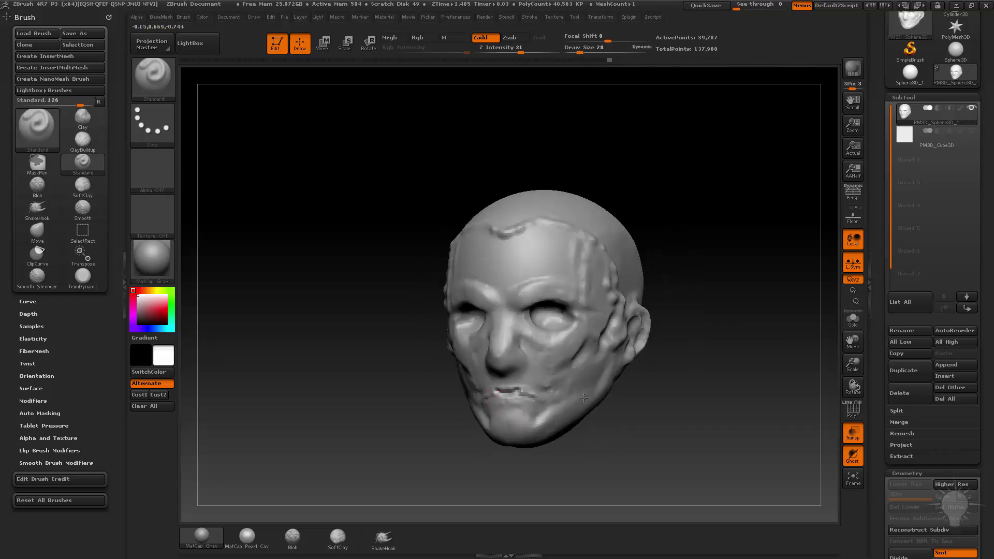
pyautogui.moveTo(583, 398); pyautogui.dragTo(491, 400)
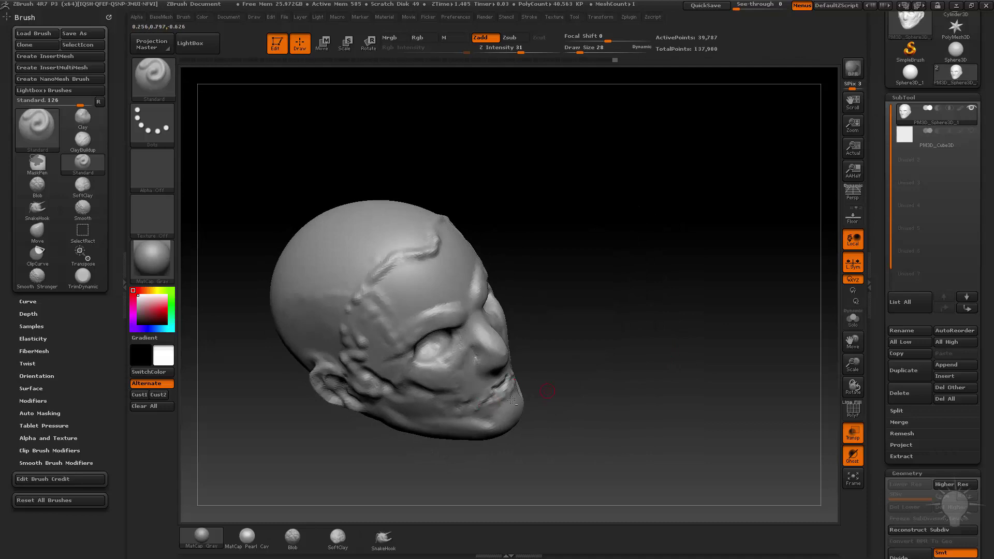
pyautogui.moveTo(557, 379); pyautogui.dragTo(496, 410)
pyautogui.moveTo(570, 394); pyautogui.dragTo(590, 382)
pyautogui.moveTo(580, 420); pyautogui.dragTo(496, 404)
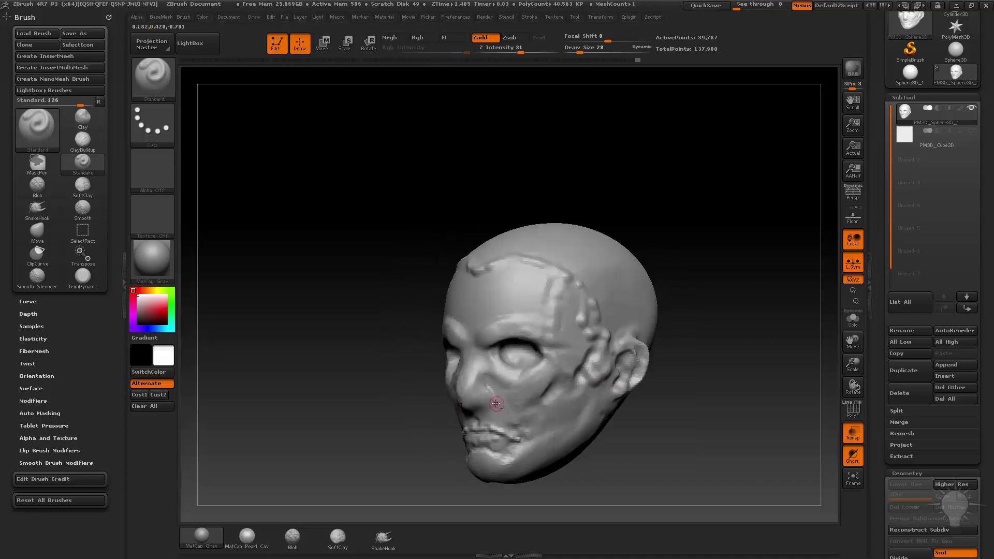
pyautogui.moveTo(633, 444); pyautogui.dragTo(522, 352)
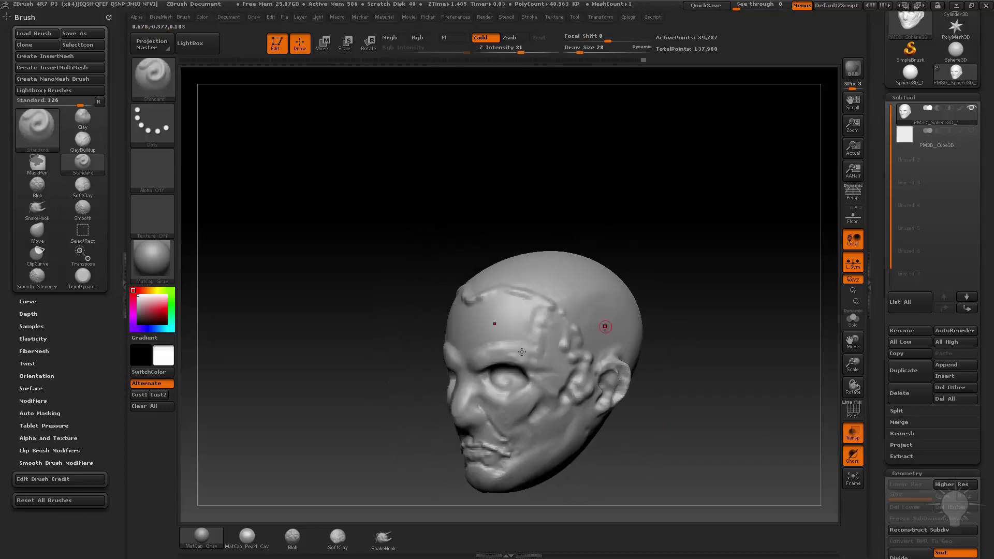
# Step: Fill out the area around the mouth corners and chin with the Clay brush, reducing the draw size to 59
pyautogui.press('b')
pyautogui.press('c')
pyautogui.press('l')
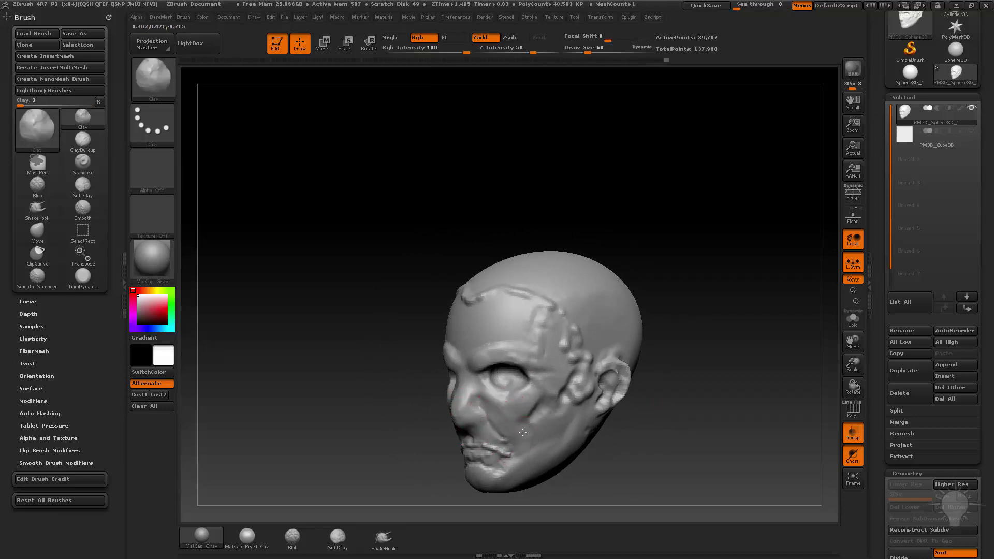
pyautogui.moveTo(525, 440); pyautogui.dragTo(511, 482)
pyautogui.moveTo(619, 457)
pyautogui.keyDown('alt'); pyautogui.mouseDown()
pyautogui.moveTo(623, 418)
pyautogui.moveTo(642, 416)
pyautogui.mouseUp(); pyautogui.keyUp('alt')
pyautogui.press('s')
pyautogui.moveTo(519, 417); pyautogui.dragTo(517, 417)
pyautogui.moveTo(484, 391); pyautogui.dragTo(513, 402)
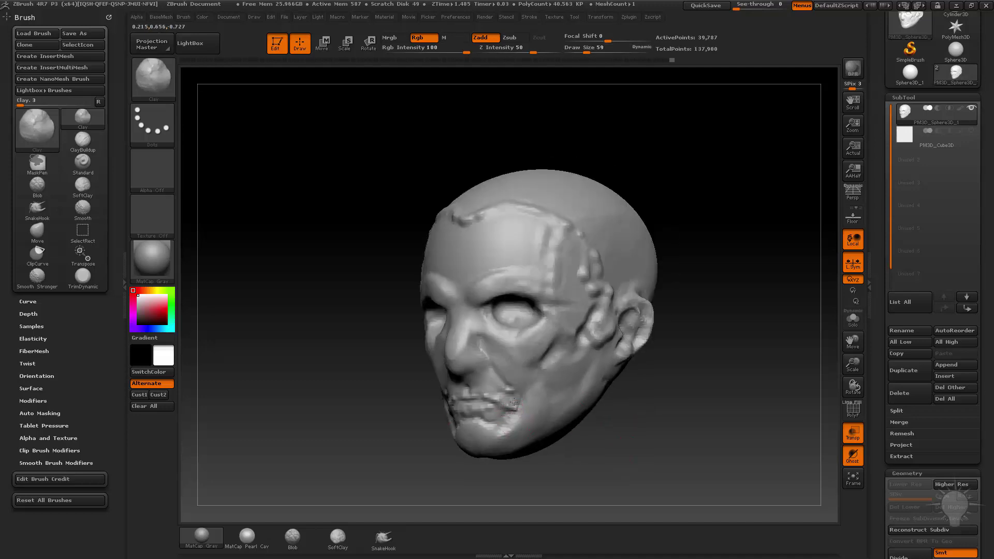
pyautogui.keyDown('alt'); pyautogui.moveTo(619, 448); pyautogui.dragTo(686, 469); pyautogui.keyUp('alt')
pyautogui.moveTo(668, 445); pyautogui.dragTo(621, 428)
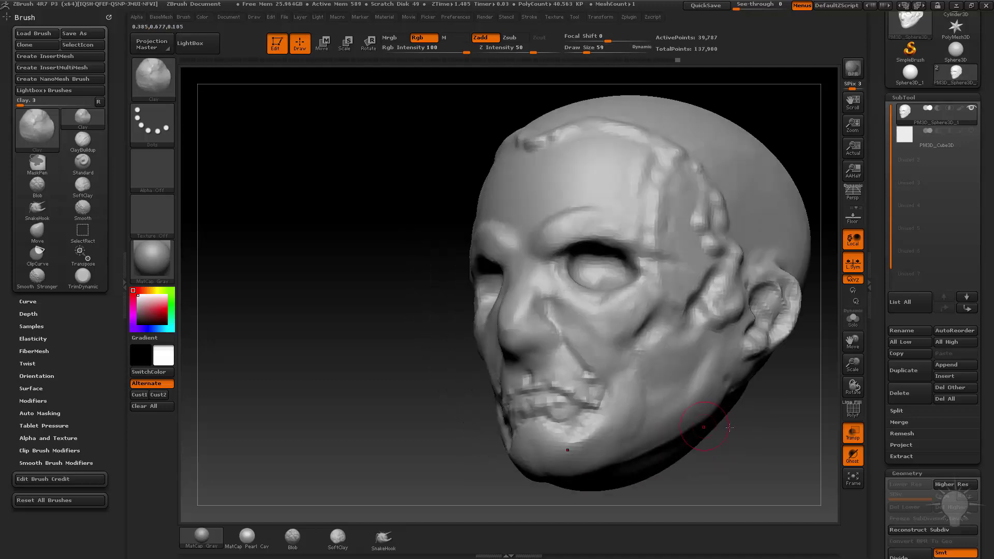
pyautogui.moveTo(525, 448); pyautogui.dragTo(539, 441)
pyautogui.moveTo(689, 456)
pyautogui.keyDown('alt'); pyautogui.mouseDown()
pyautogui.moveTo(681, 435)
pyautogui.moveTo(734, 433)
pyautogui.mouseUp(); pyautogui.keyUp('alt')
pyautogui.keyDown('alt'); pyautogui.moveTo(735, 434); pyautogui.dragTo(694, 456); pyautogui.keyUp('alt')
pyautogui.moveTo(524, 453); pyautogui.dragTo(533, 460)
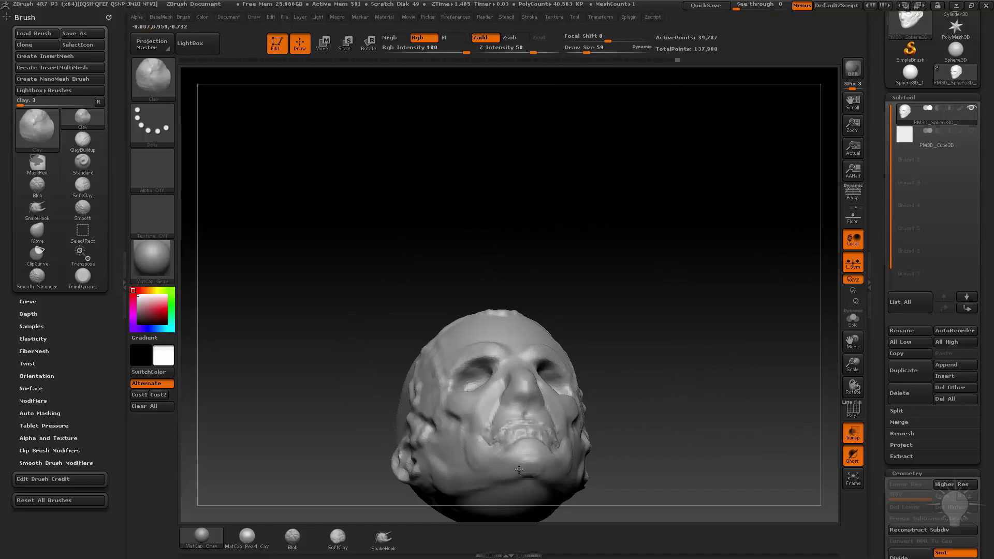
# Step: Build up the area around the earlobe and the back of the jaw with the Standard brush, starting at draw size 59
pyautogui.moveTo(639, 394)
pyautogui.mouseDown()
pyautogui.moveTo(653, 370)
pyautogui.moveTo(629, 407)
pyautogui.moveTo(572, 382)
pyautogui.mouseUp()
pyautogui.moveTo(680, 363)
pyautogui.mouseDown()
pyautogui.moveTo(650, 361)
pyautogui.moveTo(637, 373)
pyautogui.mouseUp()
pyautogui.moveTo(673, 431)
pyautogui.mouseDown()
pyautogui.moveTo(712, 433)
pyautogui.moveTo(634, 440)
pyautogui.mouseUp()
pyautogui.press('b')
pyautogui.press('s')
pyautogui.press('t')
pyautogui.press('s')
pyautogui.moveTo(624, 392); pyautogui.dragTo(616, 393)
pyautogui.moveTo(617, 395); pyautogui.dragTo(641, 396, button='right')
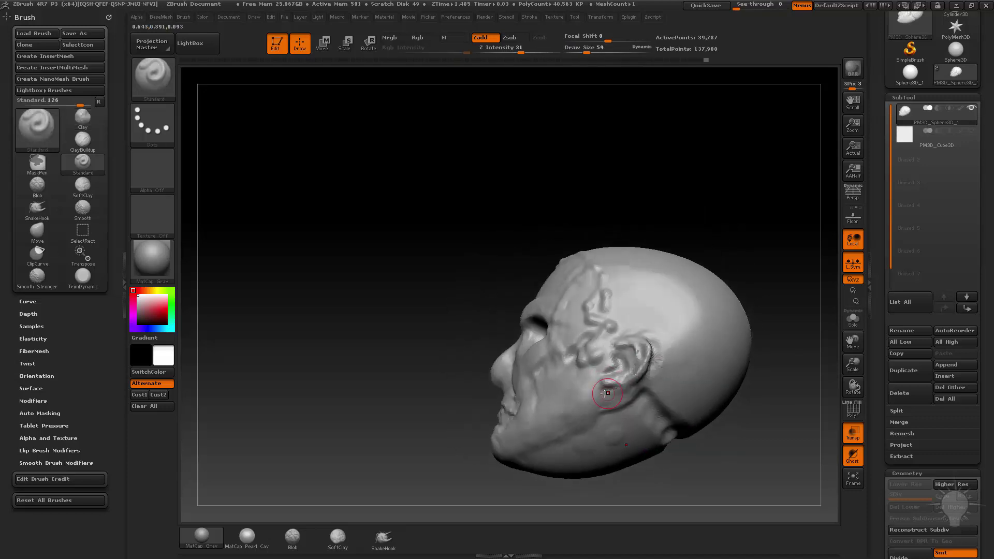
pyautogui.press('s')
pyautogui.moveTo(602, 403); pyautogui.dragTo(600, 403)
pyautogui.moveTo(755, 236)
pyautogui.mouseDown()
pyautogui.moveTo(757, 282)
pyautogui.moveTo(464, 424)
pyautogui.moveTo(440, 401)
pyautogui.mouseUp()
pyautogui.press('s')
pyautogui.moveTo(448, 411)
pyautogui.mouseDown()
pyautogui.moveTo(476, 416)
pyautogui.moveTo(459, 411)
pyautogui.moveTo(481, 428)
pyautogui.moveTo(467, 448)
pyautogui.mouseUp()
# Step: Adjust the head's overall silhouette with the Move brush at draw sizes 192 and 203
pyautogui.press('b')
pyautogui.press('m')
pyautogui.press('v')
pyautogui.press('s')
pyautogui.moveTo(469, 431); pyautogui.dragTo(472, 423)
pyautogui.moveTo(699, 331); pyautogui.dragTo(678, 368)
pyautogui.moveTo(665, 322)
pyautogui.keyDown('alt'); pyautogui.mouseDown()
pyautogui.moveTo(595, 240)
pyautogui.moveTo(589, 262)
pyautogui.mouseUp(); pyautogui.keyUp('alt')
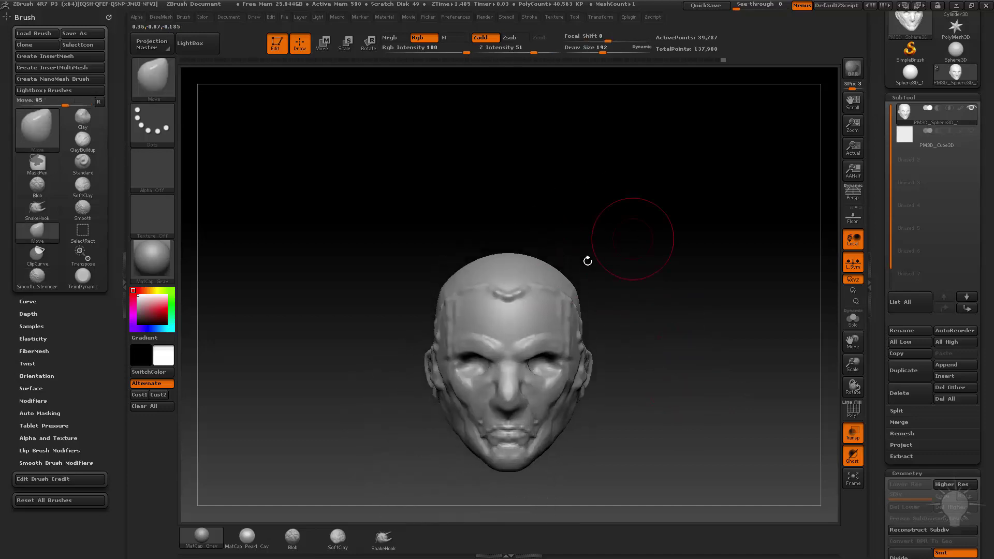
pyautogui.moveTo(659, 268)
pyautogui.mouseDown()
pyautogui.moveTo(686, 278)
pyautogui.moveTo(597, 282)
pyautogui.moveTo(646, 262)
pyautogui.moveTo(679, 270)
pyautogui.mouseUp()
pyautogui.moveTo(410, 258); pyautogui.dragTo(469, 325)
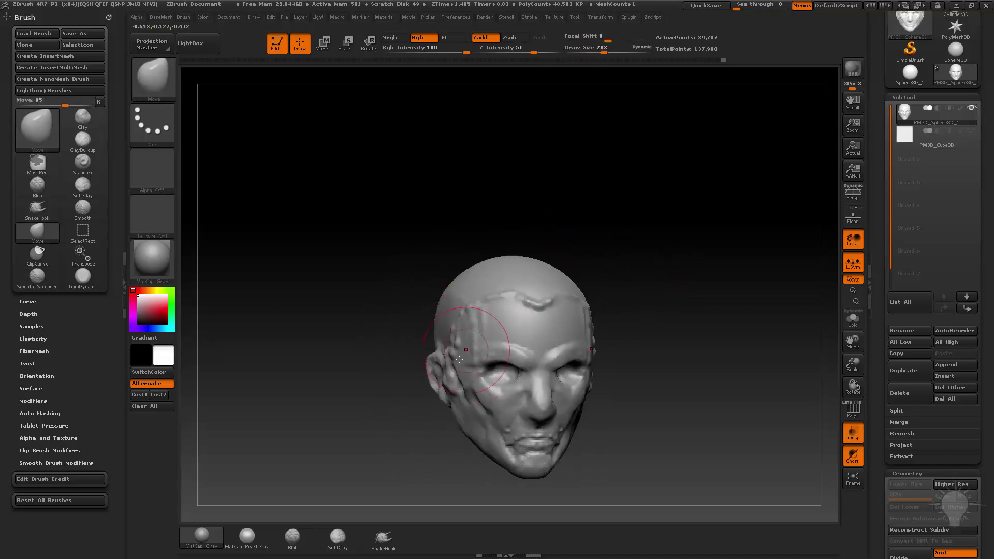
# Step: Raise ridges from the cheekbones down the cheeks toward the mouth and jaw with the Standard brush at draw size 50
pyautogui.moveTo(683, 297)
pyautogui.keyDown('shift'); pyautogui.mouseDown()
pyautogui.moveTo(690, 333)
pyautogui.moveTo(675, 304)
pyautogui.moveTo(627, 310)
pyautogui.mouseUp(); pyautogui.keyUp('shift')
pyautogui.press('b')
pyautogui.press('s')
pyautogui.press('t')
pyautogui.press('s')
pyautogui.moveTo(639, 293)
pyautogui.keyDown('alt'); pyautogui.mouseDown()
pyautogui.moveTo(637, 320)
pyautogui.moveTo(588, 331)
pyautogui.mouseUp(); pyautogui.keyUp('alt')
pyautogui.press('s')
pyautogui.moveTo(589, 357); pyautogui.dragTo(581, 358)
pyautogui.moveTo(659, 308); pyautogui.dragTo(632, 322)
pyautogui.keyDown('shift'); pyautogui.moveTo(586, 362); pyautogui.dragTo(544, 384); pyautogui.keyUp('shift')
pyautogui.moveTo(633, 363); pyautogui.dragTo(715, 344)
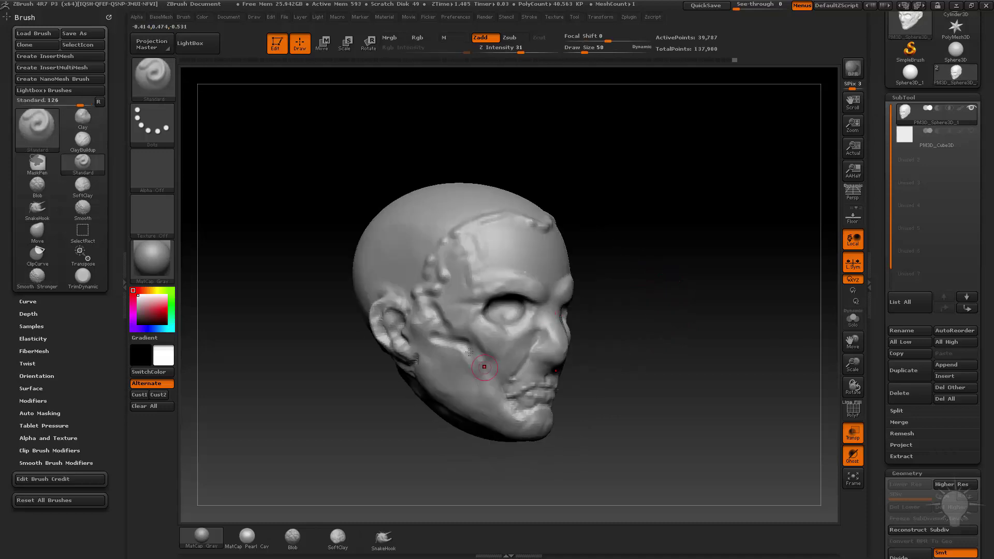
pyautogui.moveTo(478, 358); pyautogui.dragTo(494, 382)
pyautogui.moveTo(628, 353); pyautogui.dragTo(642, 339)
pyautogui.keyDown('alt'); pyautogui.moveTo(480, 383); pyautogui.dragTo(453, 382); pyautogui.keyUp('alt')
pyautogui.moveTo(619, 374)
pyautogui.keyDown('alt'); pyautogui.mouseDown()
pyautogui.moveTo(640, 285)
pyautogui.moveTo(677, 332)
pyautogui.moveTo(699, 277)
pyautogui.mouseUp(); pyautogui.keyUp('alt')
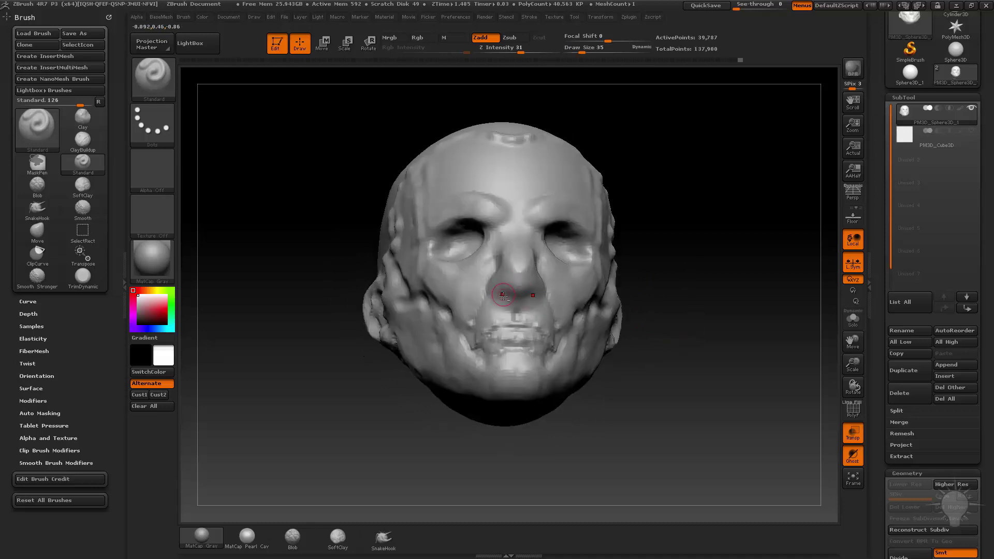
# Step: Carve the nostrils and define the underside of the nose with the Standard brush, reducing the draw size from 35 to 28
pyautogui.press('s')
pyautogui.moveTo(507, 295); pyautogui.dragTo(504, 295)
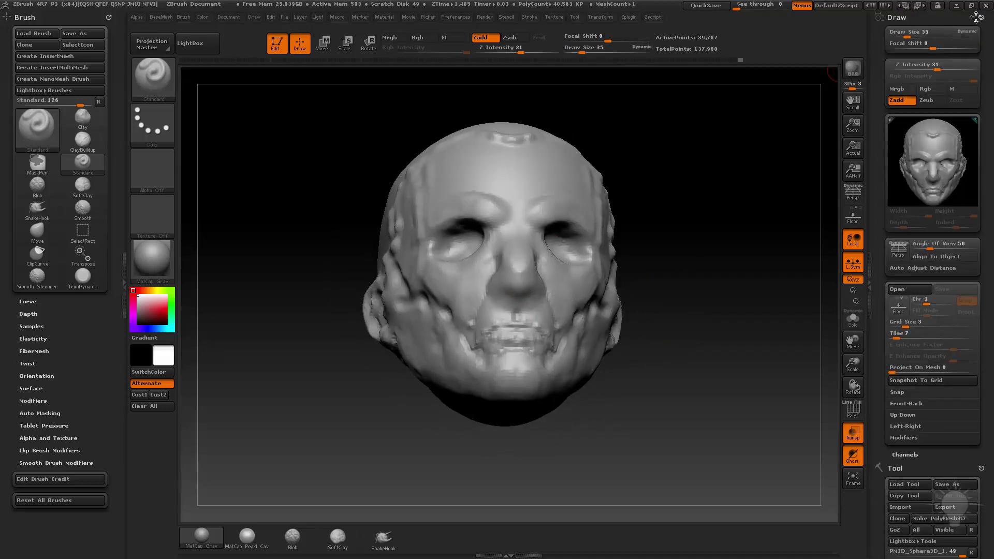
pyautogui.click(978, 17)
pyautogui.keyDown('alt'); pyautogui.moveTo(651, 188); pyautogui.dragTo(646, 215); pyautogui.keyUp('alt')
pyautogui.press('s')
pyautogui.moveTo(503, 322); pyautogui.dragTo(500, 323)
pyautogui.keyDown('alt'); pyautogui.moveTo(493, 324); pyautogui.dragTo(498, 325); pyautogui.keyUp('alt')
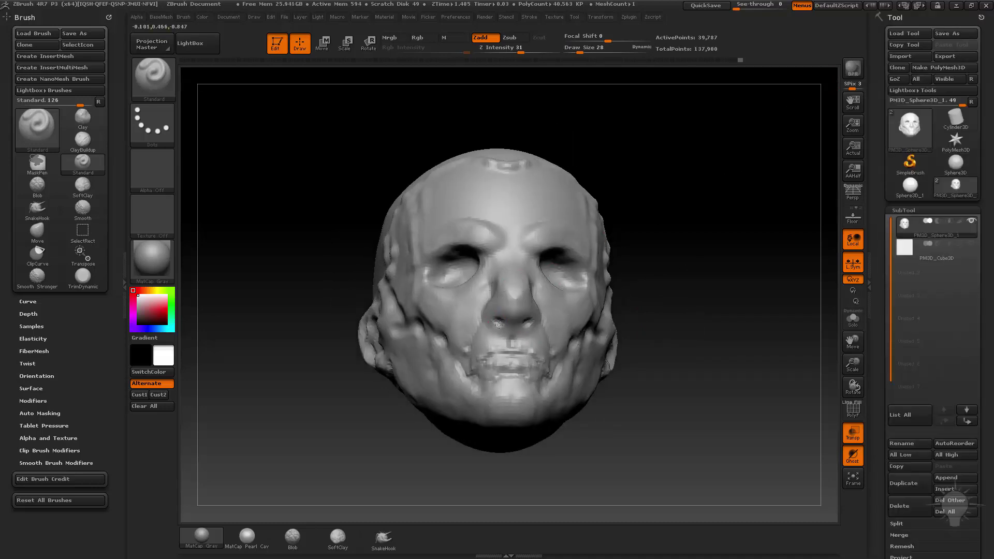
pyautogui.moveTo(673, 244)
pyautogui.mouseDown()
pyautogui.moveTo(695, 228)
pyautogui.moveTo(689, 254)
pyautogui.mouseUp()
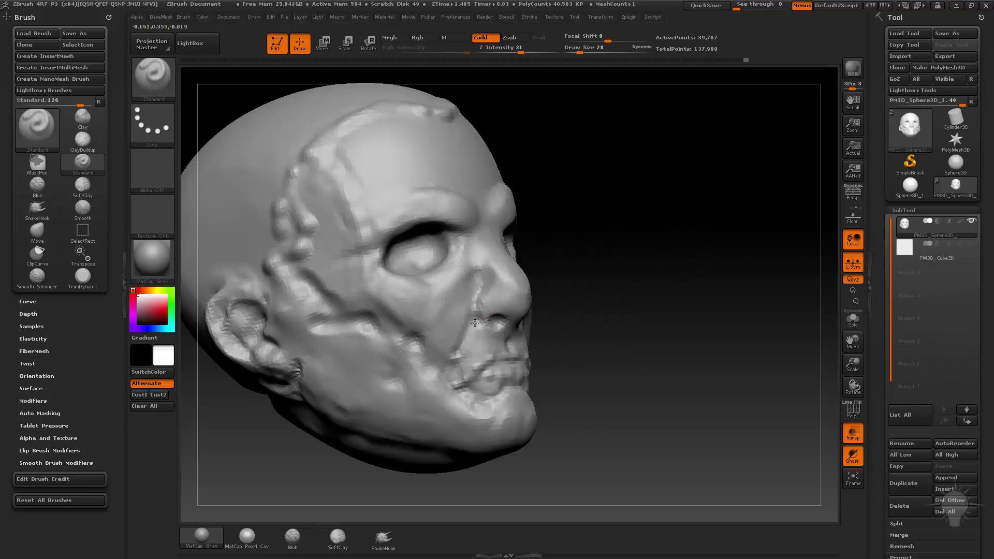
pyautogui.moveTo(538, 315); pyautogui.dragTo(477, 321)
pyautogui.moveTo(573, 272); pyautogui.dragTo(484, 316)
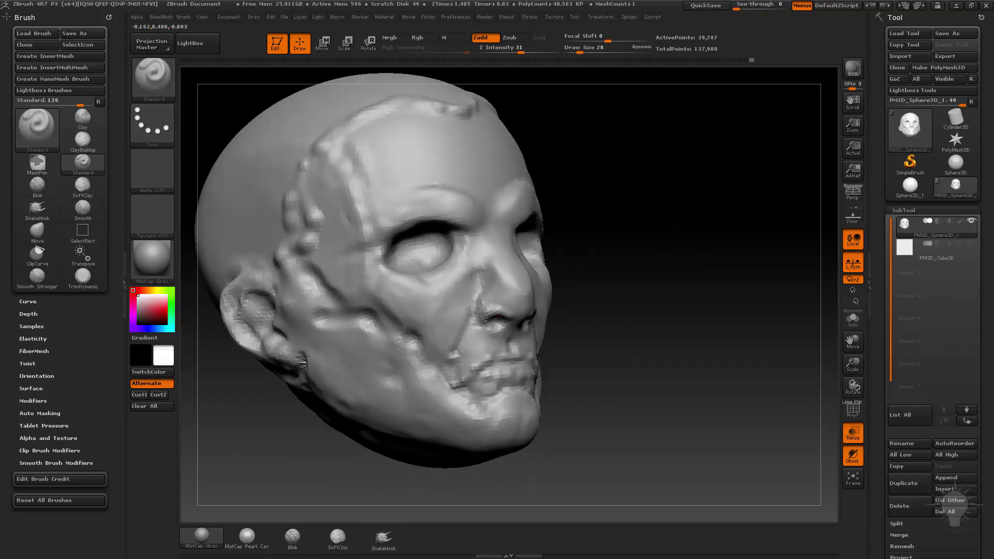
# Step: Build up the nostril wings and the base of the nose with the Clay brush at draw size 39
pyautogui.press('b')
pyautogui.press('c')
pyautogui.press('l')
pyautogui.moveTo(646, 259); pyautogui.dragTo(512, 316)
pyautogui.moveTo(413, 398); pyautogui.dragTo(502, 337)
pyautogui.moveTo(575, 321); pyautogui.dragTo(616, 311)
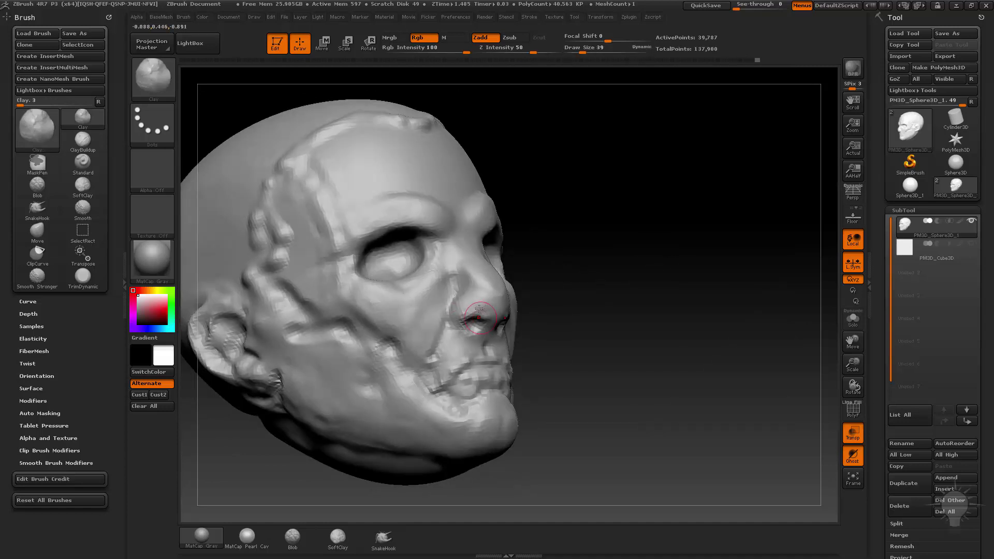
# Step: Refine the nostrils and the upper lip beneath the nose with the Standard brush at draw size 28
pyautogui.moveTo(556, 292); pyautogui.dragTo(545, 261)
pyautogui.press('b')
pyautogui.press('s')
pyautogui.press('t')
pyautogui.moveTo(574, 303); pyautogui.dragTo(550, 333)
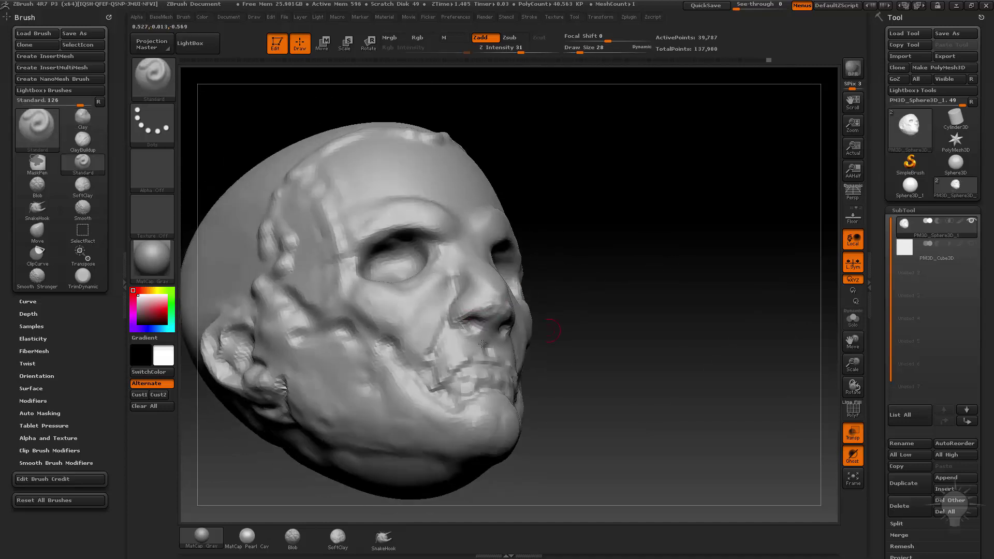
pyautogui.moveTo(459, 337)
pyautogui.mouseDown()
pyautogui.moveTo(455, 327)
pyautogui.moveTo(461, 334)
pyautogui.mouseUp()
pyautogui.keyDown('shift'); pyautogui.moveTo(577, 278); pyautogui.dragTo(543, 305); pyautogui.keyUp('shift')
pyautogui.moveTo(671, 288); pyautogui.dragTo(538, 317)
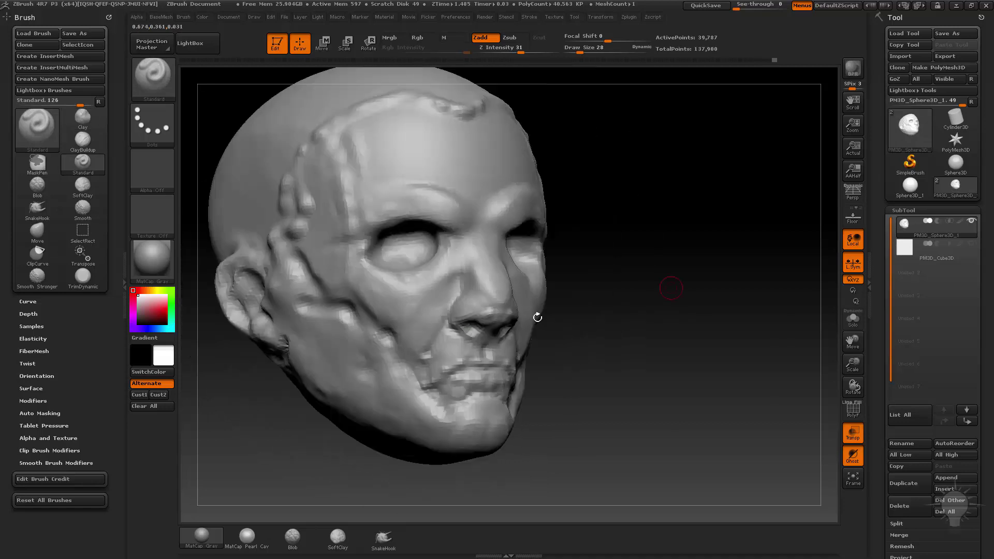
pyautogui.moveTo(502, 361); pyautogui.dragTo(479, 370)
pyautogui.moveTo(564, 369); pyautogui.dragTo(561, 370)
# Step: Reshape the lips' profile with the Move brush at draw size 68
pyautogui.press('s')
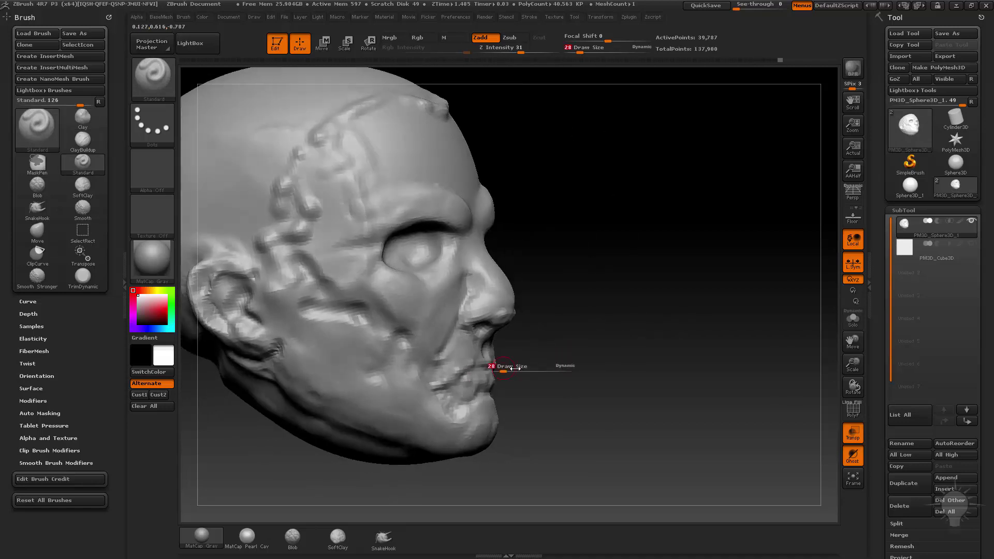
pyautogui.press('b')
pyautogui.press('m')
pyautogui.press('v')
pyautogui.press('s')
pyautogui.moveTo(480, 368); pyautogui.dragTo(478, 368)
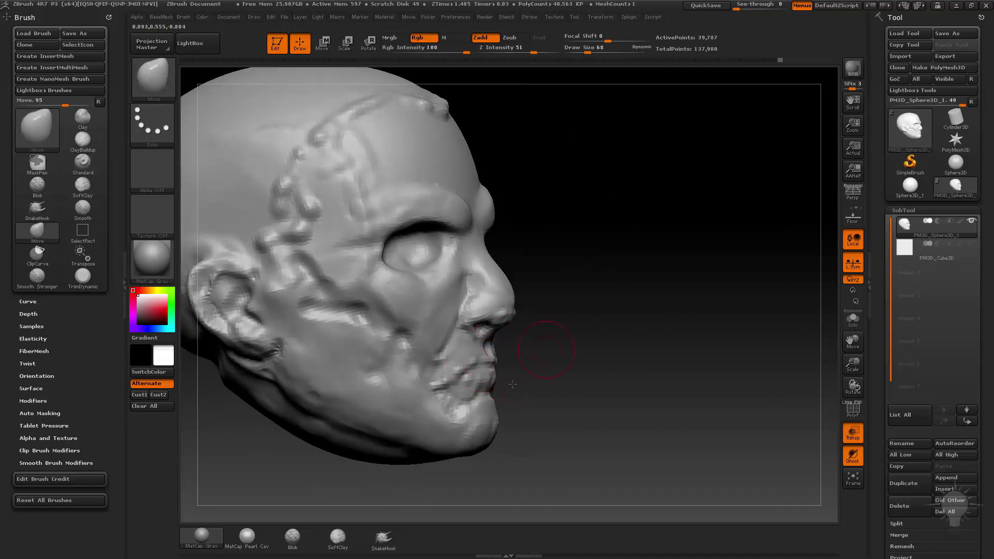
pyautogui.moveTo(559, 347); pyautogui.dragTo(479, 365)
pyautogui.moveTo(428, 491)
pyautogui.keyDown('shift'); pyautogui.mouseDown()
pyautogui.moveTo(564, 398)
pyautogui.moveTo(646, 386)
pyautogui.moveTo(454, 375)
pyautogui.mouseUp(); pyautogui.keyUp('shift')
# Step: Sharpen the lip edges and the line between the lips with the Standard brush at draw sizes 15 and 19
pyautogui.press('b')
pyautogui.press('s')
pyautogui.press('t')
pyautogui.press('s')
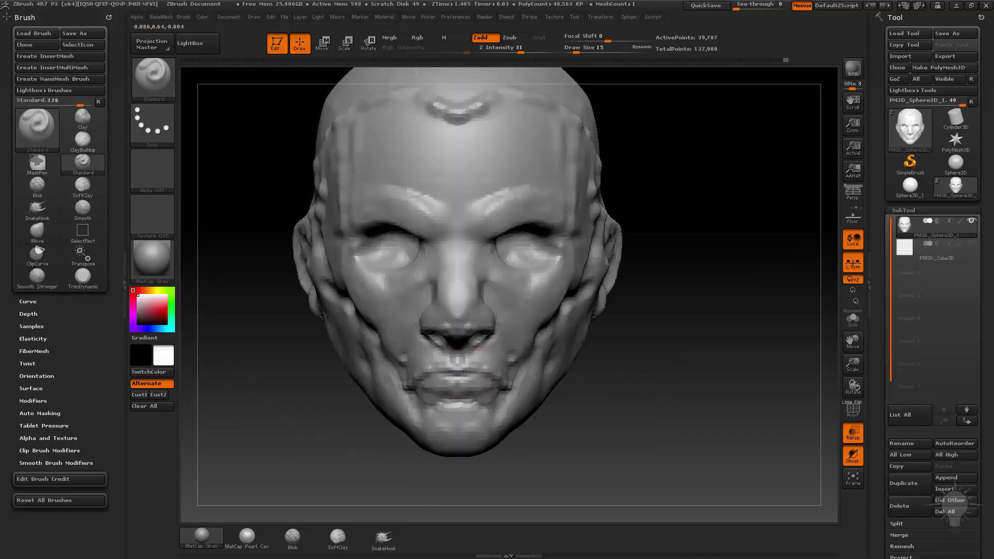
pyautogui.moveTo(530, 379); pyautogui.dragTo(460, 379)
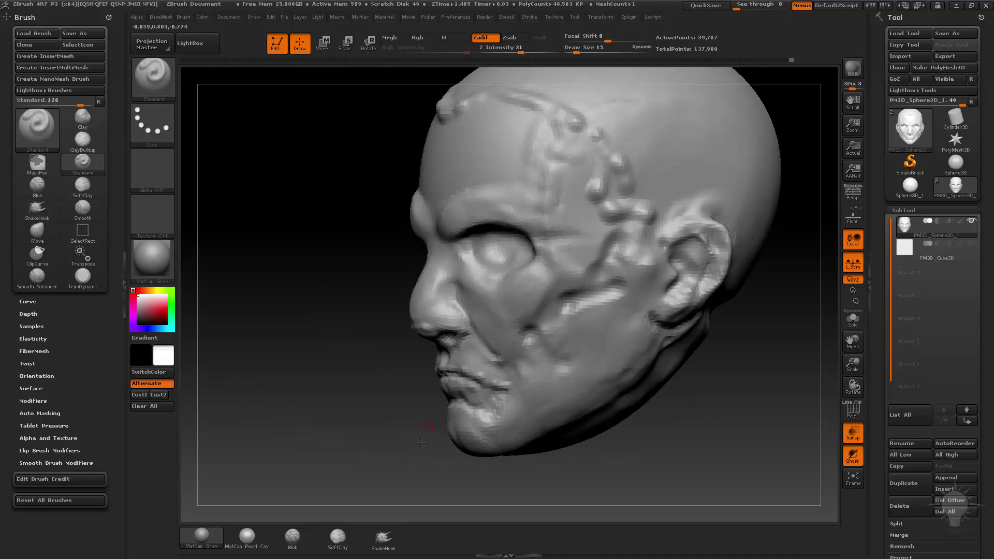
pyautogui.moveTo(421, 442); pyautogui.dragTo(453, 386)
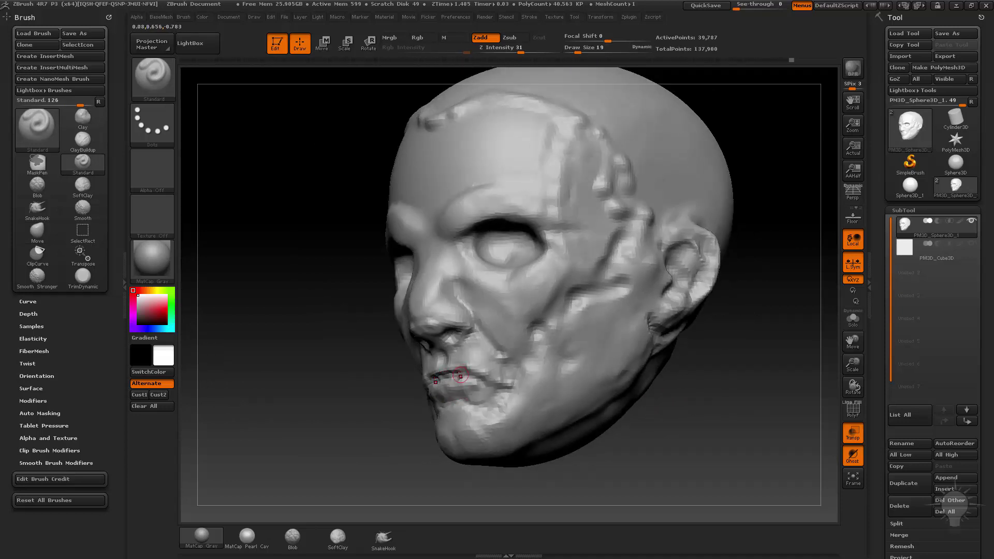
pyautogui.moveTo(473, 437); pyautogui.dragTo(530, 371)
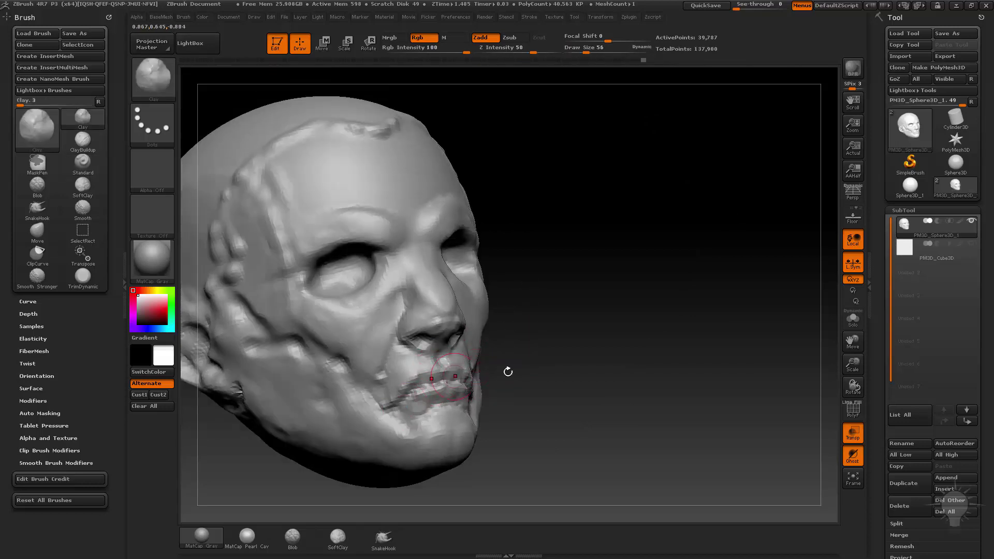
# Step: Fill in the lips and the surface around the mouth with the Clay brush at draw size 56
pyautogui.moveTo(508, 371); pyautogui.dragTo(499, 372)
pyautogui.moveTo(425, 376); pyautogui.dragTo(405, 401)
pyautogui.moveTo(487, 373); pyautogui.dragTo(409, 371)
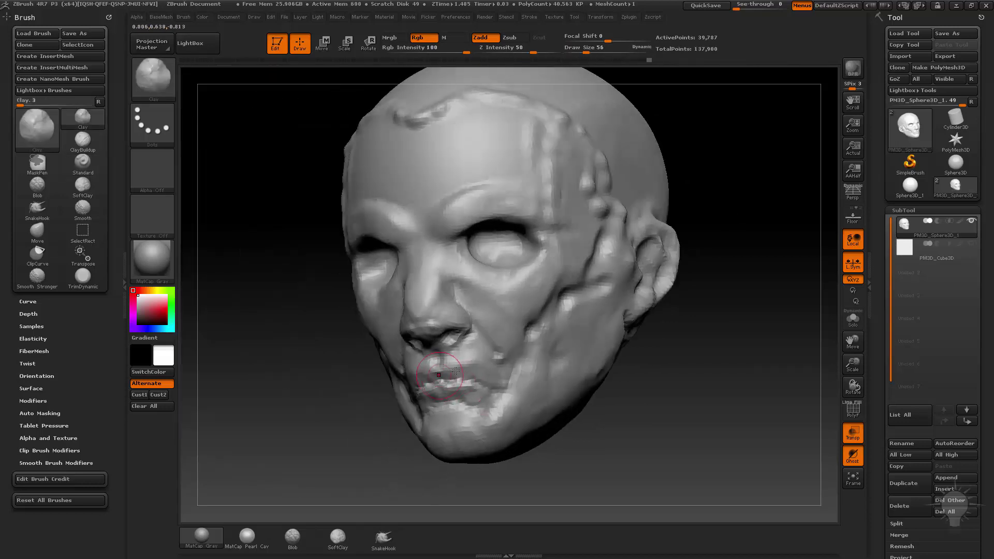
pyautogui.moveTo(650, 372); pyautogui.dragTo(490, 366)
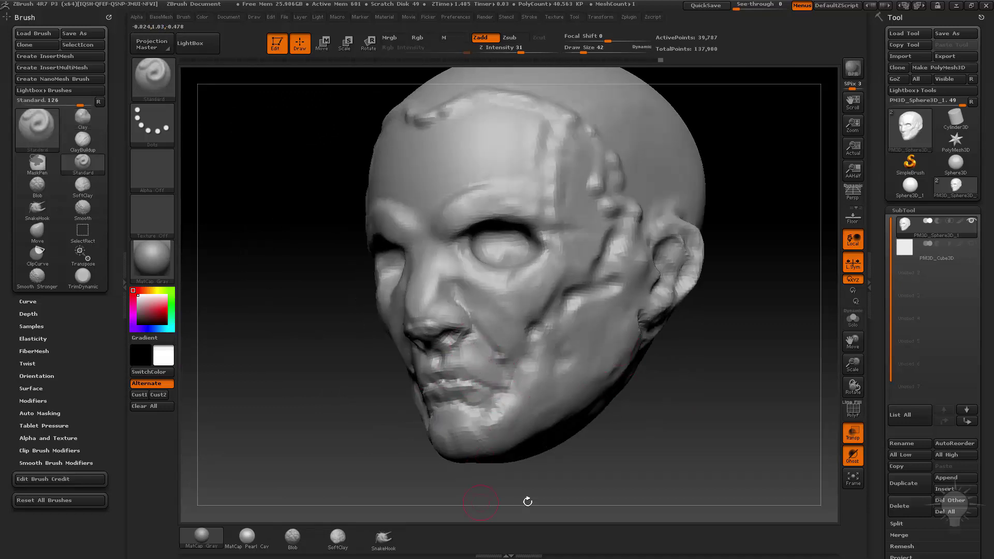
# Step: Redefine the lips and mouth corners with the Standard brush at draw size 20, softening them with Smooth Stronger
pyautogui.moveTo(528, 501)
pyautogui.mouseDown()
pyautogui.moveTo(657, 413)
pyautogui.moveTo(578, 374)
pyautogui.moveTo(409, 392)
pyautogui.mouseUp()
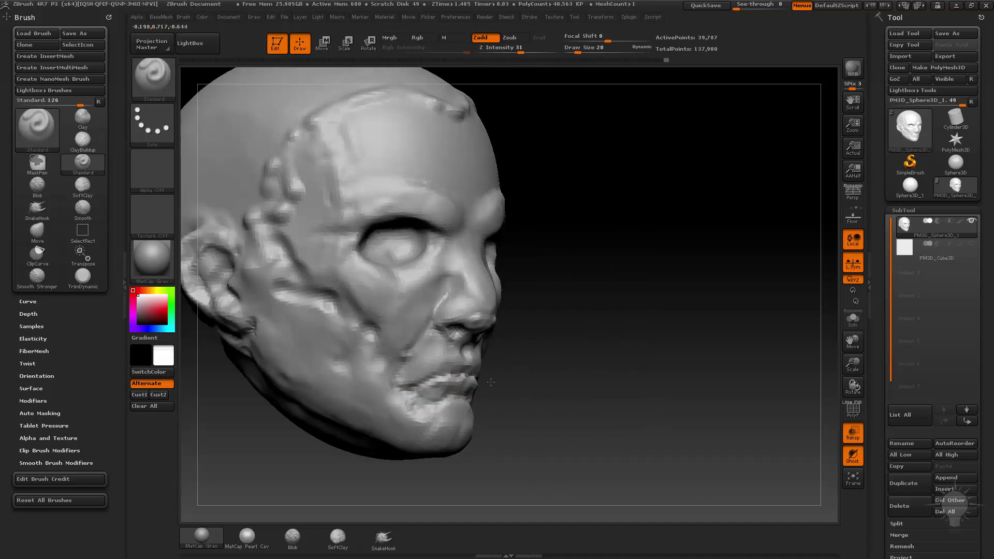
pyautogui.moveTo(490, 382)
pyautogui.mouseDown()
pyautogui.moveTo(430, 385)
pyautogui.moveTo(477, 382)
pyautogui.mouseUp()
pyautogui.press('shift')
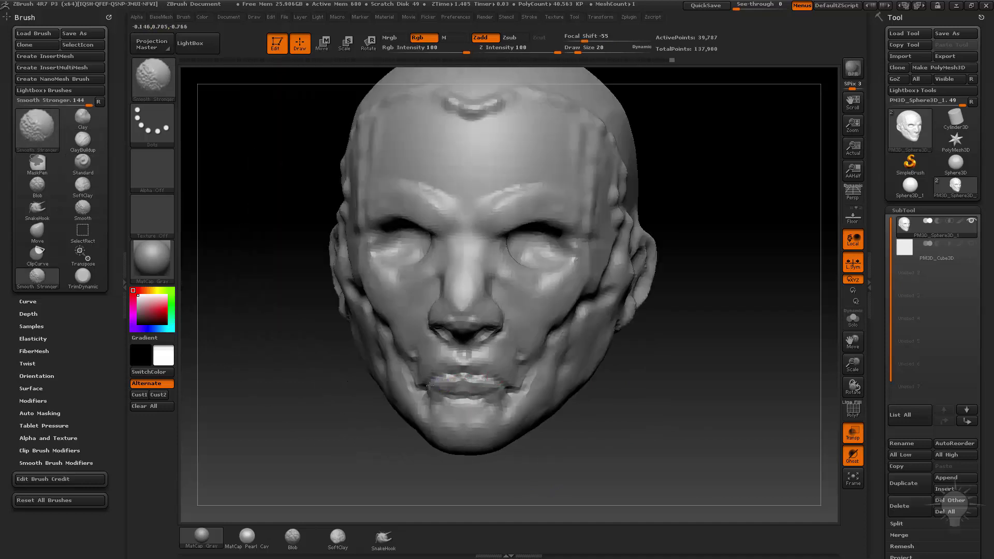
pyautogui.moveTo(559, 377)
pyautogui.mouseDown()
pyautogui.moveTo(439, 388)
pyautogui.moveTo(446, 378)
pyautogui.moveTo(599, 382)
pyautogui.moveTo(562, 381)
pyautogui.mouseUp()
pyautogui.moveTo(453, 377)
pyautogui.keyDown('shift'); pyautogui.mouseDown()
pyautogui.moveTo(459, 372)
pyautogui.moveTo(413, 398)
pyautogui.mouseUp(); pyautogui.keyUp('shift')
pyautogui.moveTo(551, 382); pyautogui.dragTo(591, 370)
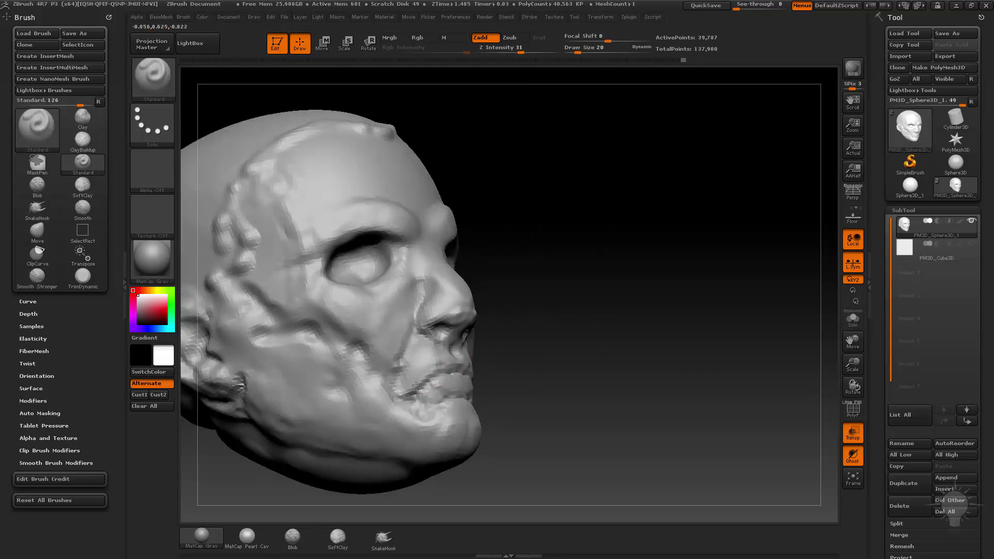
pyautogui.moveTo(523, 378); pyautogui.dragTo(445, 371)
pyautogui.moveTo(421, 449); pyautogui.dragTo(508, 356)
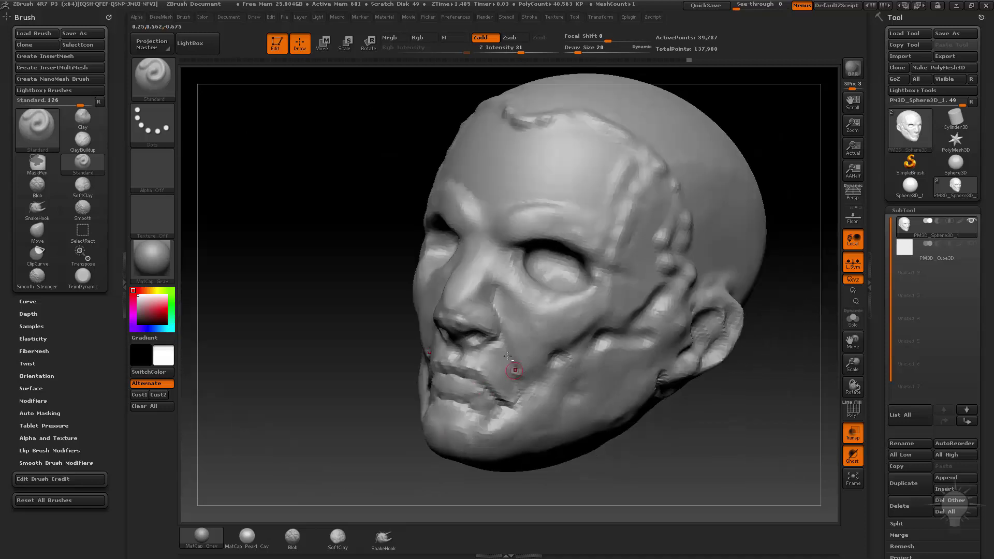
pyautogui.moveTo(503, 498)
pyautogui.mouseDown()
pyautogui.moveTo(434, 383)
pyautogui.moveTo(528, 416)
pyautogui.moveTo(484, 414)
pyautogui.mouseUp()
# Step: Build up the area below the mouth corners with the Clay brush and blend it using Smooth Stronger at draw size 35
pyautogui.press('b')
pyautogui.press('c')
pyautogui.press('l')
pyautogui.press('s')
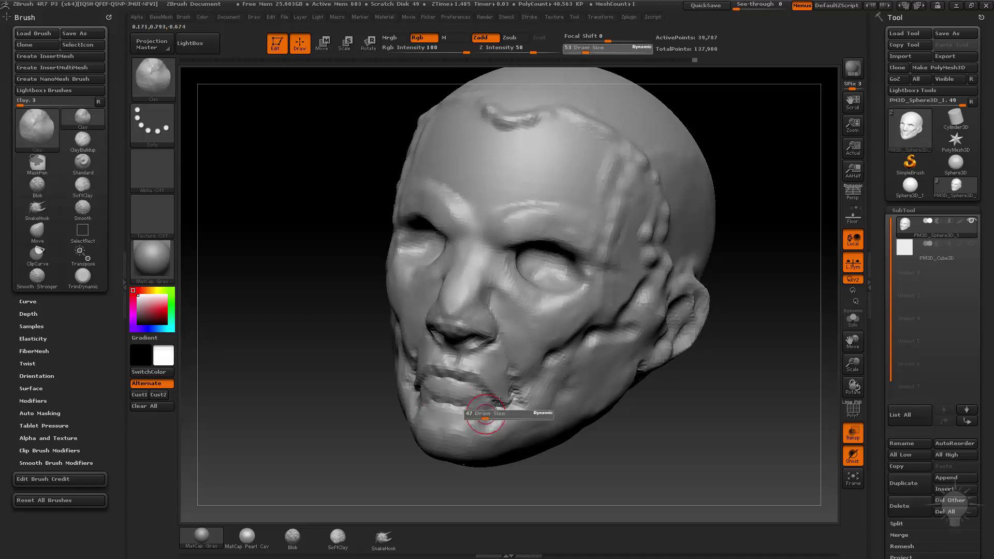
pyautogui.moveTo(368, 471)
pyautogui.mouseDown()
pyautogui.moveTo(435, 410)
pyautogui.moveTo(426, 384)
pyautogui.mouseUp()
pyautogui.press('b')
pyautogui.press('s')
pyautogui.press('t')
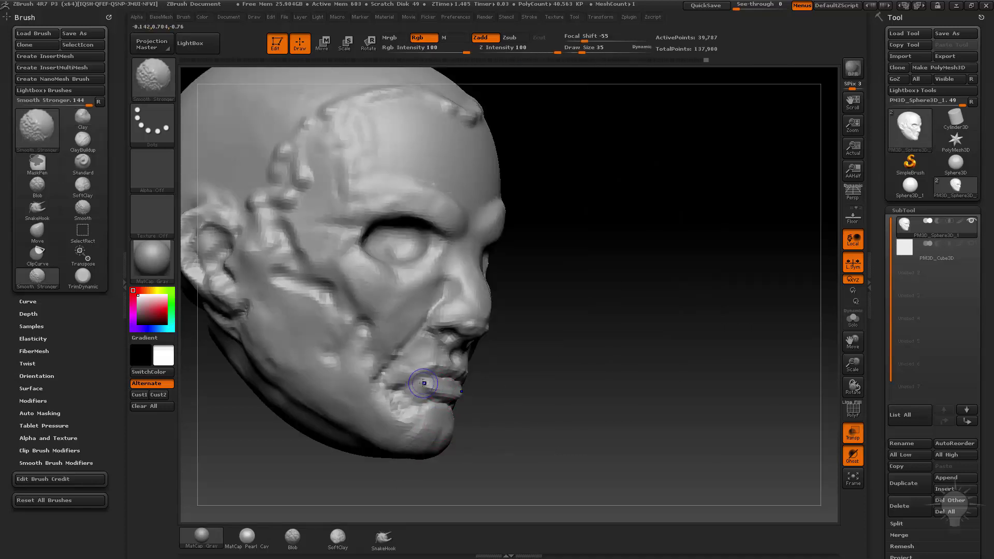
pyautogui.keyDown('alt'); pyautogui.moveTo(519, 357); pyautogui.dragTo(549, 305); pyautogui.keyUp('alt')
# Step: Adjust the head's outer shape with the Move brush and return to the Standard brush at draw size 47
pyautogui.moveTo(736, 348)
pyautogui.keyDown('shift'); pyautogui.mouseDown()
pyautogui.moveTo(661, 336)
pyautogui.moveTo(686, 366)
pyautogui.moveTo(678, 396)
pyautogui.mouseUp(); pyautogui.keyUp('shift')
pyautogui.press('s')
pyautogui.press('b')
pyautogui.press('m')
pyautogui.press('v')
pyautogui.moveTo(614, 329)
pyautogui.mouseDown()
pyautogui.moveTo(619, 295)
pyautogui.moveTo(616, 322)
pyautogui.moveTo(593, 299)
pyautogui.mouseUp()
pyautogui.press('b')
pyautogui.press('s')
pyautogui.press('t')
pyautogui.press('s')
pyautogui.keyDown('alt'); pyautogui.moveTo(733, 275); pyautogui.dragTo(720, 252); pyautogui.keyUp('alt')
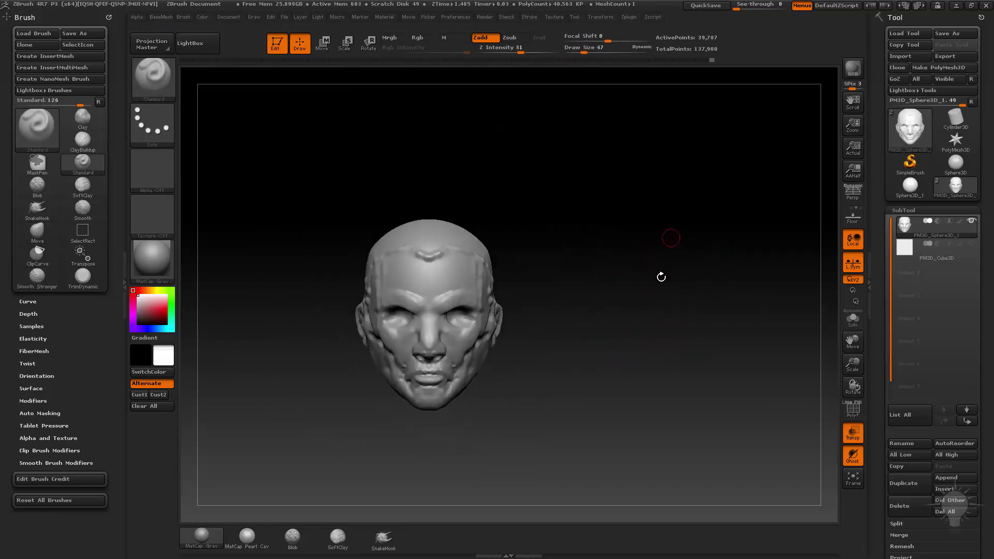
# Step: Switch to the Move brush and turn on perspective while checking the head from the front and side
pyautogui.keyDown('alt'); pyautogui.moveTo(530, 199); pyautogui.dragTo(531, 210); pyautogui.keyUp('alt')
pyautogui.moveTo(576, 296); pyautogui.dragTo(582, 272)
pyautogui.keyDown('alt'); pyautogui.moveTo(583, 272); pyautogui.dragTo(622, 312); pyautogui.keyUp('alt')
pyautogui.press('b')
pyautogui.press('m')
pyautogui.press('v')
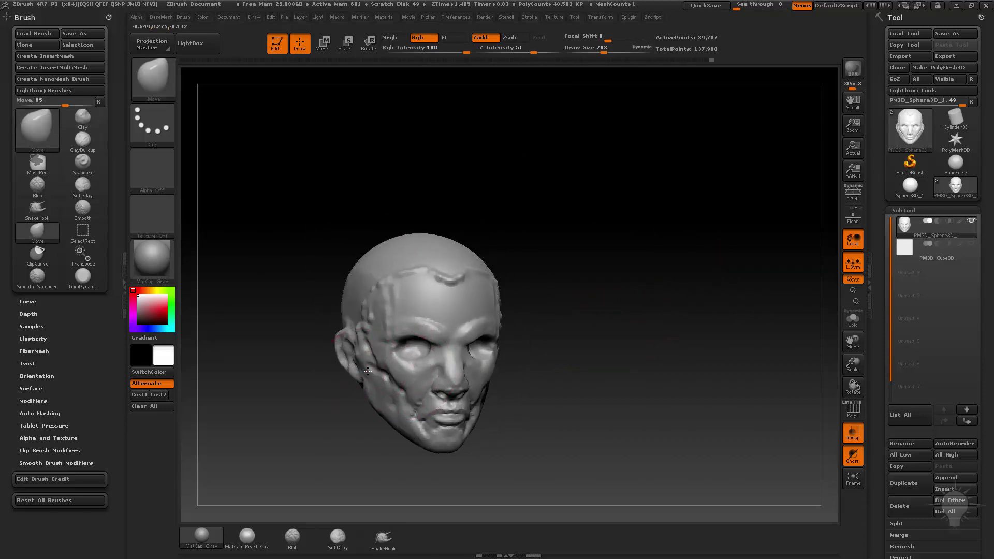
pyautogui.moveTo(689, 339); pyautogui.dragTo(698, 333)
pyautogui.click(854, 194)
pyautogui.moveTo(762, 257)
pyautogui.mouseDown()
pyautogui.moveTo(684, 310)
pyautogui.moveTo(694, 322)
pyautogui.moveTo(737, 293)
pyautogui.moveTo(752, 310)
pyautogui.moveTo(662, 310)
pyautogui.mouseUp()
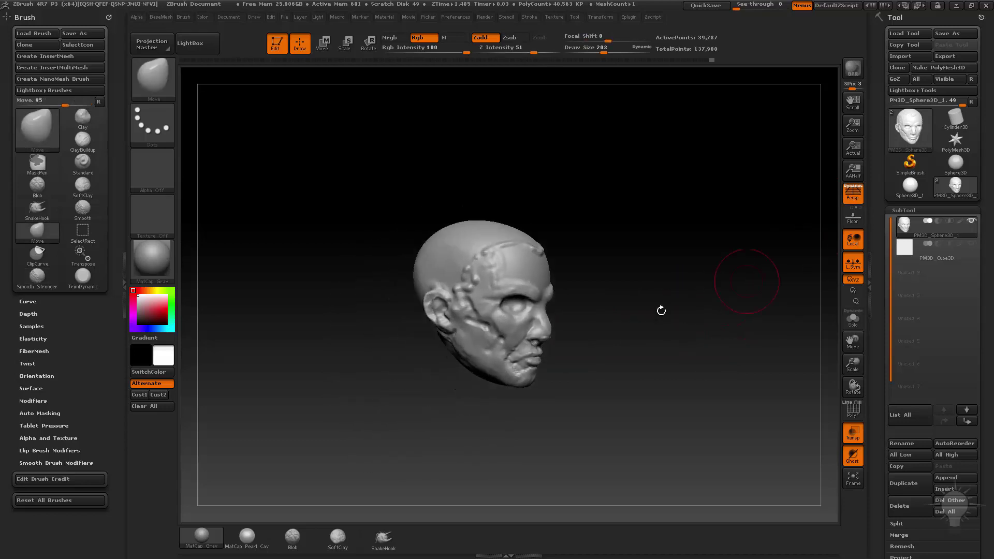
# Step: Preview the head in MatCap Red Wax and another material, and return it to MatCap Gray
pyautogui.click(144, 267)
pyautogui.click(257, 333)
pyautogui.moveTo(510, 308); pyautogui.dragTo(540, 314)
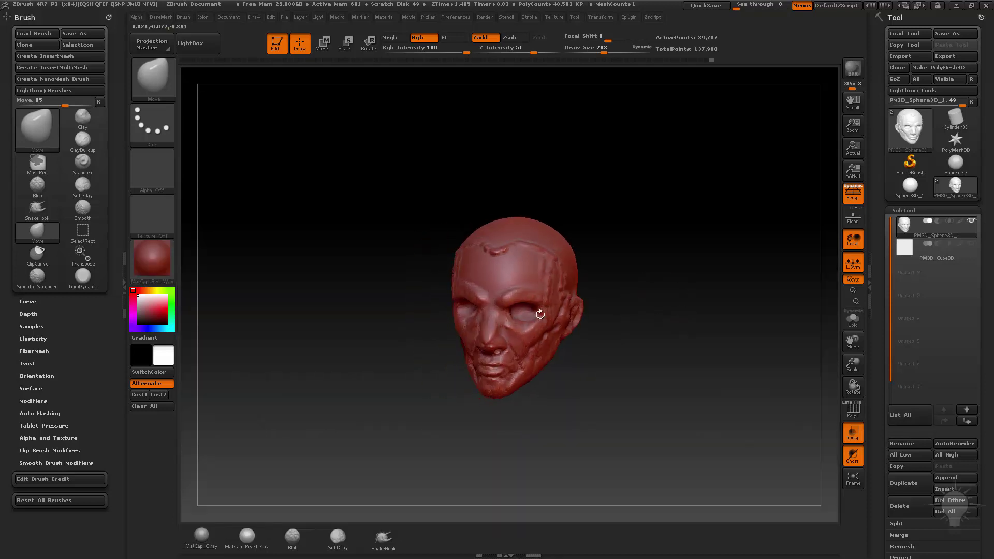
pyautogui.click(148, 263)
pyautogui.click(485, 332)
pyautogui.moveTo(714, 311); pyautogui.dragTo(235, 274)
pyautogui.click(202, 537)
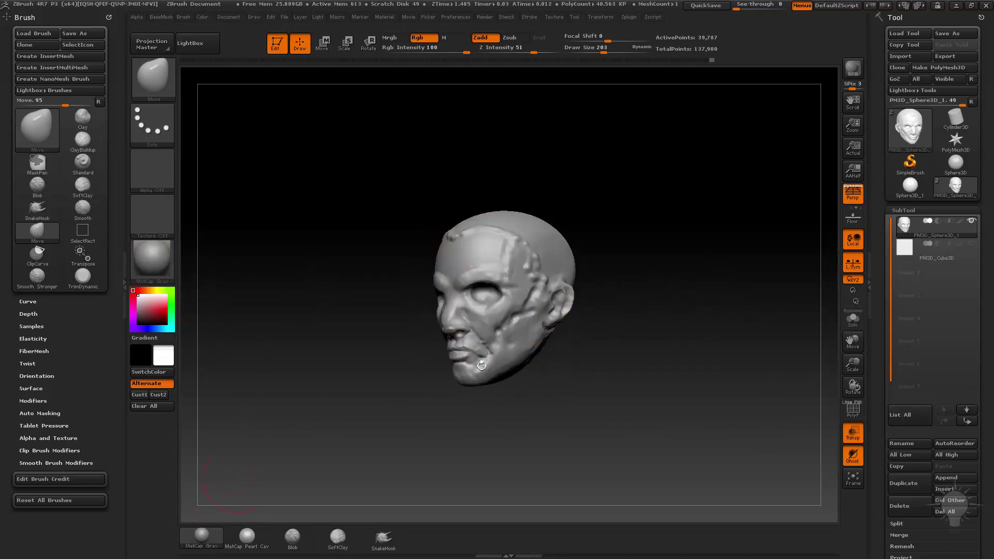
pyautogui.moveTo(621, 337); pyautogui.dragTo(697, 394)
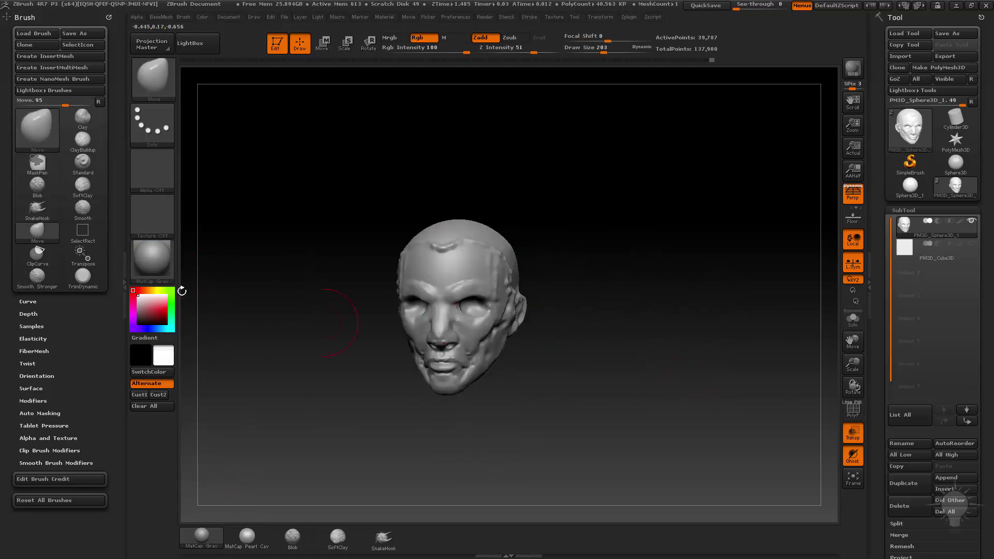
# Step: Apply BasicMaterial to the head, dock the Light palette in place of Brush and shift the light toward the upper left
pyautogui.click(151, 260)
pyautogui.click(257, 417)
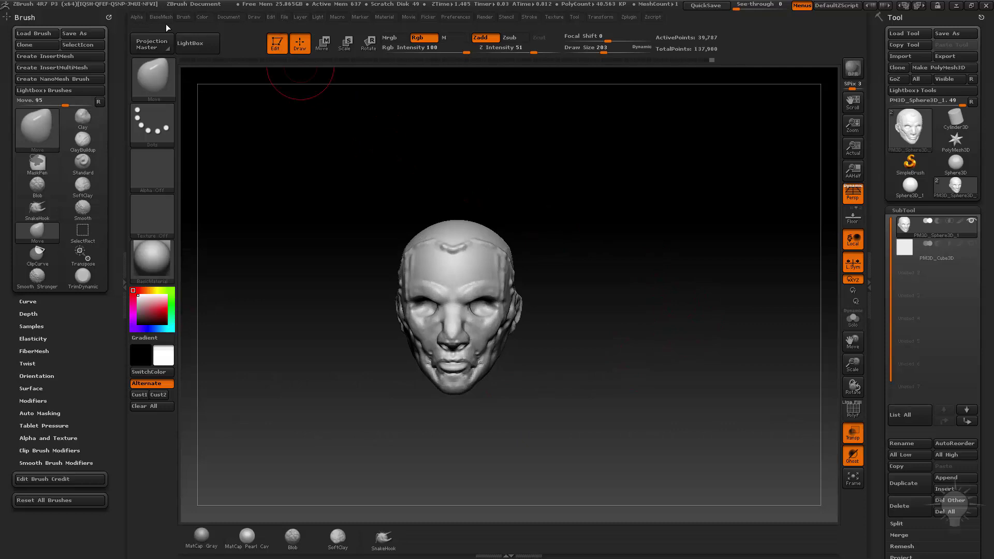
pyautogui.moveTo(105, 15); pyautogui.dragTo(176, 44)
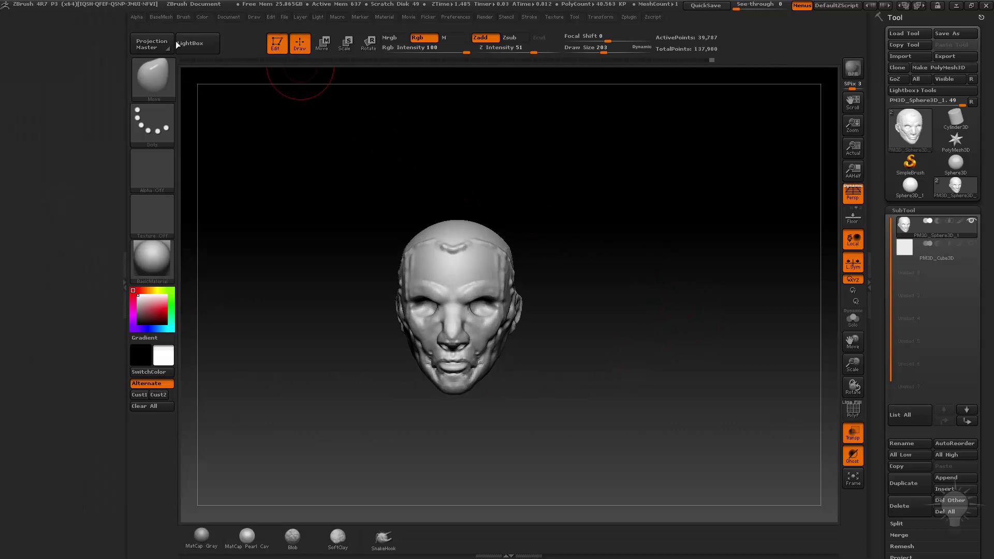
pyautogui.click(319, 16)
pyautogui.moveTo(316, 27)
pyautogui.mouseDown()
pyautogui.moveTo(67, 63)
pyautogui.moveTo(71, 72)
pyautogui.moveTo(26, 49)
pyautogui.mouseUp()
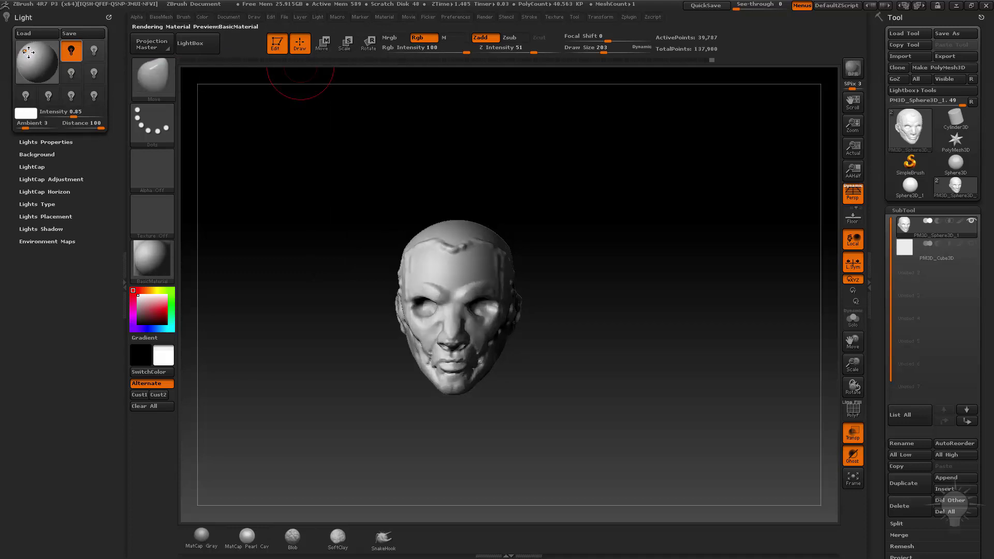
pyautogui.moveTo(548, 180); pyautogui.dragTo(579, 209)
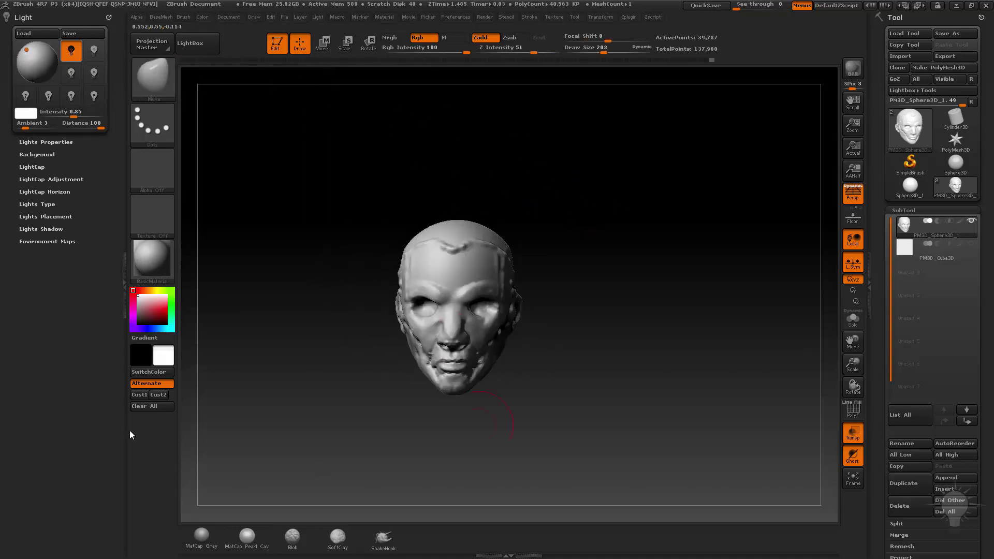
# Step: At draw size 175, mask everything except the underside of the head and pull out a neck with a Move transpose line
pyautogui.press('s')
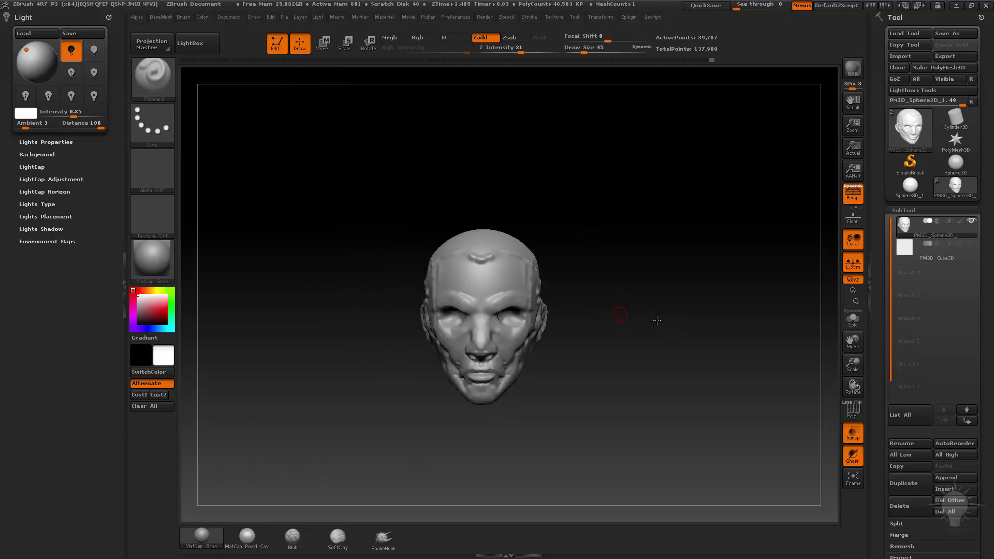
pyautogui.moveTo(773, 274)
pyautogui.mouseDown()
pyautogui.moveTo(710, 266)
pyautogui.moveTo(696, 301)
pyautogui.moveTo(697, 230)
pyautogui.moveTo(695, 302)
pyautogui.moveTo(720, 311)
pyautogui.moveTo(606, 295)
pyautogui.moveTo(672, 321)
pyautogui.moveTo(620, 320)
pyautogui.moveTo(645, 269)
pyautogui.moveTo(662, 319)
pyautogui.mouseUp()
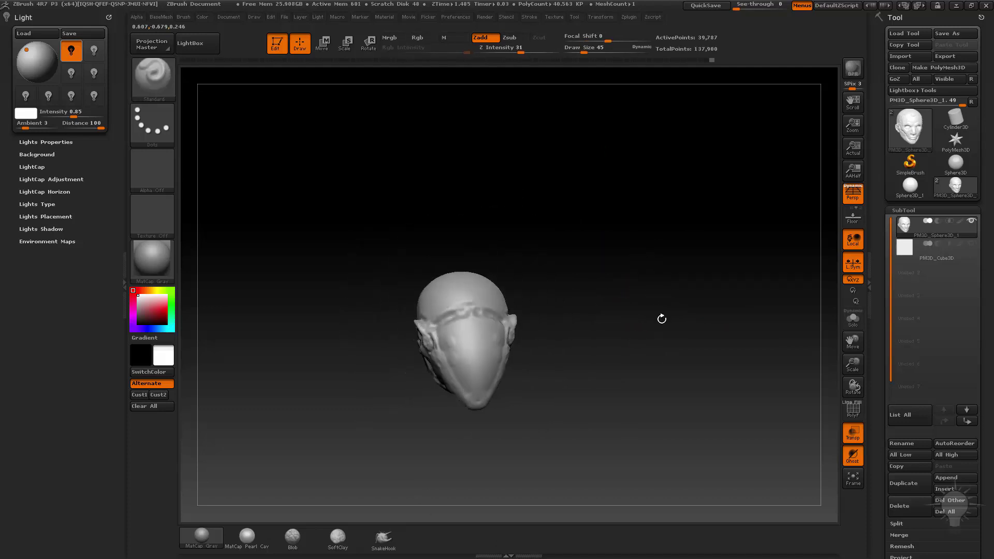
pyautogui.write('175')
pyautogui.press('Return')
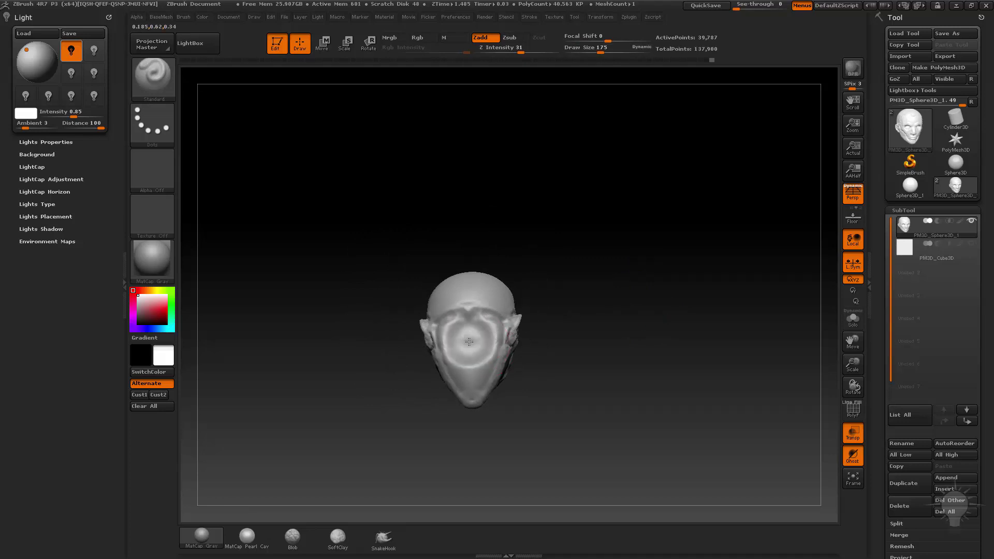
pyautogui.hotkey('ctrl', 'z')
pyautogui.moveTo(537, 291); pyautogui.dragTo(557, 288)
pyautogui.moveTo(475, 348)
pyautogui.mouseDown()
pyautogui.moveTo(590, 282)
pyautogui.moveTo(651, 349)
pyautogui.moveTo(659, 258)
pyautogui.moveTo(636, 288)
pyautogui.moveTo(469, 317)
pyautogui.moveTo(569, 386)
pyautogui.mouseUp()
pyautogui.press('w')
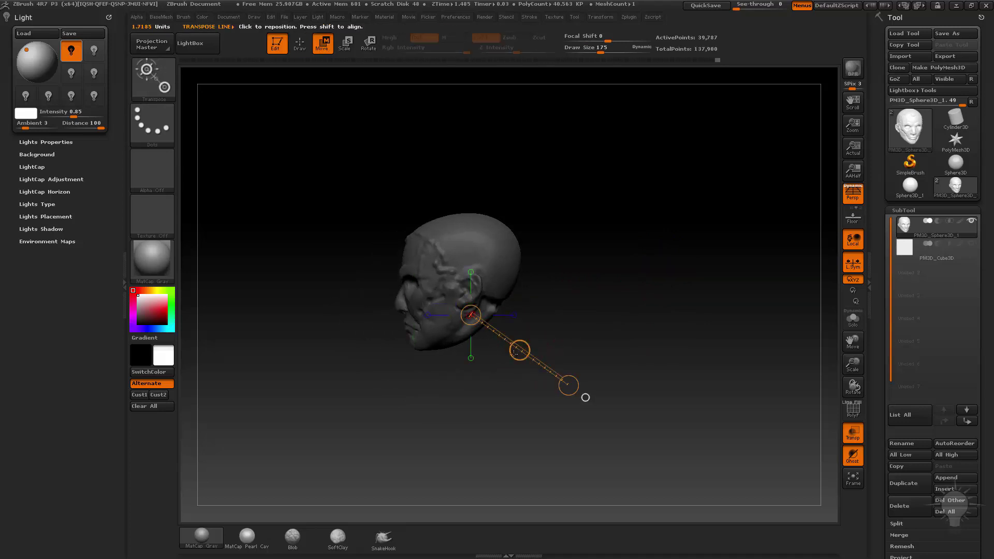
pyautogui.moveTo(520, 349)
pyautogui.mouseDown()
pyautogui.moveTo(516, 389)
pyautogui.moveTo(537, 380)
pyautogui.mouseUp()
pyautogui.press('q')
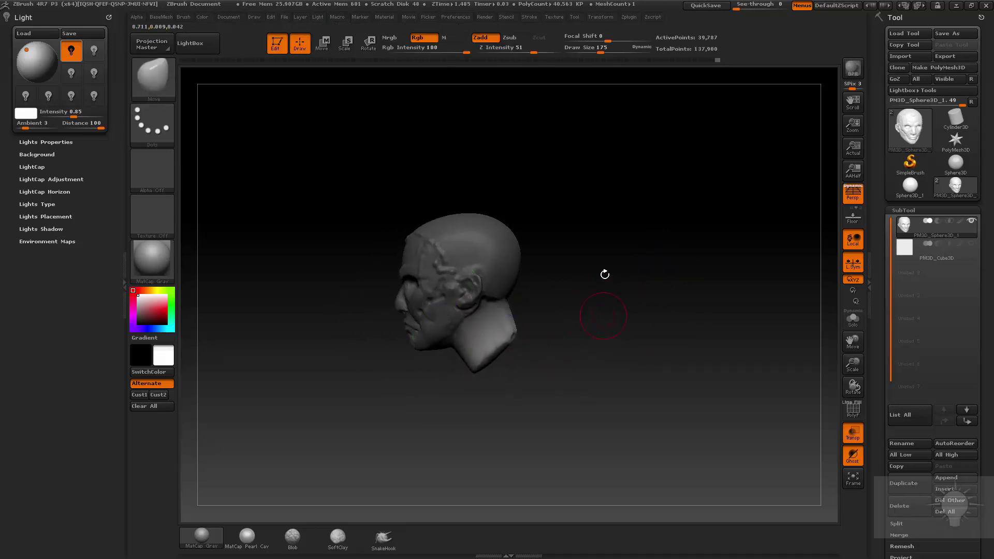
# Step: Clear the mask, remesh the head and reshape the neck with the Move brush at draw sizes 347 and 238
pyautogui.moveTo(603, 275)
pyautogui.keyDown('alt'); pyautogui.mouseDown()
pyautogui.moveTo(690, 317)
pyautogui.moveTo(696, 337)
pyautogui.mouseUp(); pyautogui.keyUp('alt')
pyautogui.moveTo(697, 303)
pyautogui.keyDown('ctrl'); pyautogui.mouseDown()
pyautogui.moveTo(679, 289)
pyautogui.moveTo(635, 324)
pyautogui.mouseUp(); pyautogui.keyUp('ctrl')
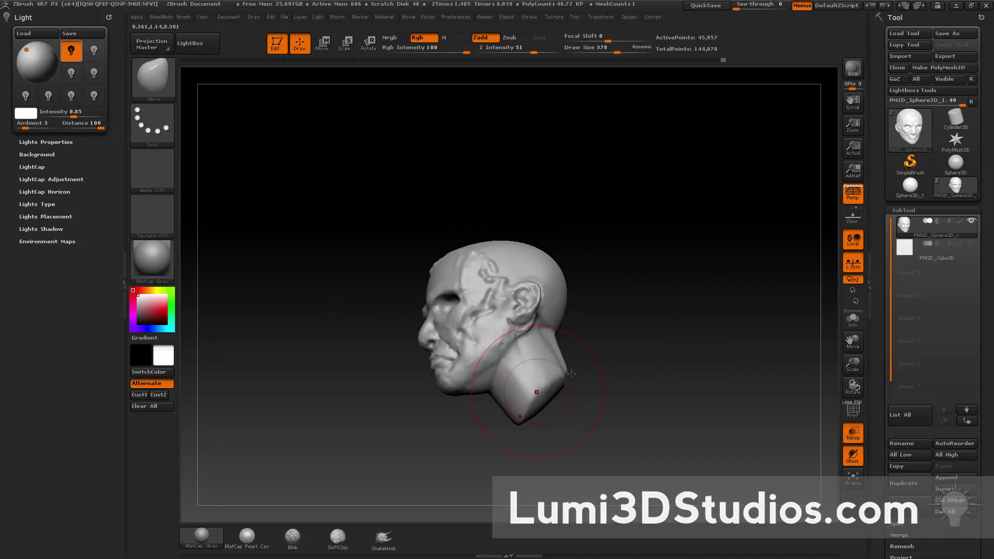
pyautogui.press('s')
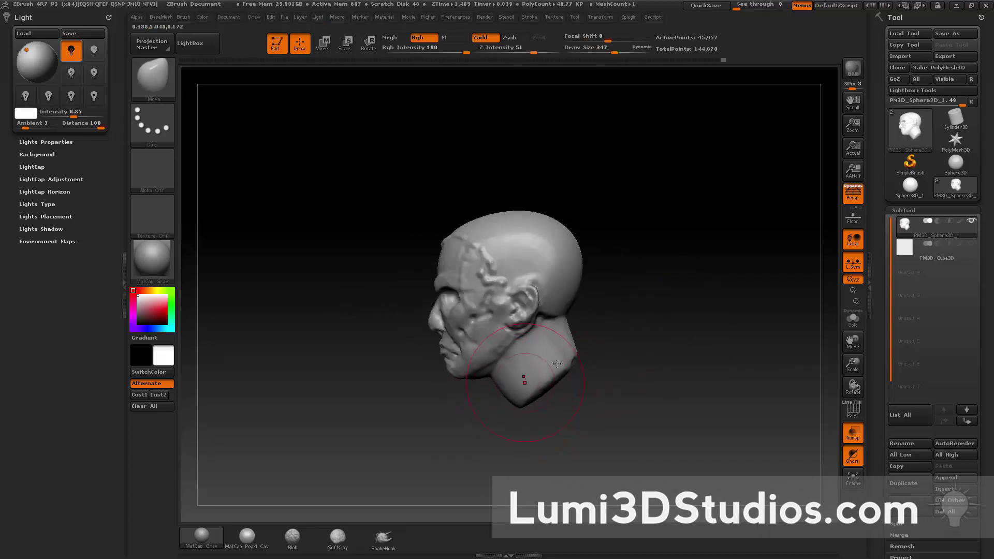
pyautogui.moveTo(558, 364); pyautogui.dragTo(548, 374)
pyautogui.press('s')
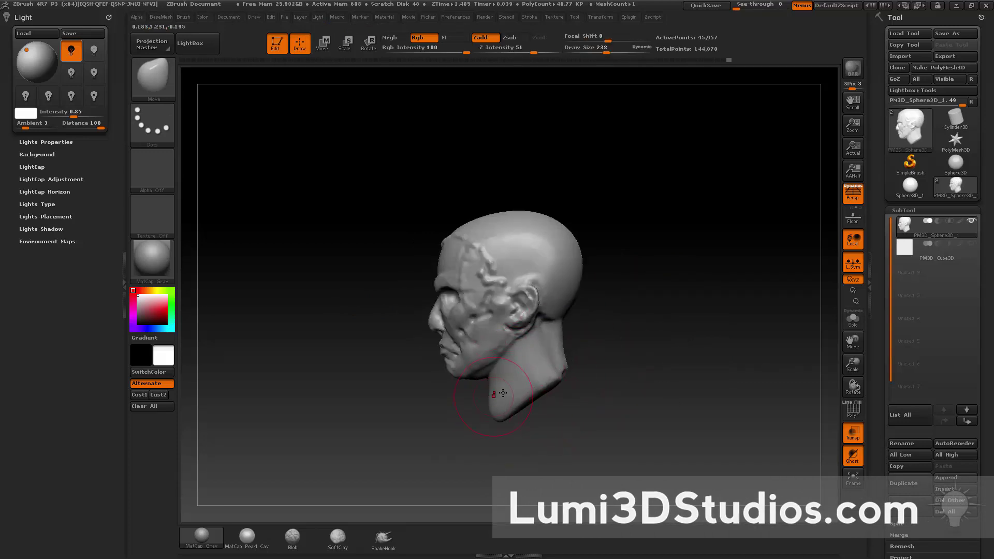